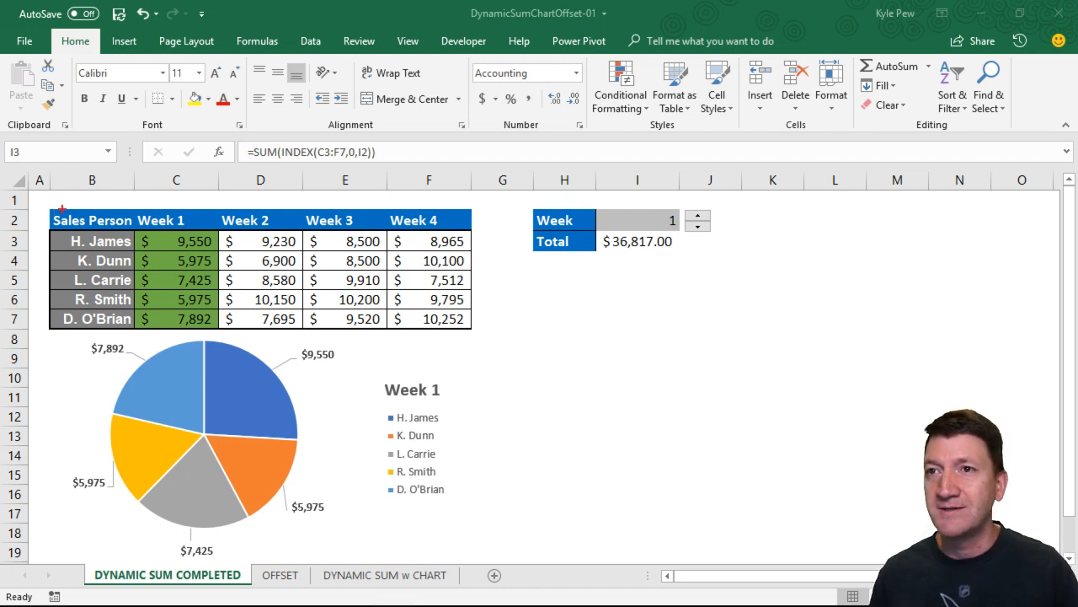
- Examine the weekly sales table and the SUM and INDEX formula behind the Total in cell I3
{"action": "mouse_move", "coordinate": [41, 205]}
{"action": "left_mouse_down"}
{"action": "mouse_move", "coordinate": [304, 314]}
{"action": "mouse_move", "coordinate": [498, 342]}
{"action": "mouse_move", "coordinate": [487, 331]}
{"action": "left_mouse_up"}
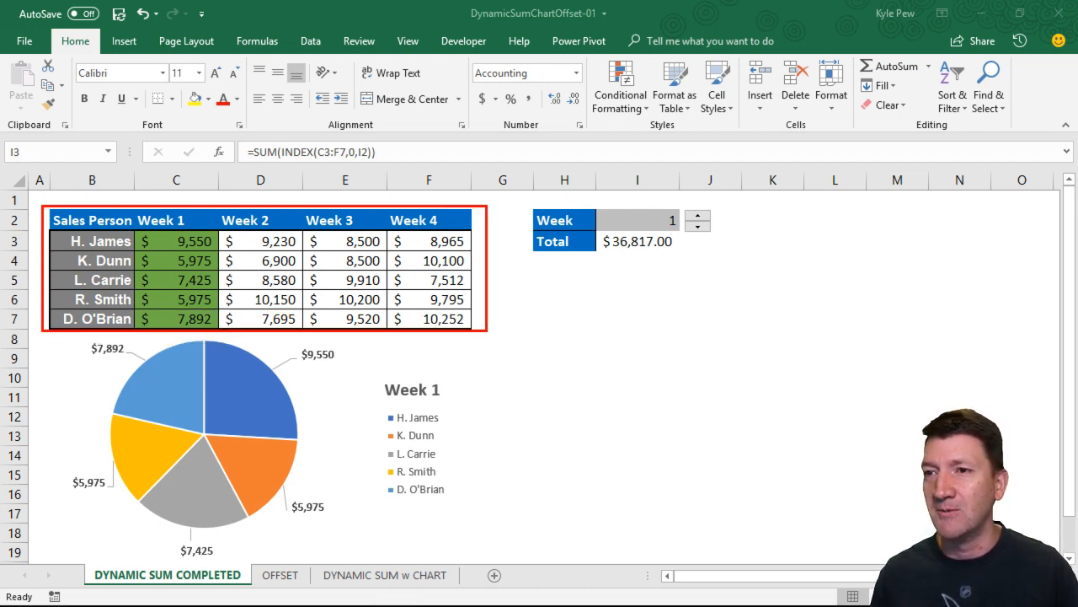
{"action": "mouse_move", "coordinate": [54, 209]}
{"action": "left_mouse_down"}
{"action": "mouse_move", "coordinate": [53, 232]}
{"action": "mouse_move", "coordinate": [127, 330]}
{"action": "left_mouse_up"}
{"action": "left_click_drag", "start_coordinate": [208, 220], "coordinate": [254, 171]}
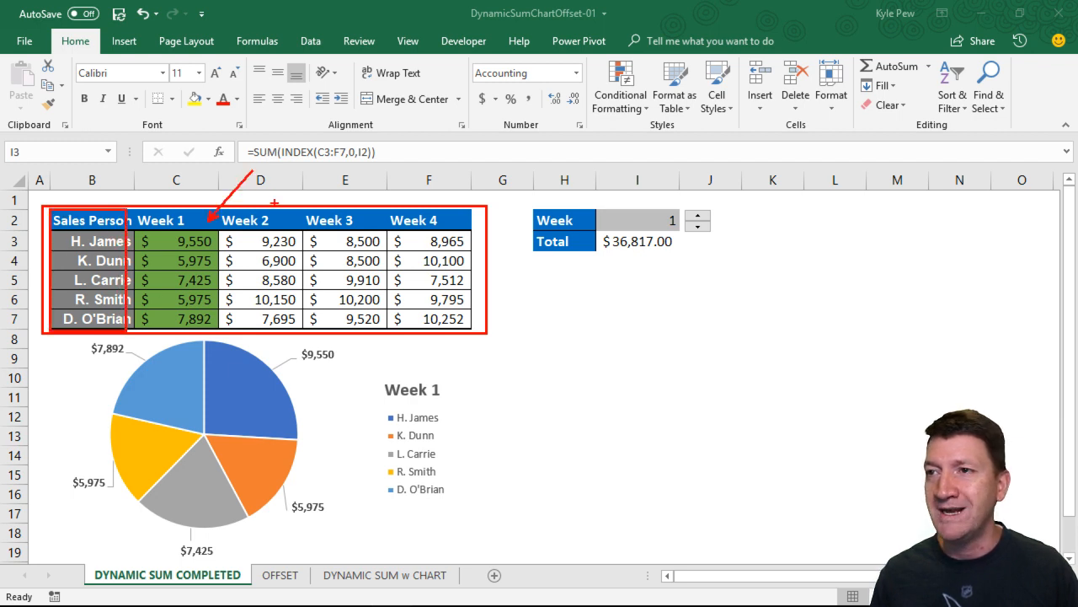
{"action": "mouse_move", "coordinate": [277, 211]}
{"action": "left_mouse_down"}
{"action": "mouse_move", "coordinate": [317, 193]}
{"action": "mouse_move", "coordinate": [486, 185]}
{"action": "left_mouse_up"}
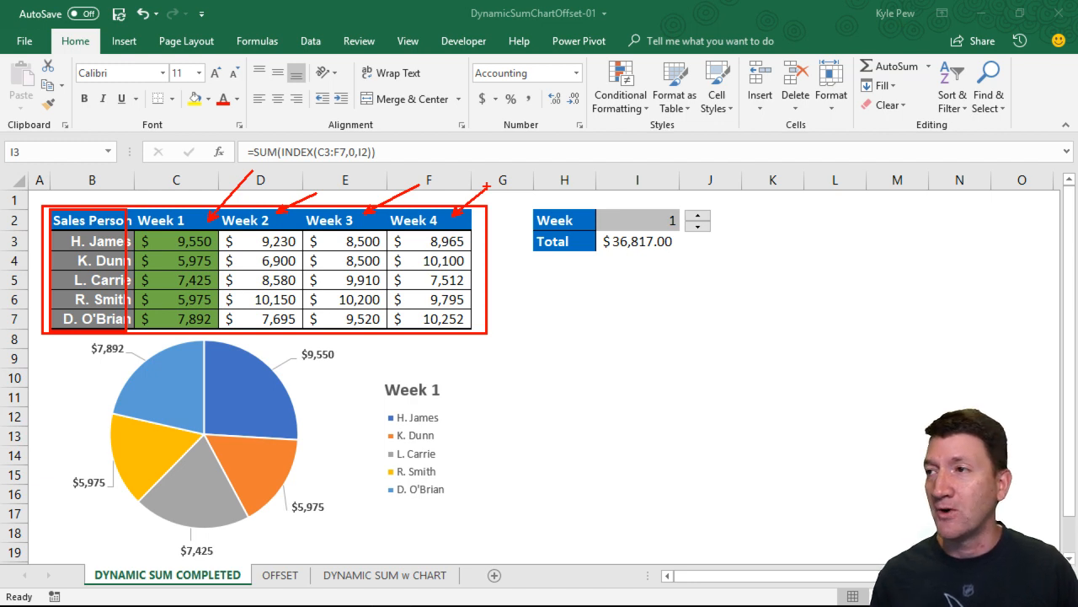
{"action": "left_click_drag", "start_coordinate": [598, 233], "coordinate": [680, 253]}
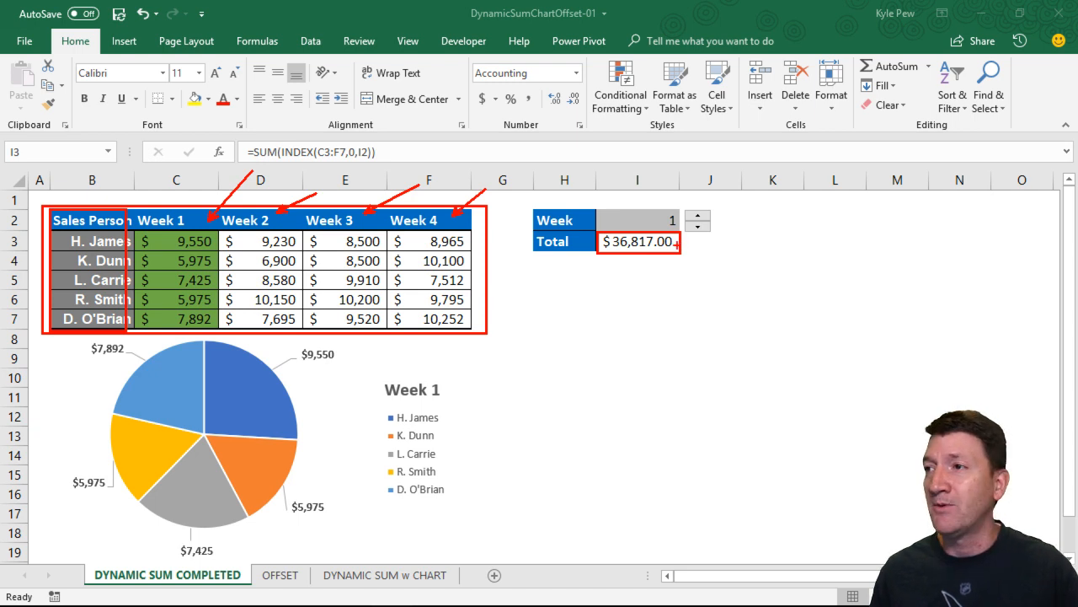
{"action": "key", "text": "Escape"}
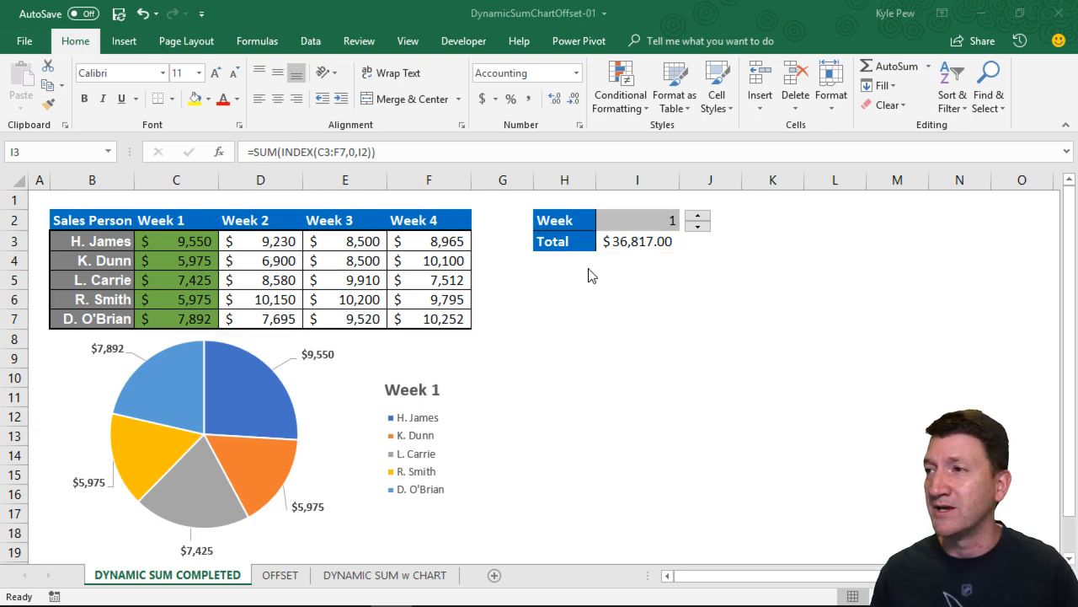
{"action": "left_click", "coordinate": [615, 242]}
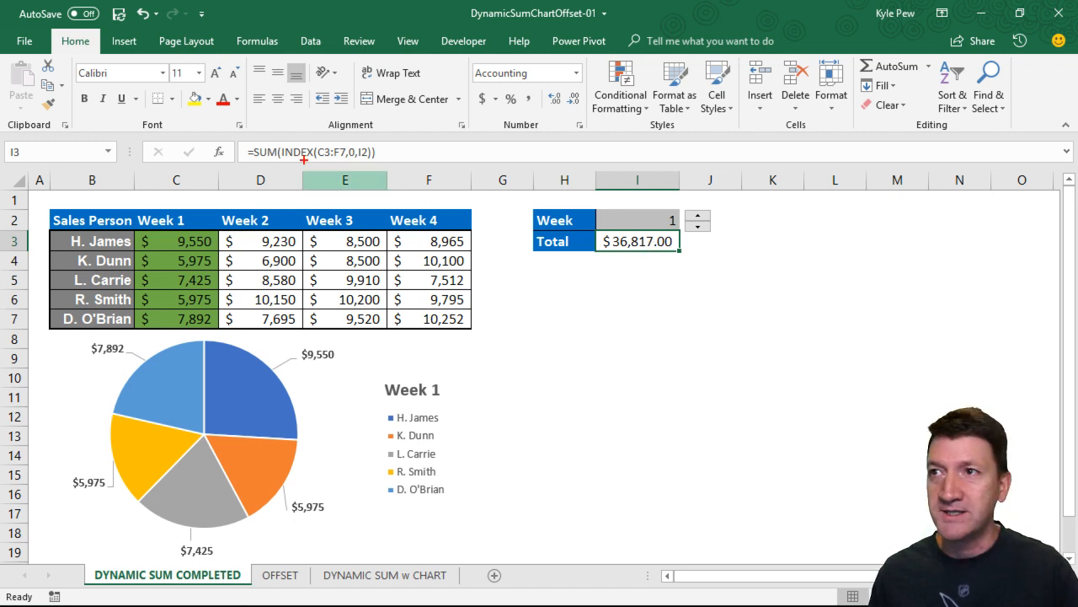
{"action": "left_click_drag", "start_coordinate": [268, 141], "coordinate": [268, 114]}
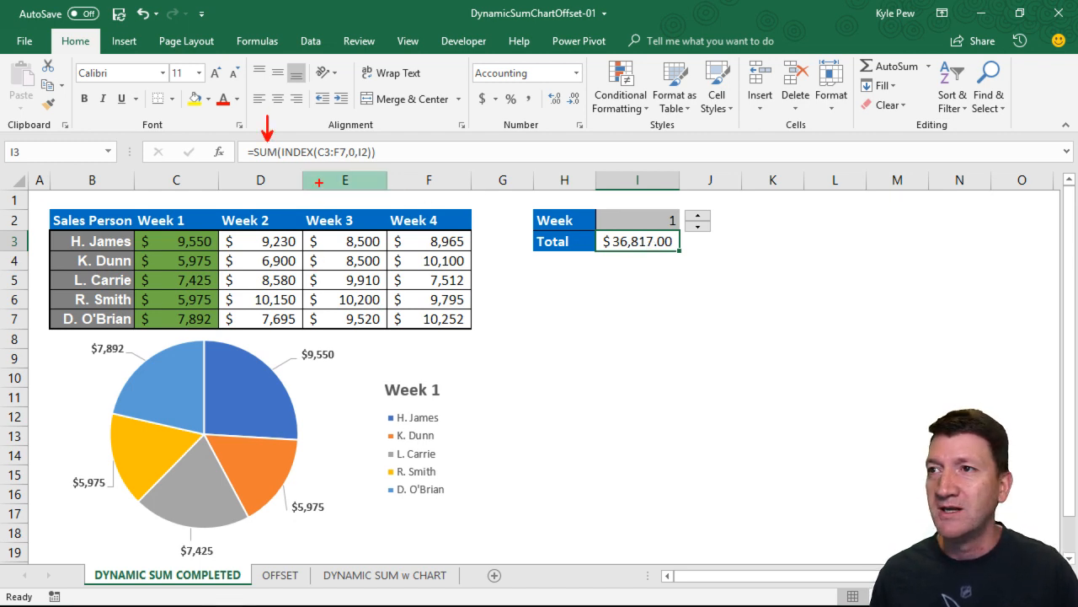
{"action": "mouse_move", "coordinate": [279, 143]}
{"action": "left_mouse_down"}
{"action": "mouse_move", "coordinate": [308, 161]}
{"action": "mouse_move", "coordinate": [374, 165]}
{"action": "left_mouse_up"}
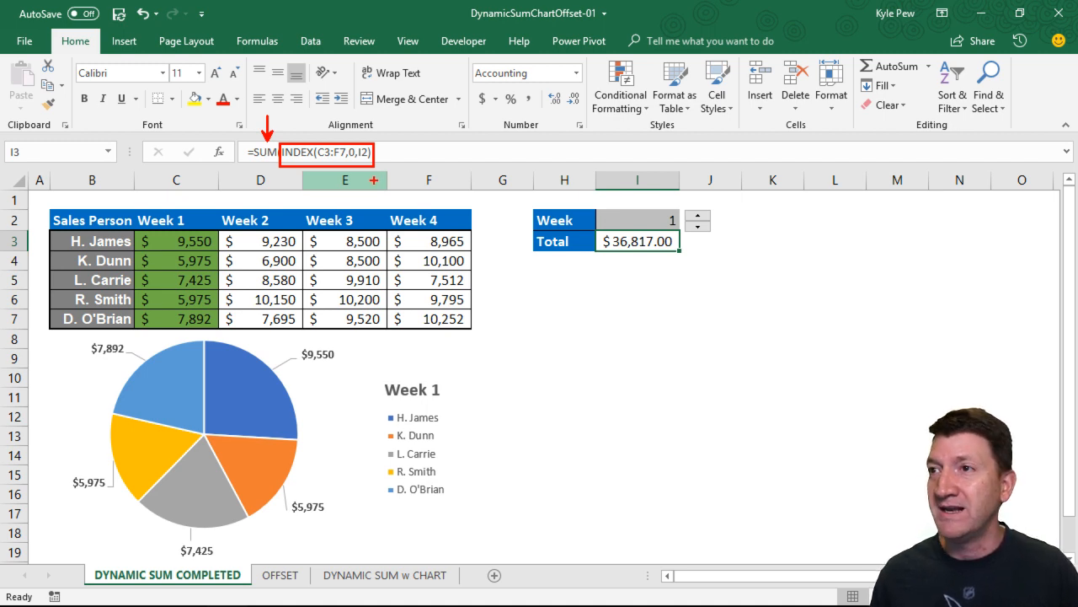
{"action": "left_click_drag", "start_coordinate": [669, 214], "coordinate": [706, 162]}
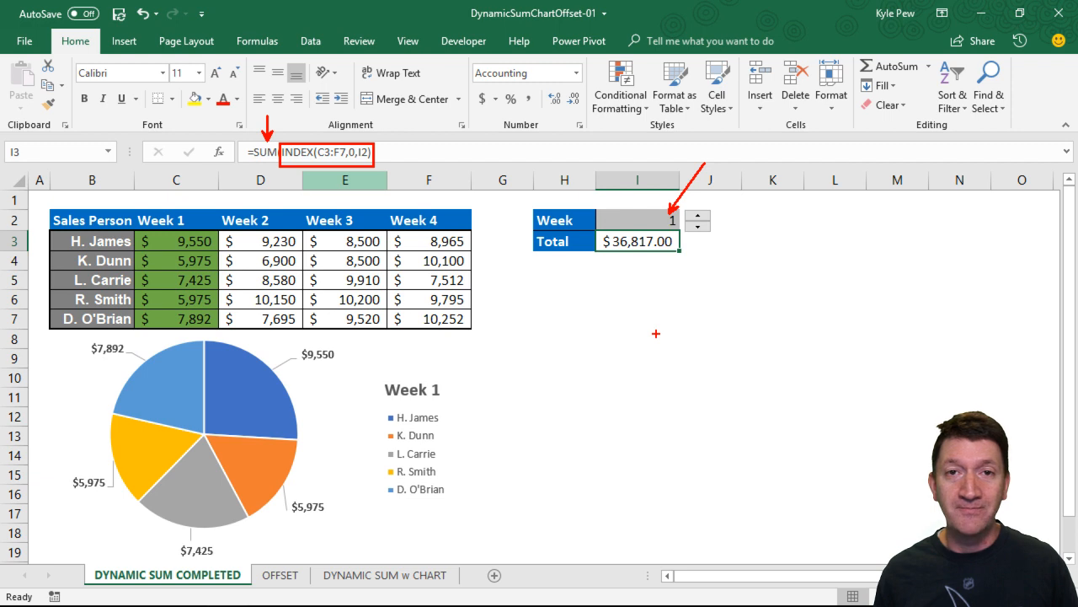
{"action": "key", "text": "Escape"}
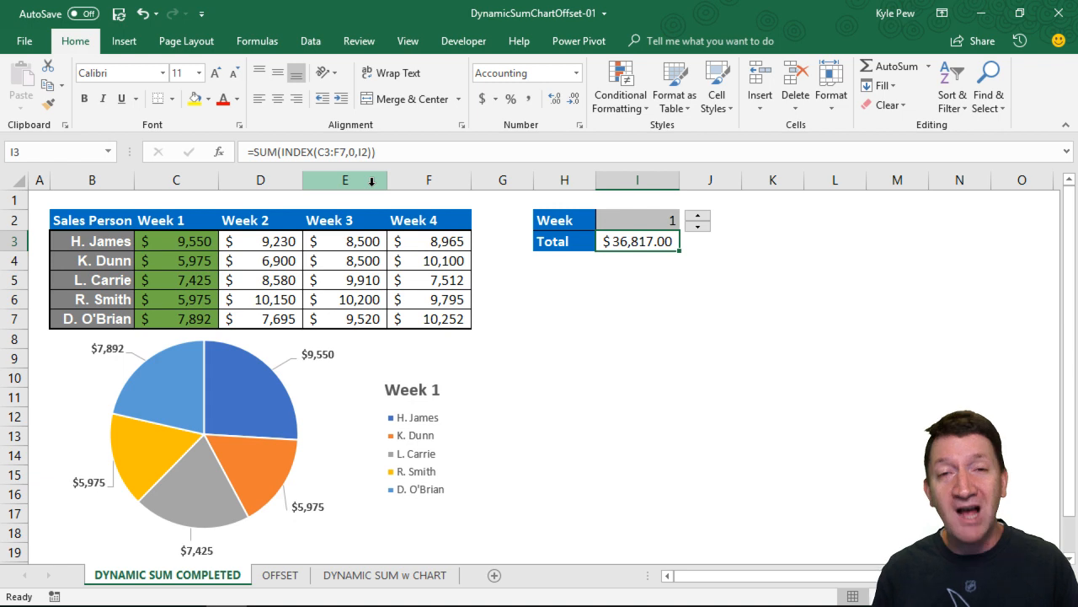
- Select the pie chart on the DYNAMIC SUM COMPLETED sheet and set the week selector to 2
{"action": "left_click", "coordinate": [392, 357]}
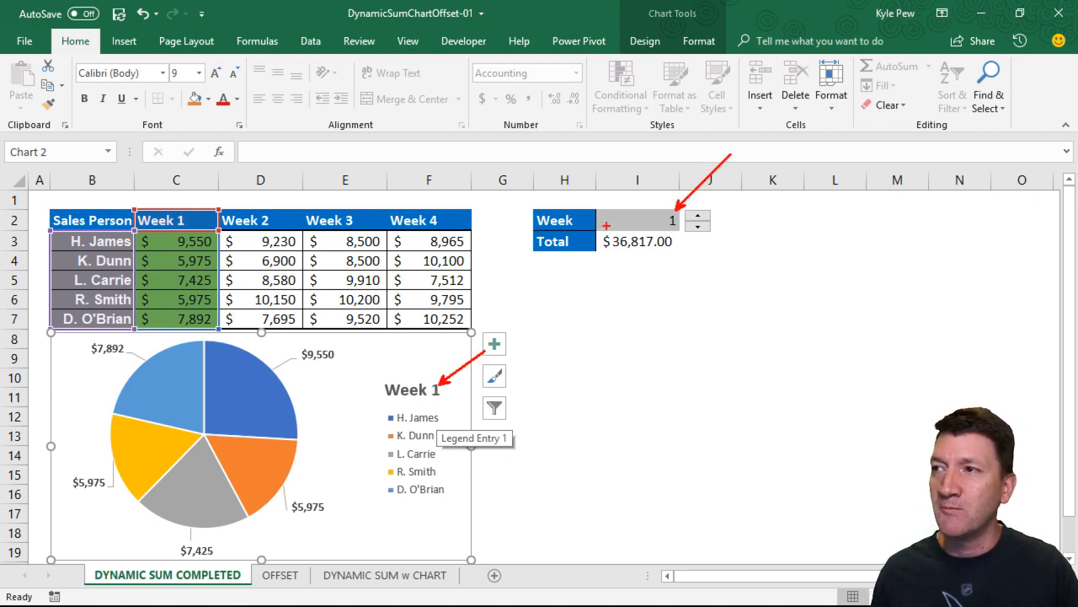
{"action": "left_click", "coordinate": [698, 218]}
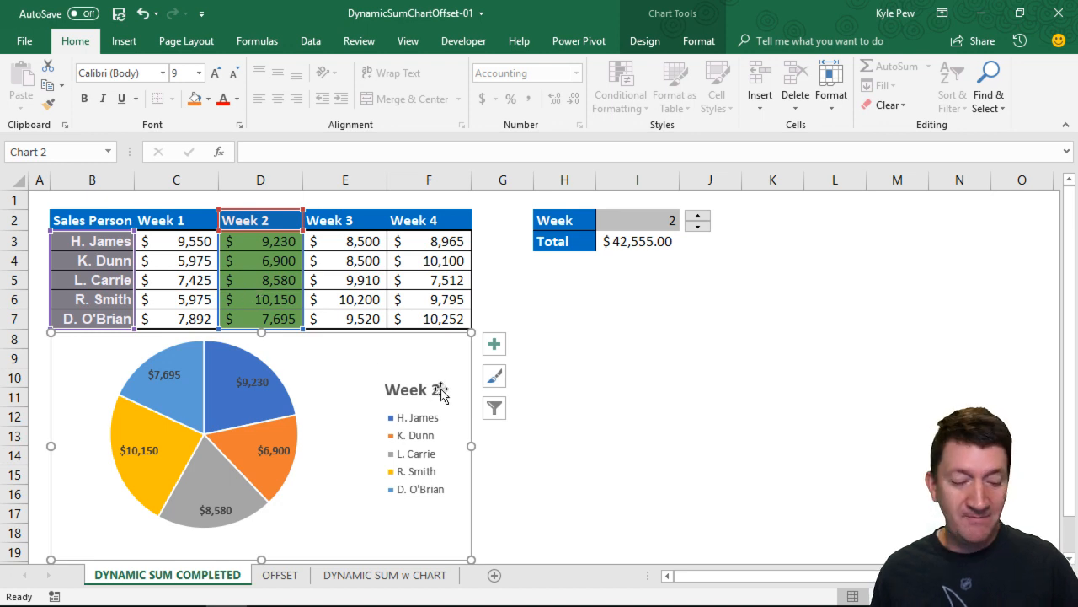
{"action": "left_click_drag", "start_coordinate": [444, 379], "coordinate": [518, 300]}
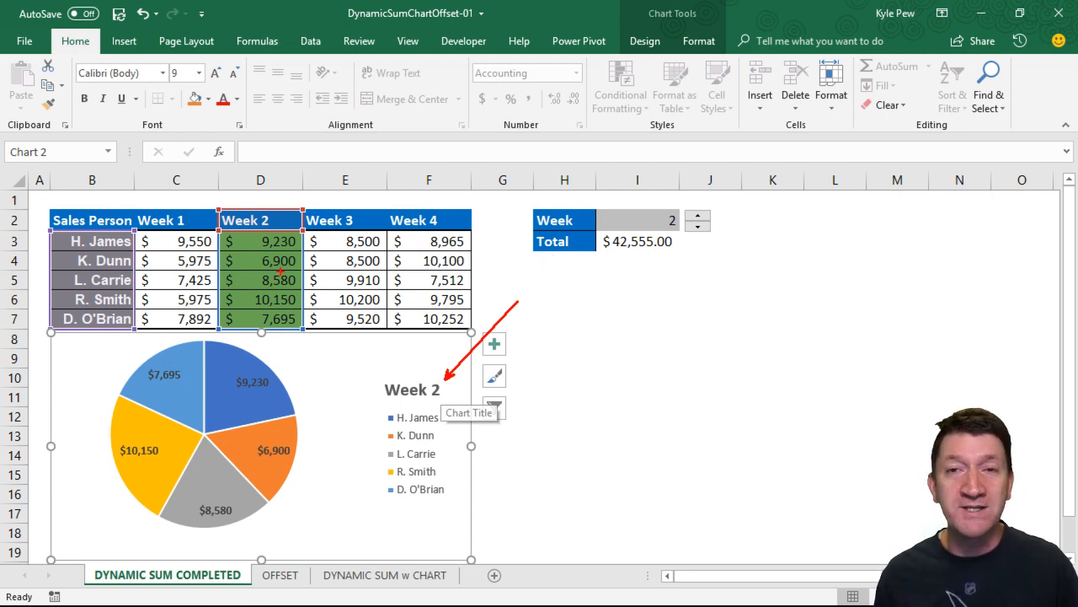
{"action": "left_click_drag", "start_coordinate": [531, 201], "coordinate": [718, 263]}
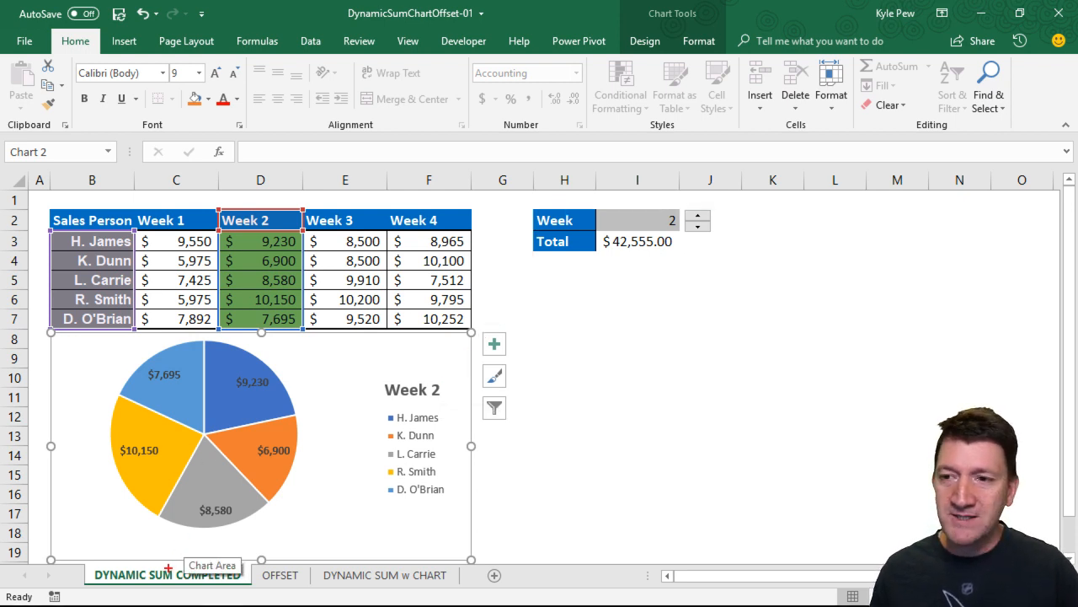
{"action": "left_click_drag", "start_coordinate": [169, 569], "coordinate": [181, 488]}
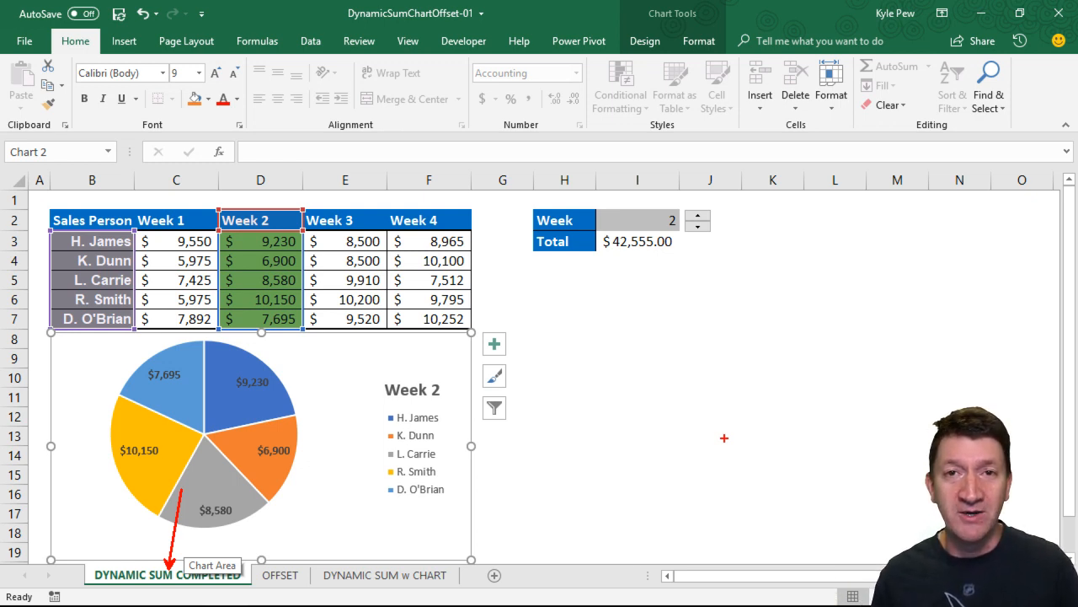
{"action": "key", "text": "Escape"}
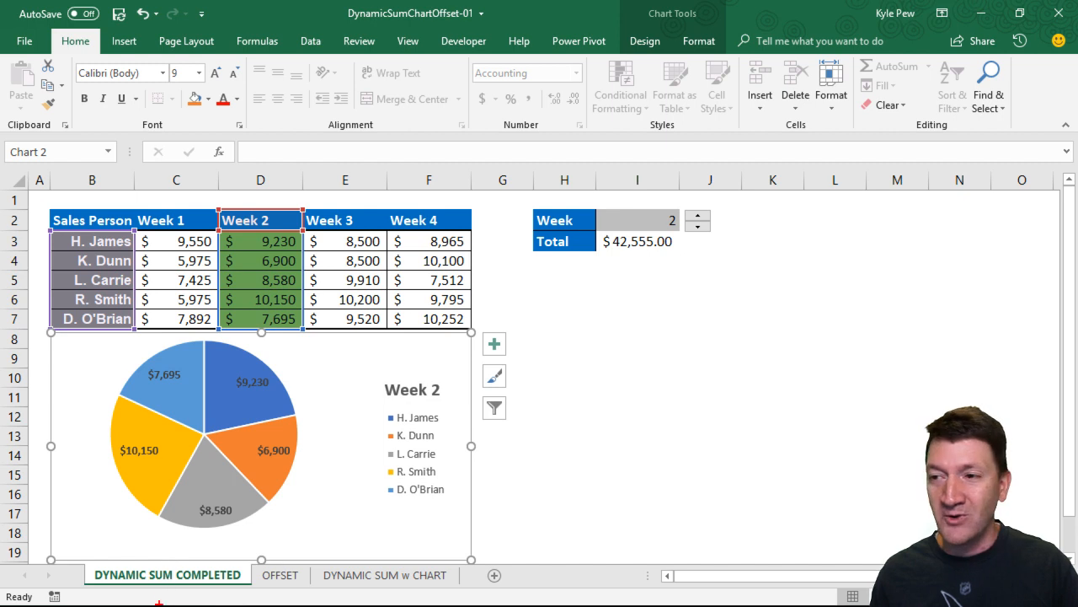
- Open the DYNAMIC SUM w CHART sheet and test the week selector between weeks 1 and 2, leaving it at 3
{"action": "left_click_drag", "start_coordinate": [392, 569], "coordinate": [431, 486]}
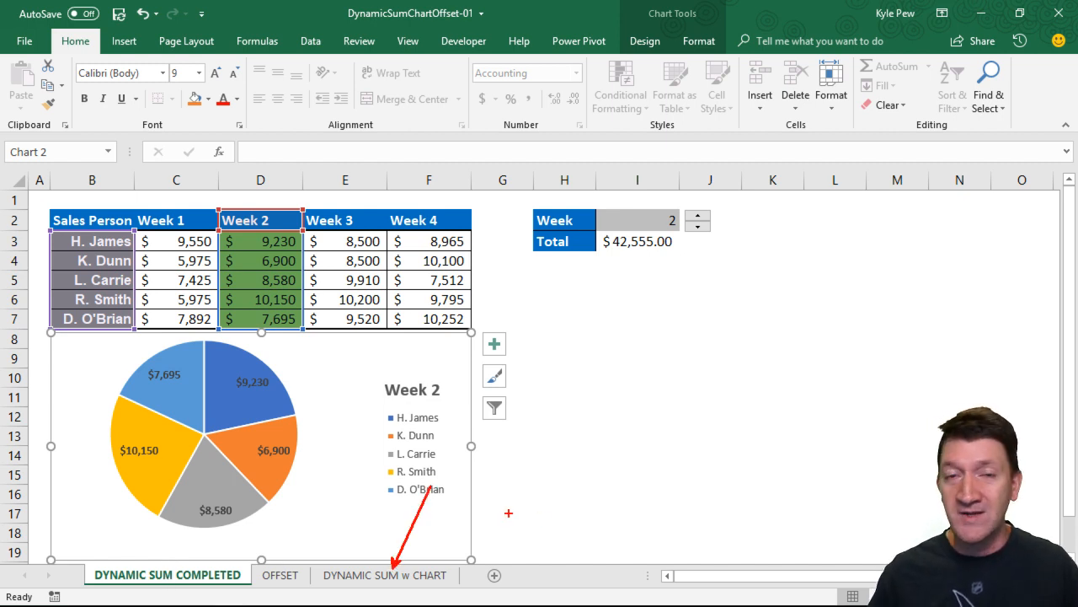
{"action": "key", "text": "Escape"}
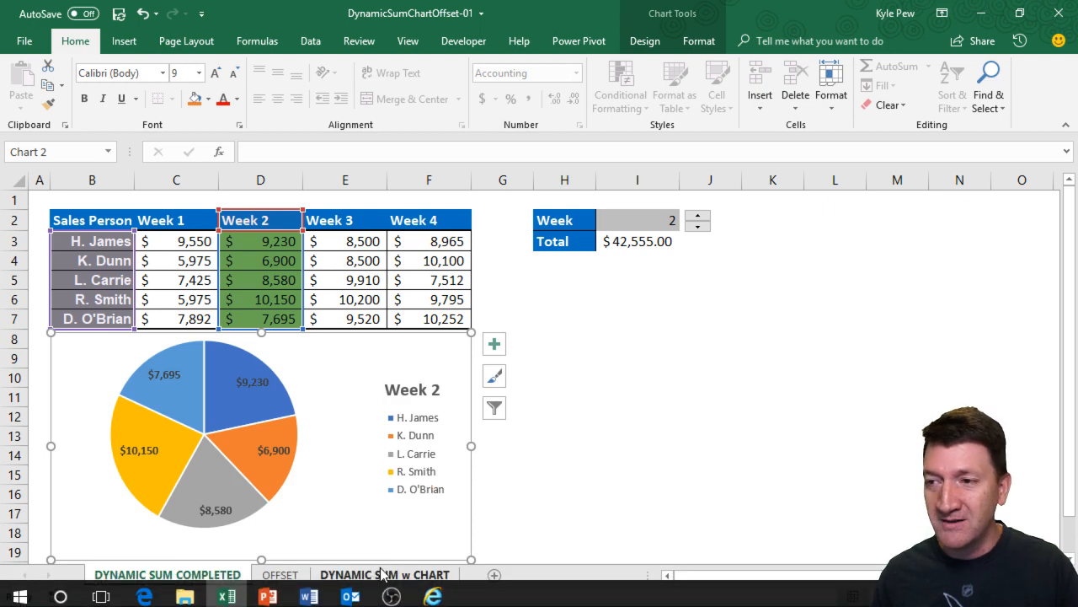
{"action": "left_click", "coordinate": [383, 575]}
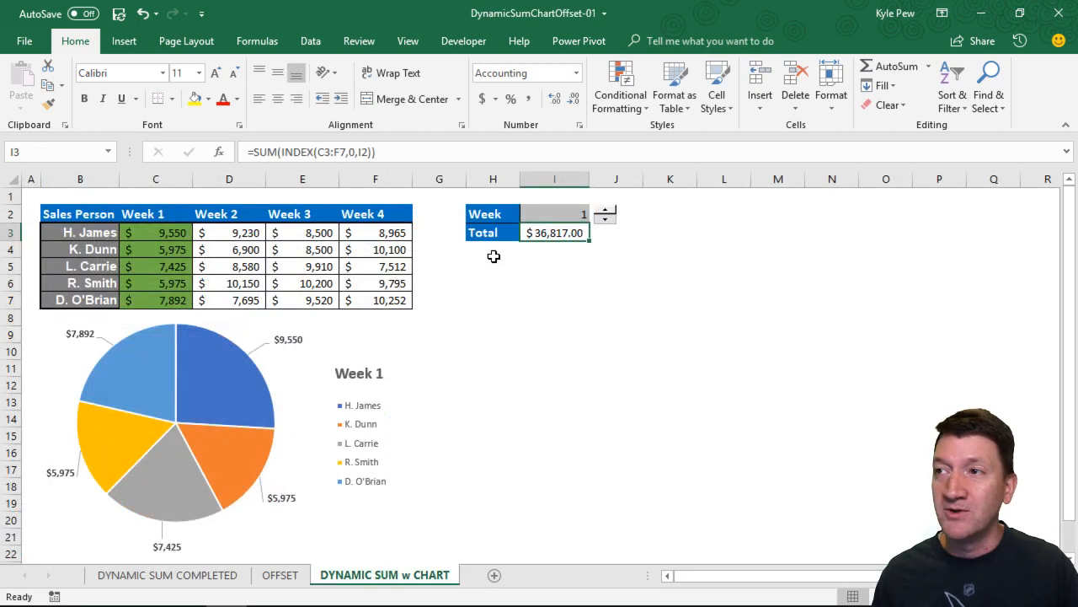
{"action": "left_click", "coordinate": [605, 211]}
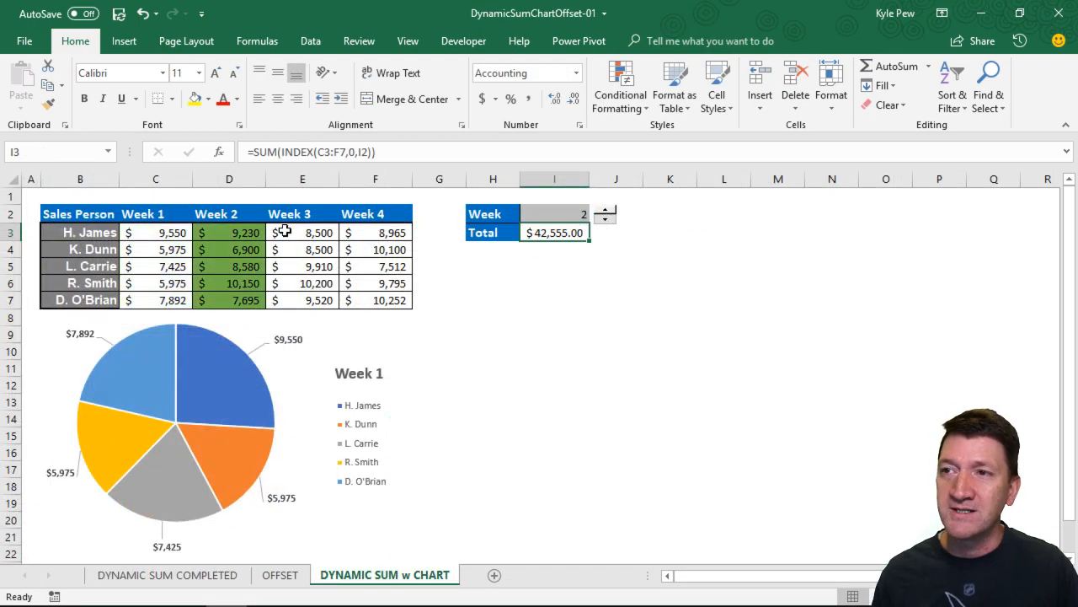
{"action": "left_click", "coordinate": [607, 221]}
{"action": "left_click", "coordinate": [605, 211]}
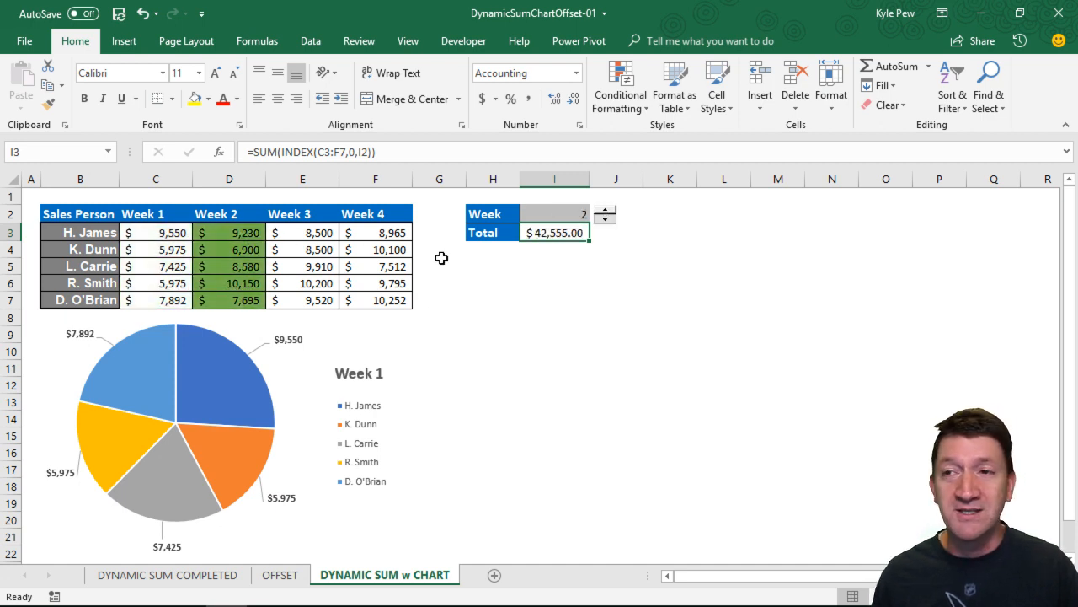
{"action": "left_click", "coordinate": [605, 220]}
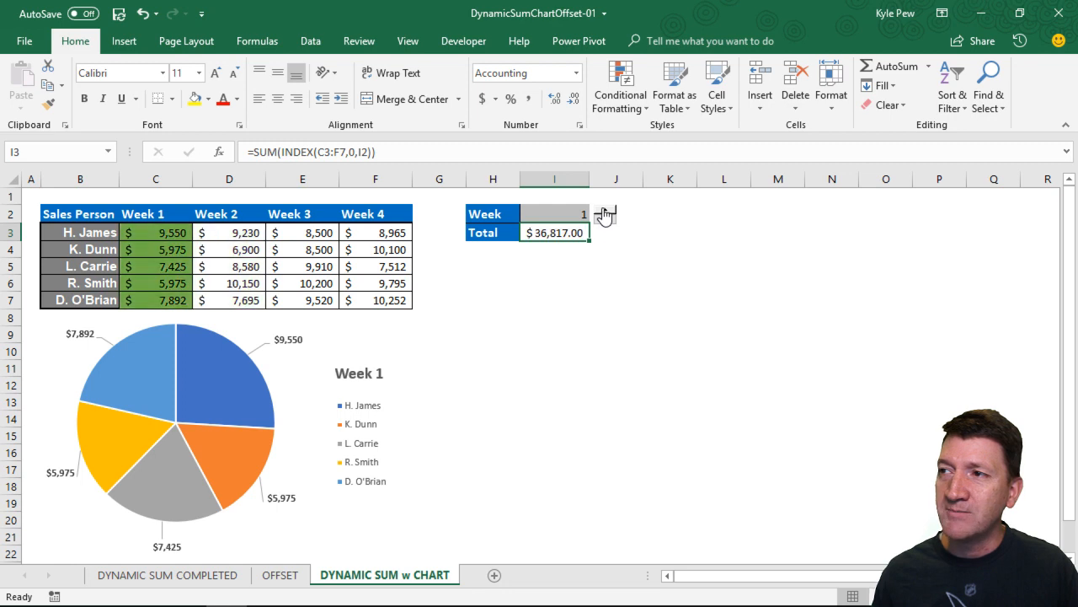
{"action": "left_click", "coordinate": [605, 211]}
{"action": "left_click", "coordinate": [604, 211]}
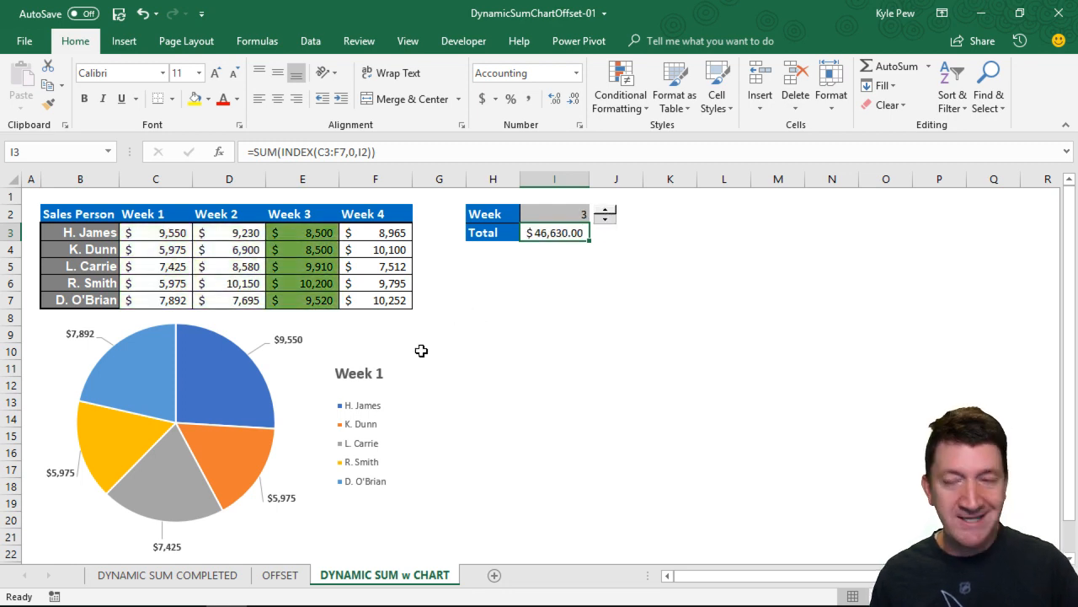
{"action": "left_click_drag", "start_coordinate": [396, 368], "coordinate": [449, 318]}
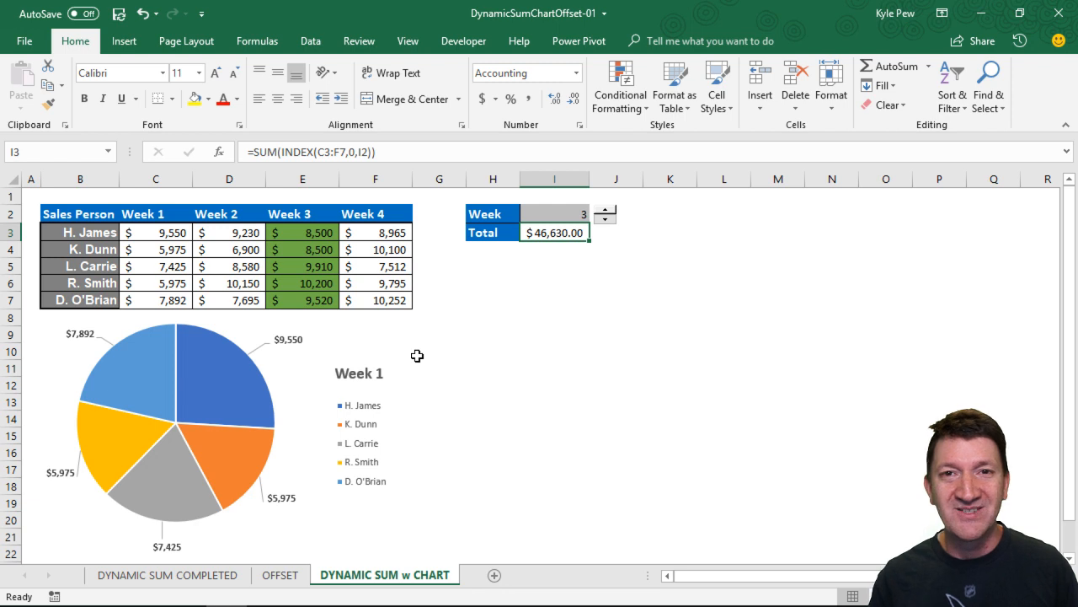
- Open the OFFSET sheet and review its sales table and the OFFSET, ADDRESS and SUM cells
{"action": "left_click", "coordinate": [279, 580]}
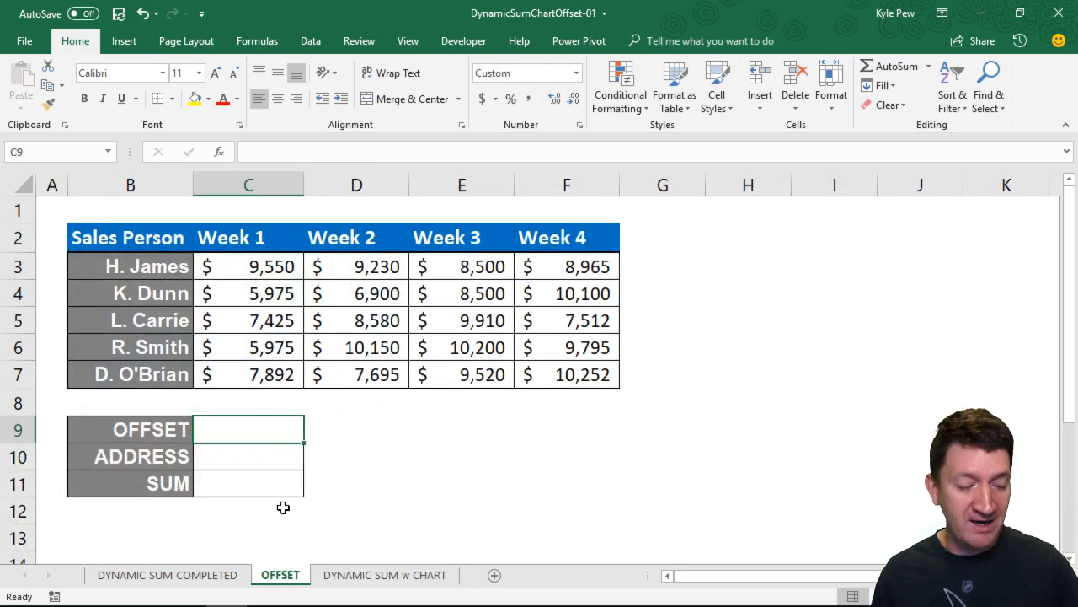
{"action": "key", "text": "ctrl+2"}
{"action": "mouse_move", "coordinate": [62, 211]}
{"action": "left_mouse_down"}
{"action": "mouse_move", "coordinate": [202, 284]}
{"action": "mouse_move", "coordinate": [633, 403]}
{"action": "left_mouse_up"}
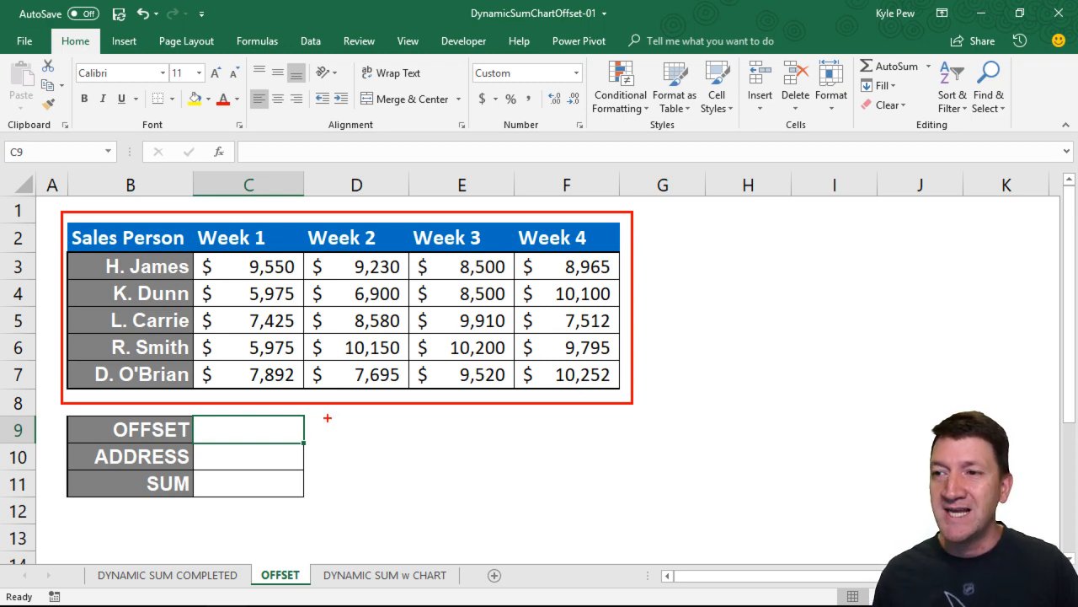
{"action": "left_click_drag", "start_coordinate": [318, 427], "coordinate": [370, 428]}
{"action": "left_click_drag", "start_coordinate": [311, 451], "coordinate": [354, 457]}
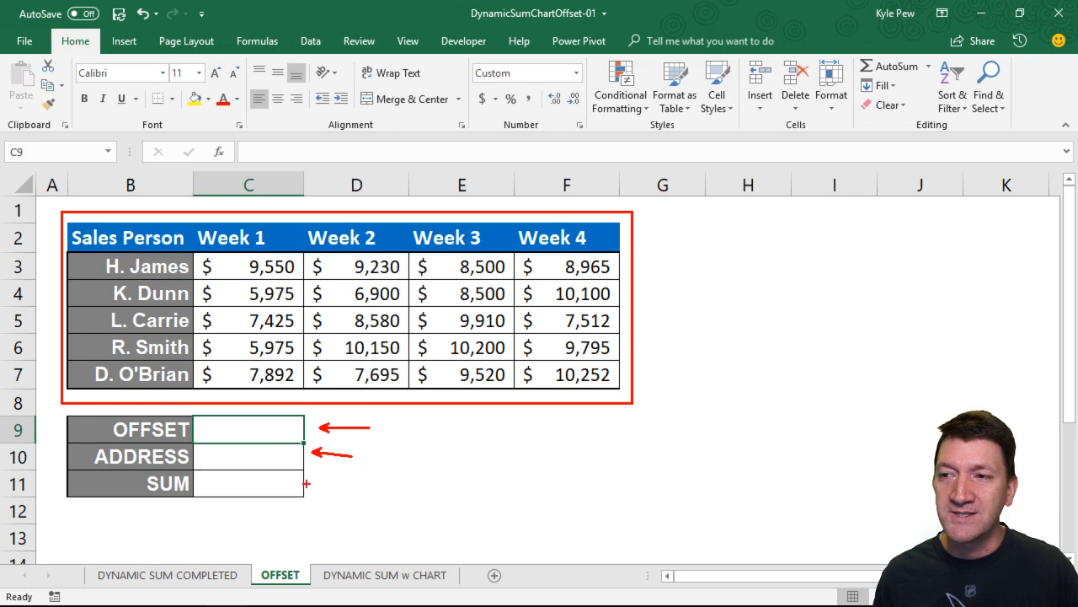
{"action": "left_click_drag", "start_coordinate": [306, 484], "coordinate": [381, 485]}
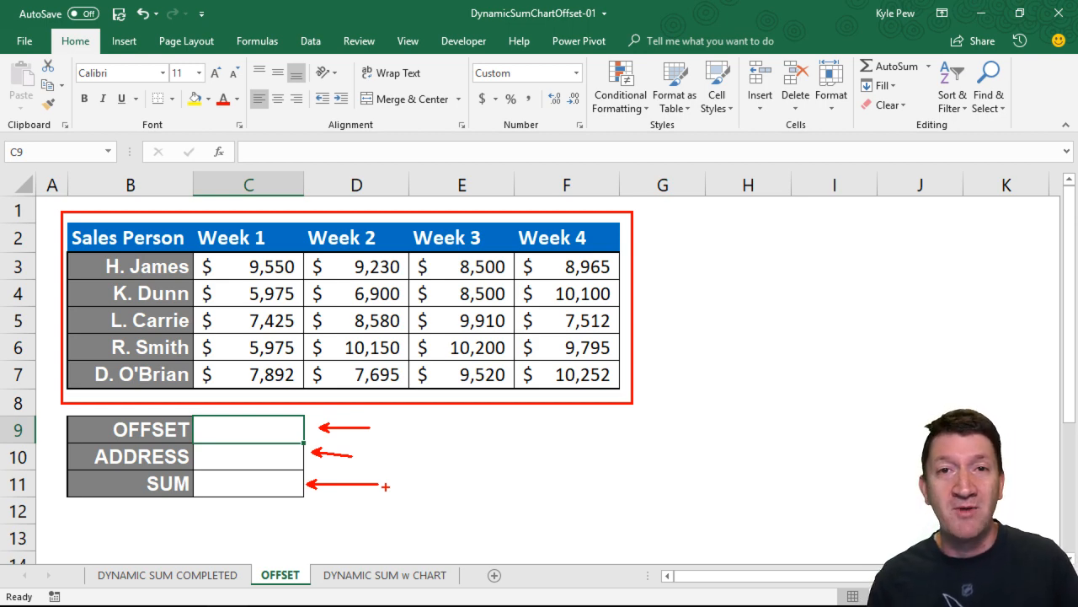
{"action": "key", "text": "Escape"}
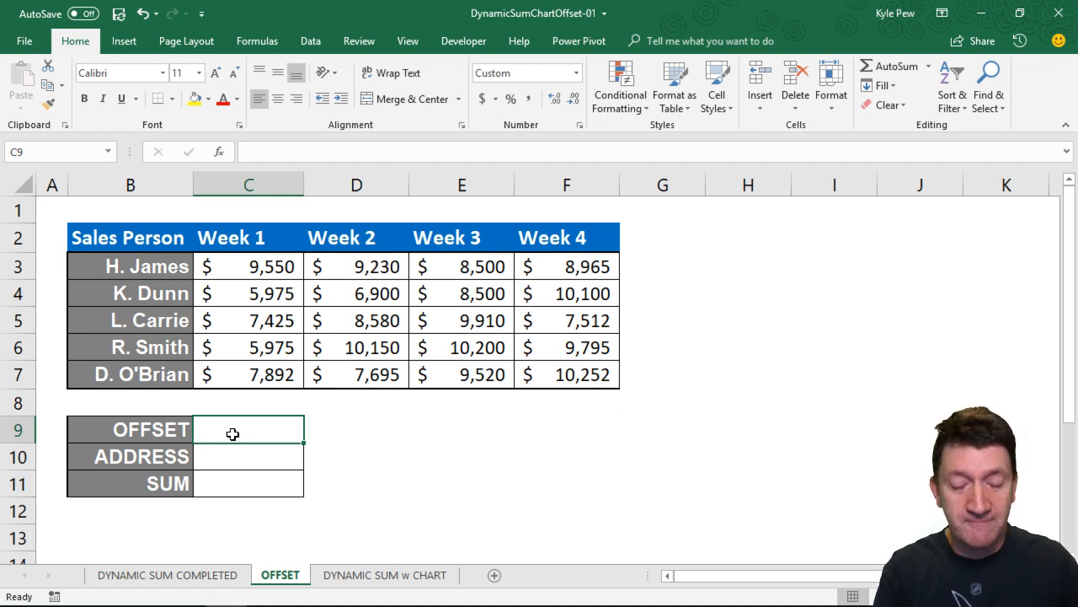
- Start an OFFSET formula in cell C9 and review its reference, rows, cols, height and width arguments
{"action": "type", "text": "=offset"}
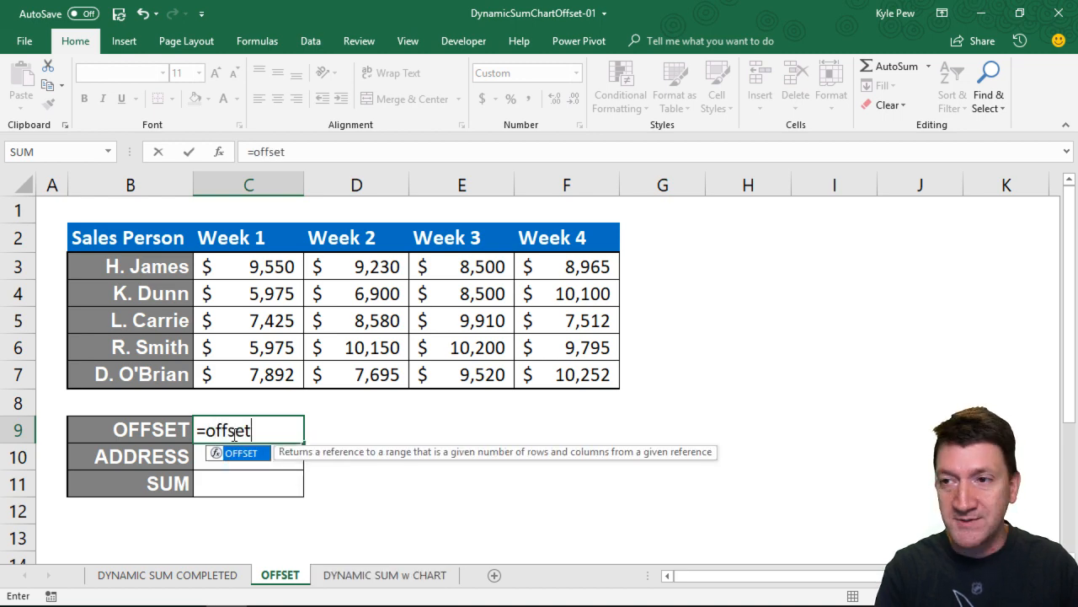
{"action": "type", "text": "("}
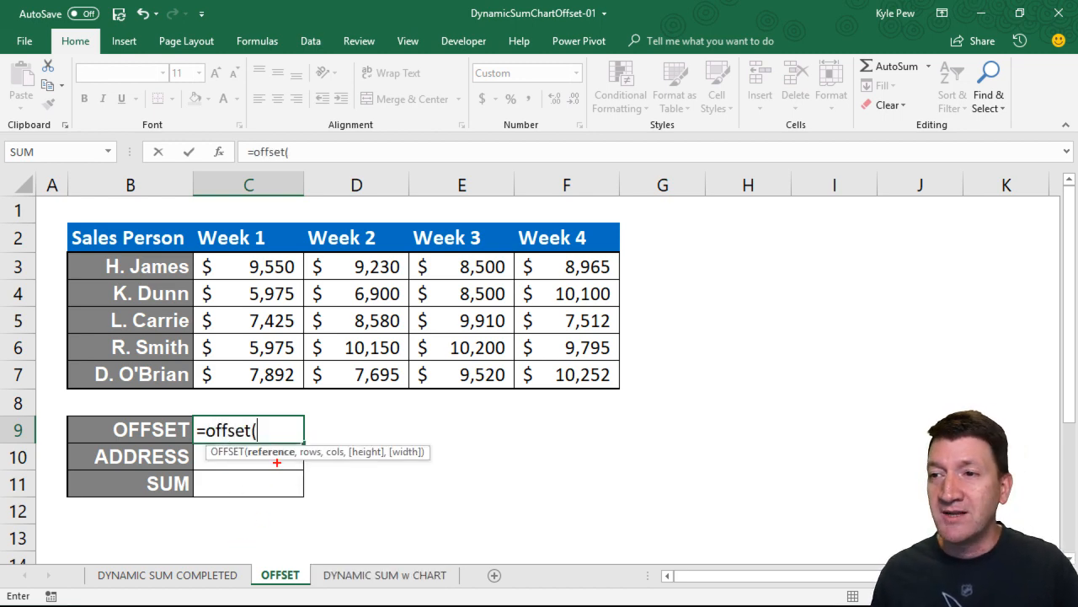
{"action": "left_click_drag", "start_coordinate": [274, 463], "coordinate": [275, 490]}
{"action": "left_click_drag", "start_coordinate": [307, 442], "coordinate": [313, 416]}
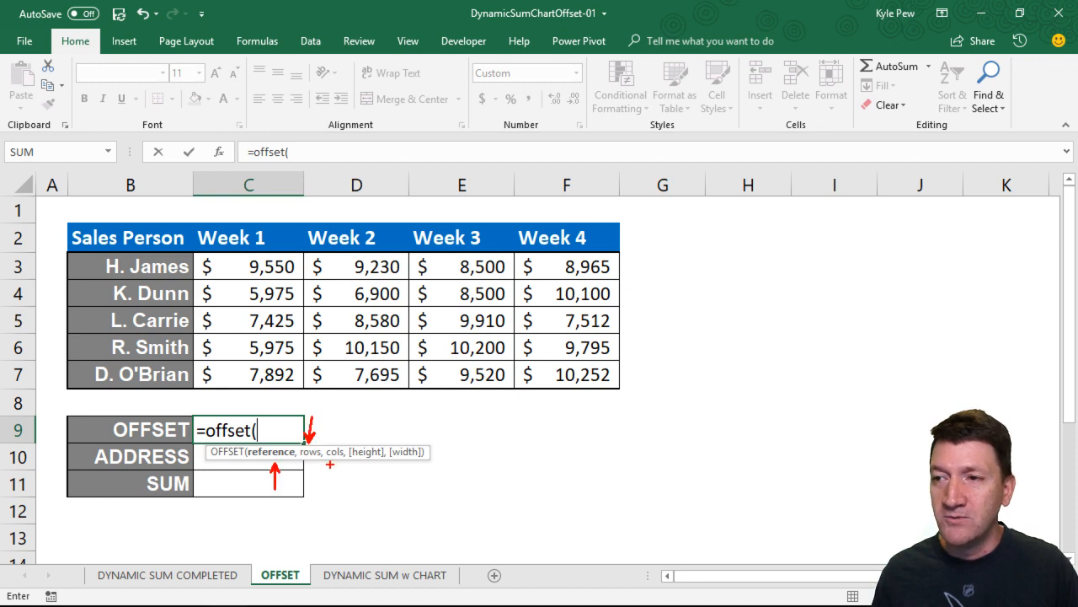
{"action": "left_click_drag", "start_coordinate": [335, 462], "coordinate": [338, 498]}
{"action": "left_click_drag", "start_coordinate": [368, 440], "coordinate": [368, 420]}
{"action": "left_click_drag", "start_coordinate": [415, 469], "coordinate": [416, 497]}
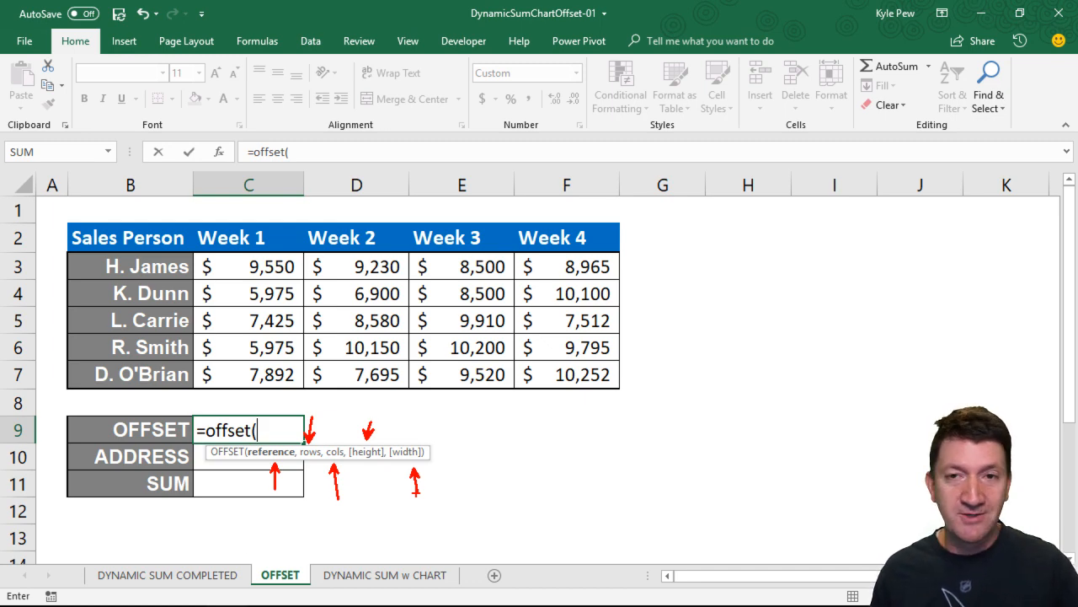
{"action": "key", "text": "Escape"}
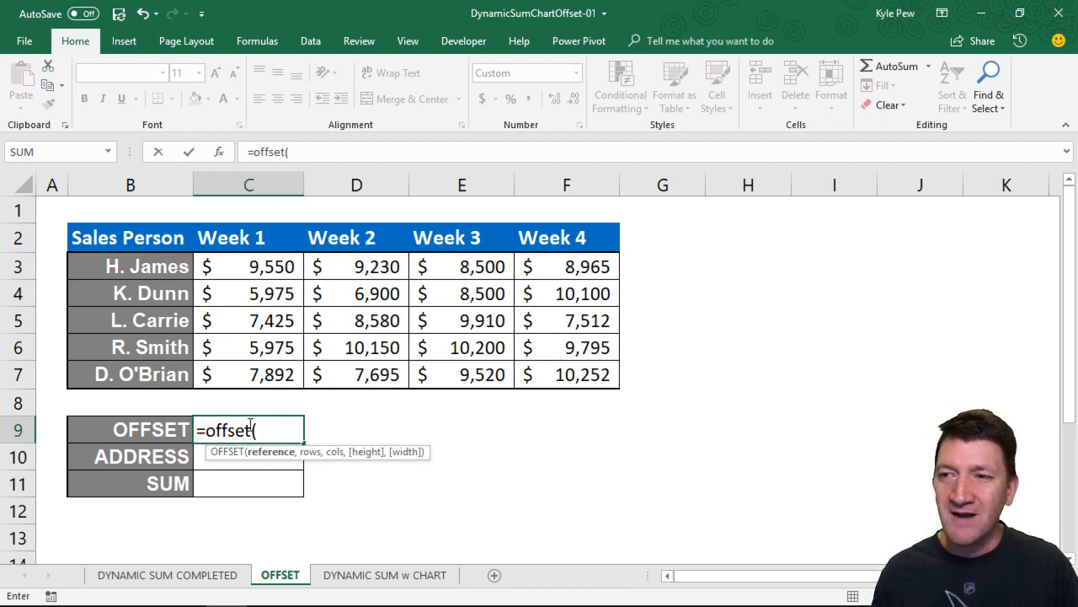
- Open the function arguments of the OFFSET formula, keep the sales table uncovered, and set the reference to B2
{"action": "left_click", "coordinate": [221, 154]}
{"action": "left_click_drag", "start_coordinate": [590, 273], "coordinate": [138, 390]}
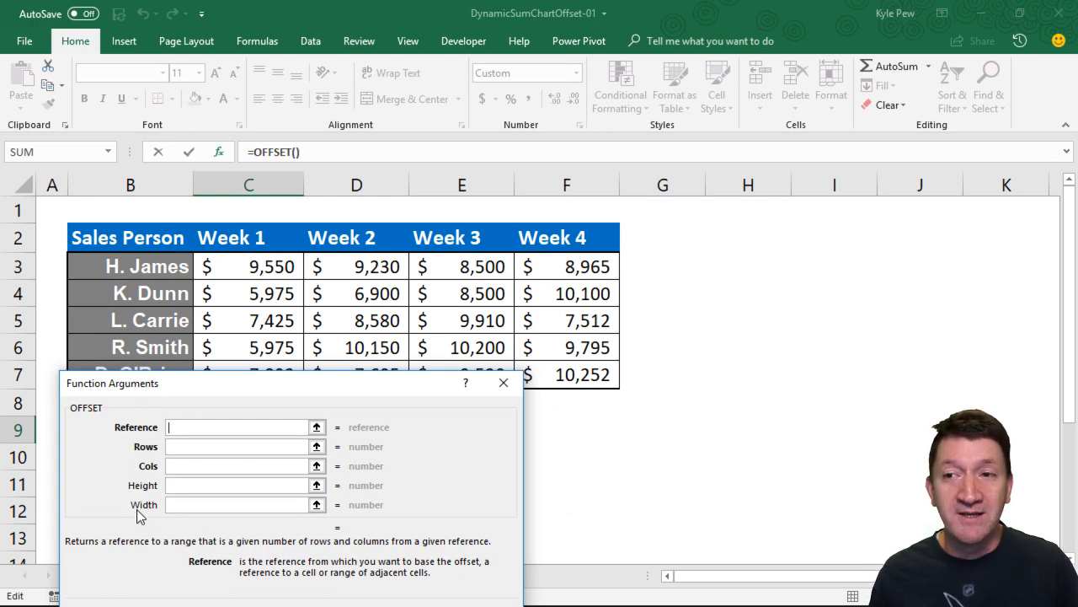
{"action": "left_click_drag", "start_coordinate": [149, 388], "coordinate": [156, 341]}
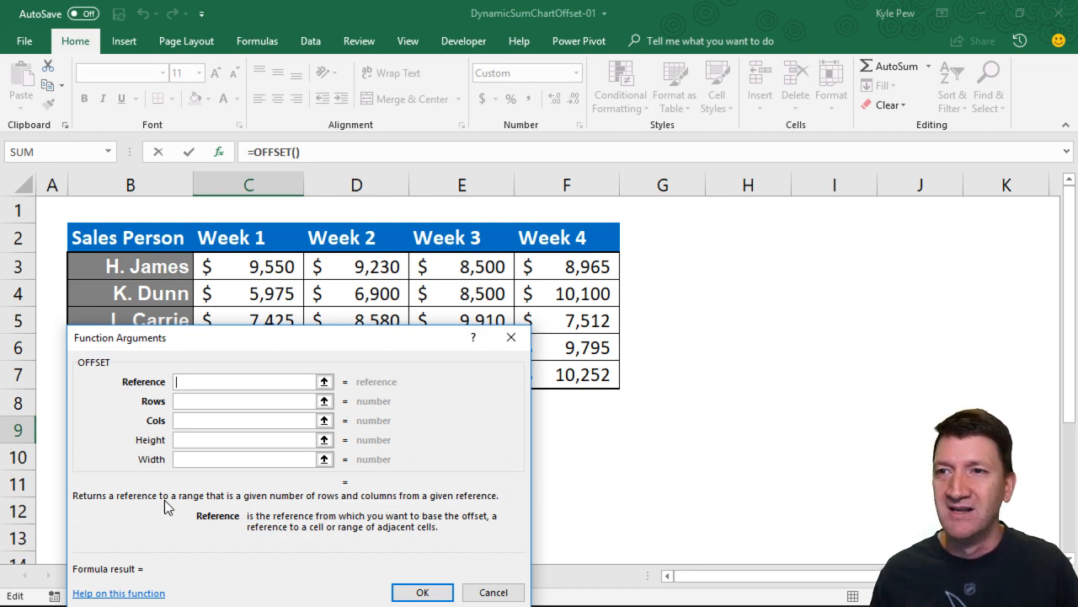
{"action": "left_click_drag", "start_coordinate": [198, 347], "coordinate": [192, 416]}
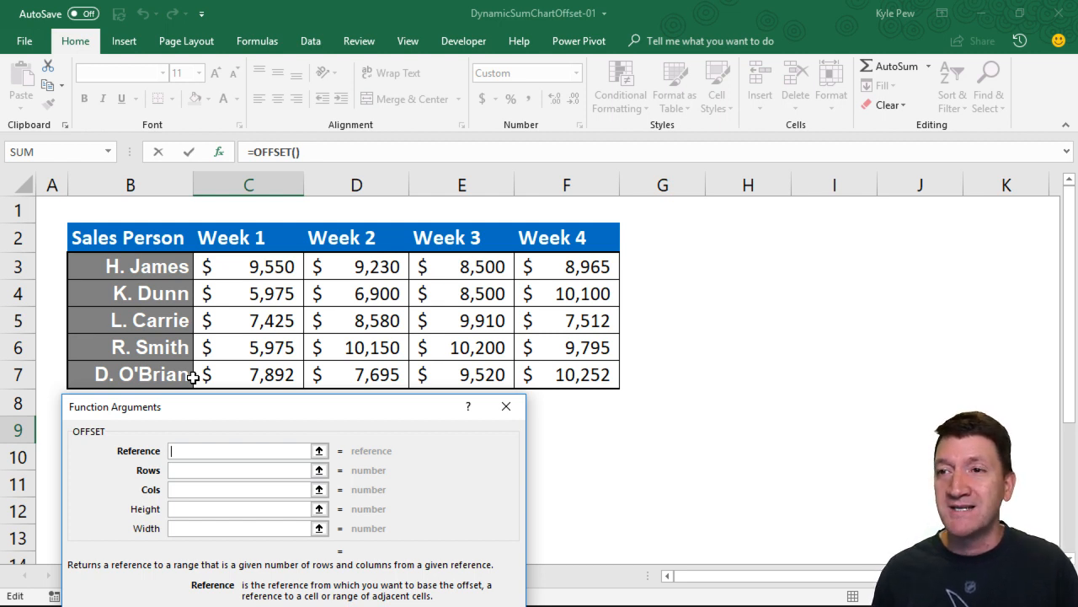
{"action": "left_click", "coordinate": [132, 239]}
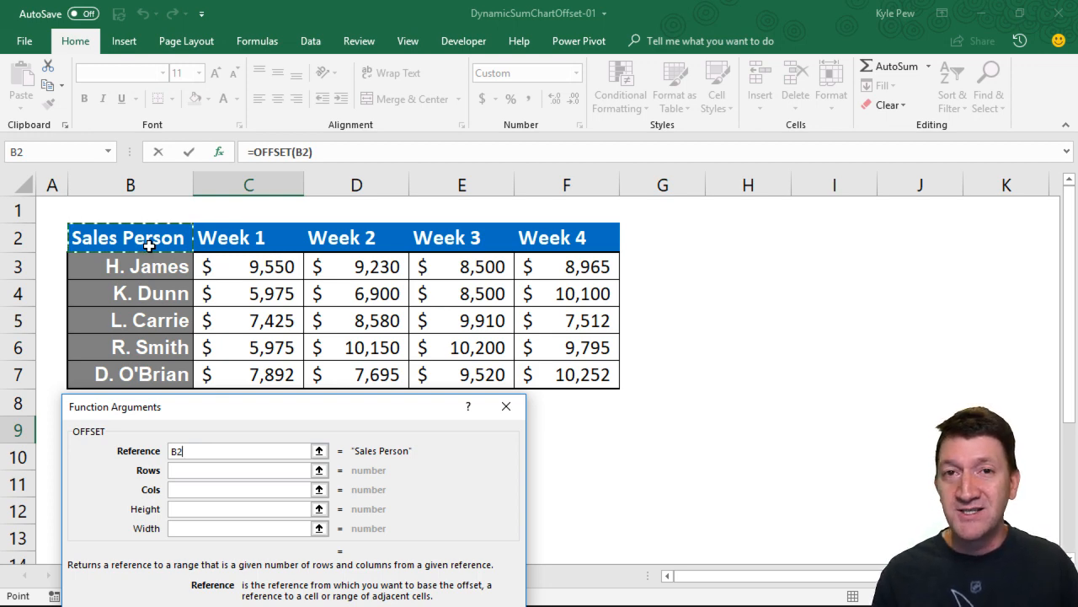
- Examine how the Rows argument counts down and the Cols argument counts across the sales table from cell B2
{"action": "key", "text": "ctrl+2"}
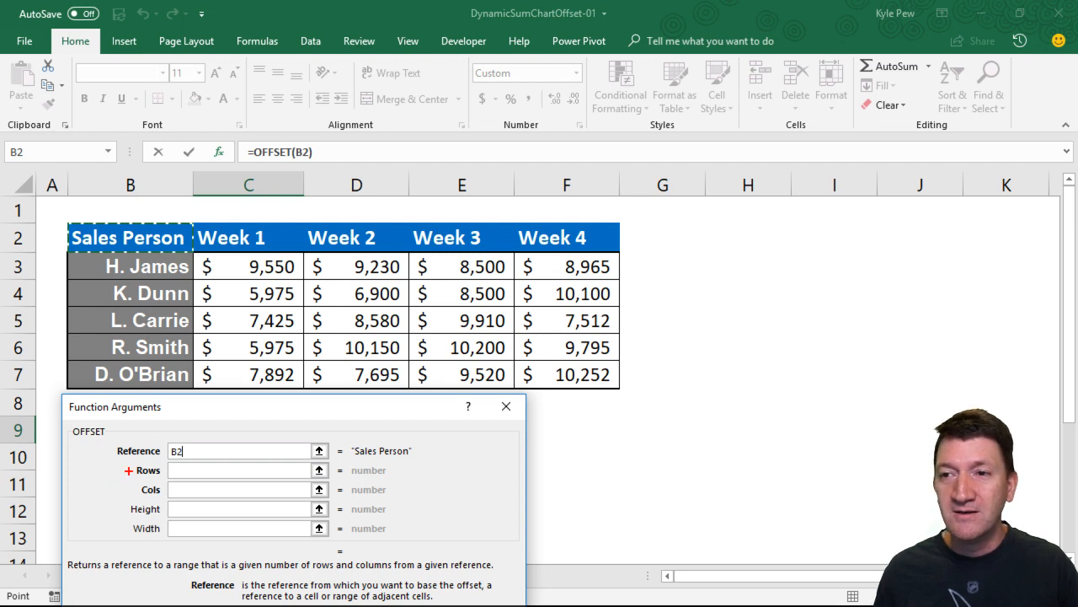
{"action": "left_click_drag", "start_coordinate": [129, 471], "coordinate": [87, 460]}
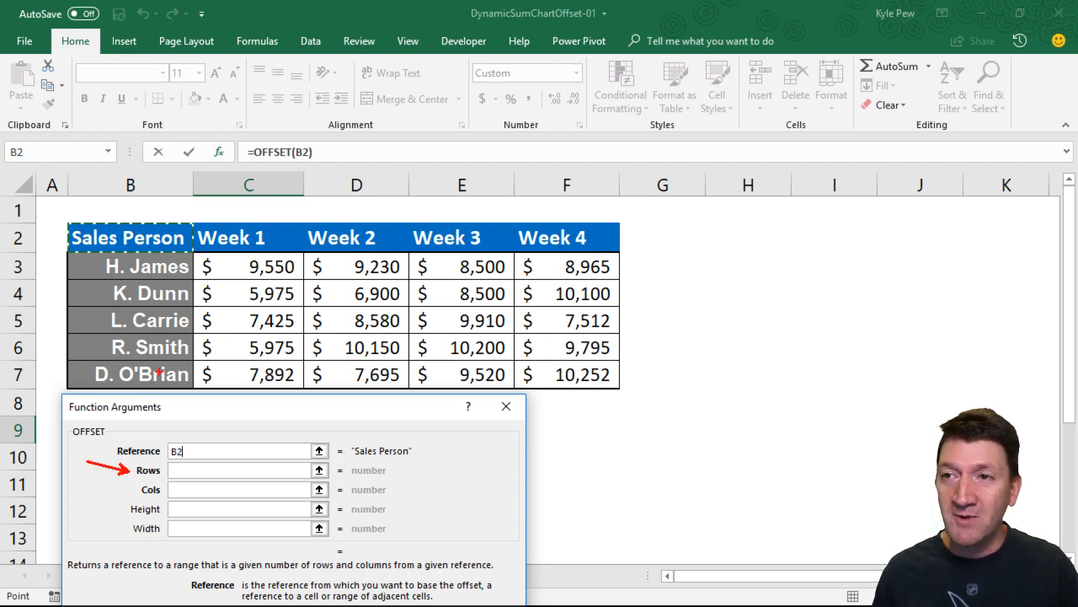
{"action": "left_click_drag", "start_coordinate": [144, 371], "coordinate": [140, 254]}
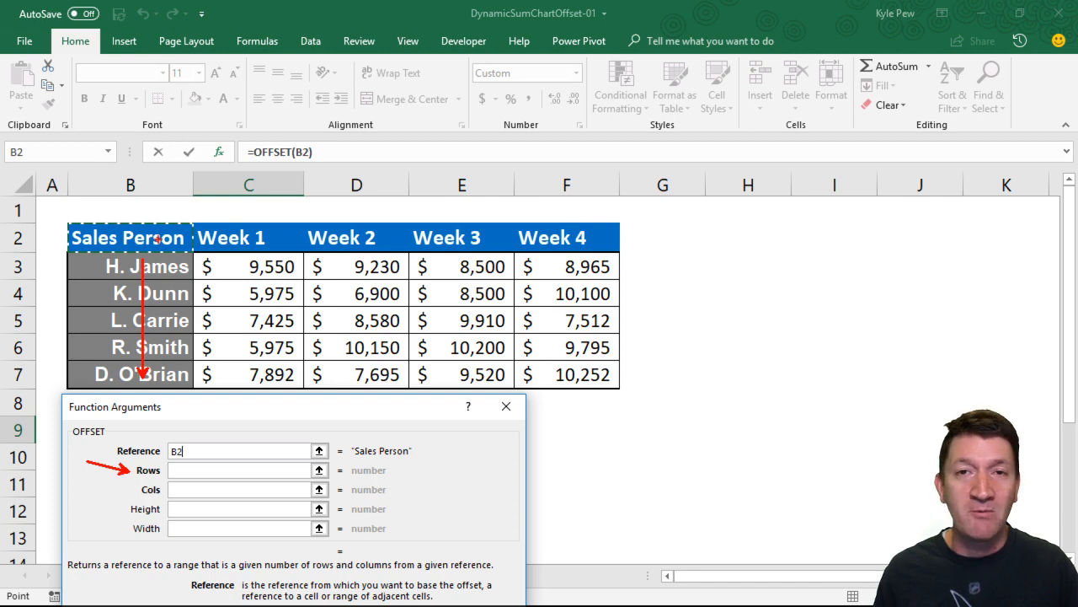
{"action": "left_click_drag", "start_coordinate": [172, 488], "coordinate": [215, 459]}
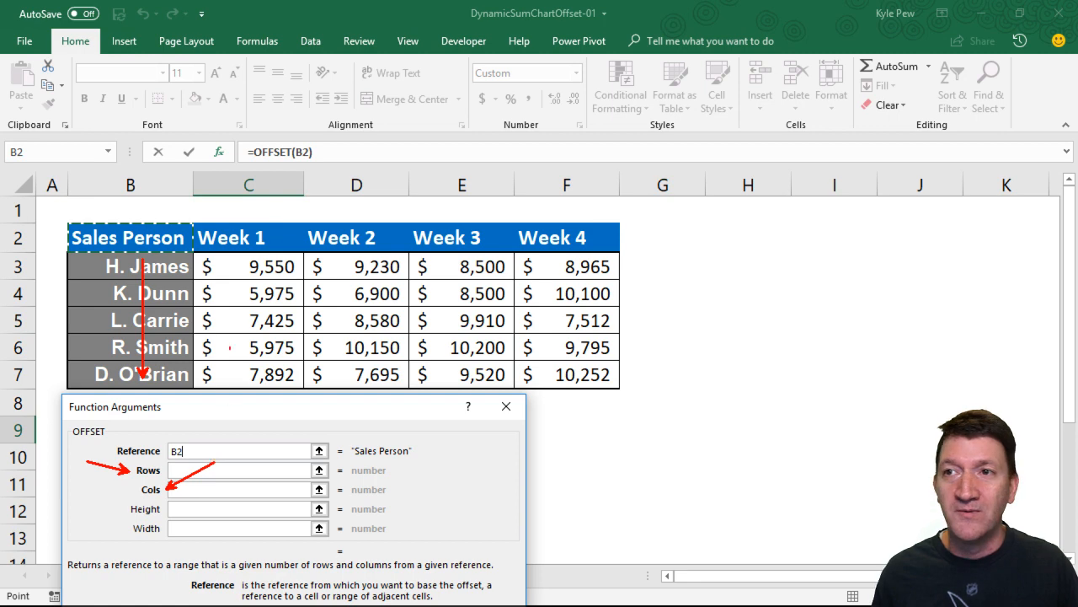
{"action": "left_click_drag", "start_coordinate": [575, 239], "coordinate": [196, 239]}
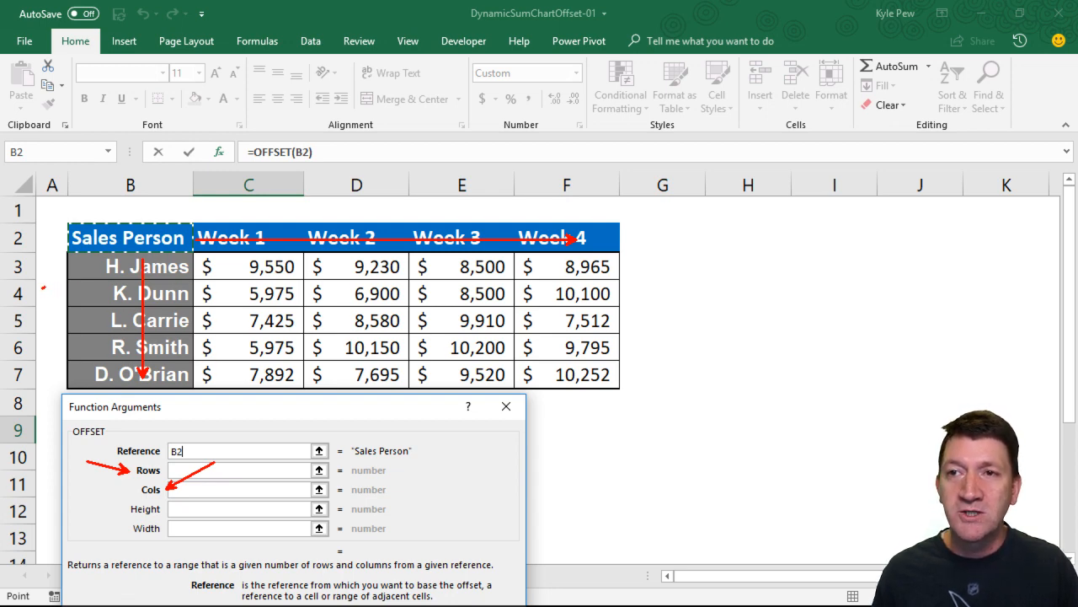
{"action": "left_click_drag", "start_coordinate": [42, 289], "coordinate": [59, 299]}
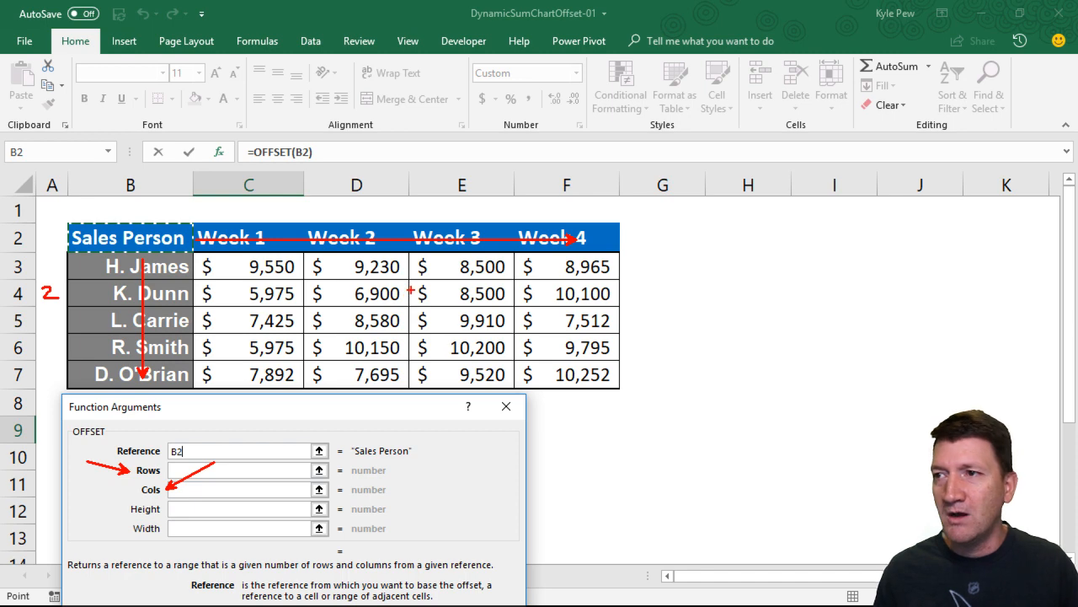
{"action": "mouse_move", "coordinate": [414, 288]}
{"action": "left_mouse_down"}
{"action": "mouse_move", "coordinate": [408, 300]}
{"action": "mouse_move", "coordinate": [419, 301]}
{"action": "mouse_move", "coordinate": [345, 289]}
{"action": "mouse_move", "coordinate": [393, 310]}
{"action": "left_mouse_up"}
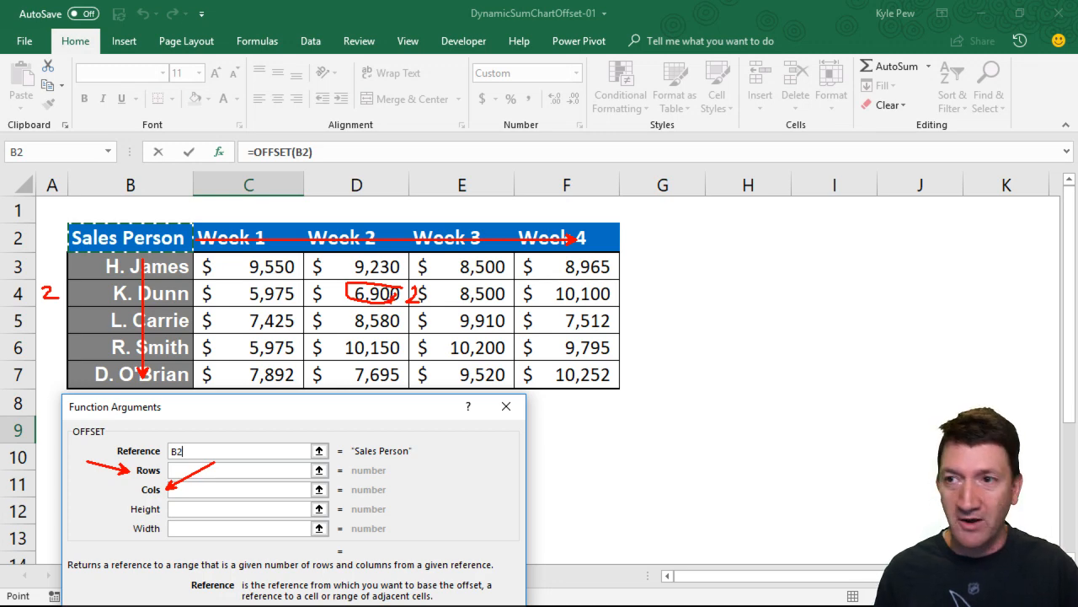
{"action": "key", "text": "Escape"}
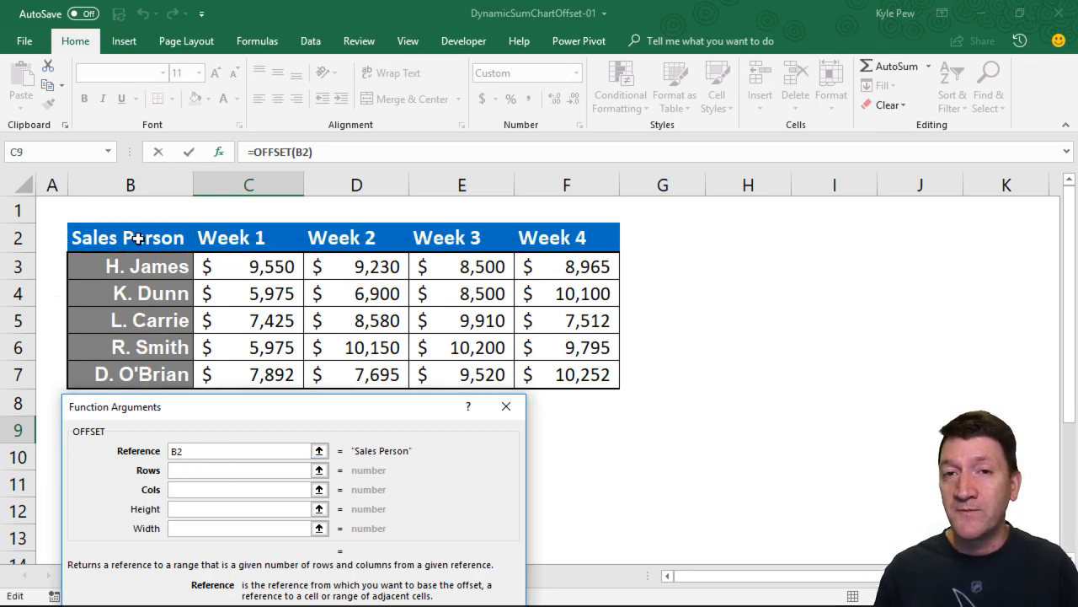
- Set Rows to 2 and Cols to 2, leave Height and Width empty, and enter the OFFSET formula in C9
{"action": "left_click", "coordinate": [200, 469]}
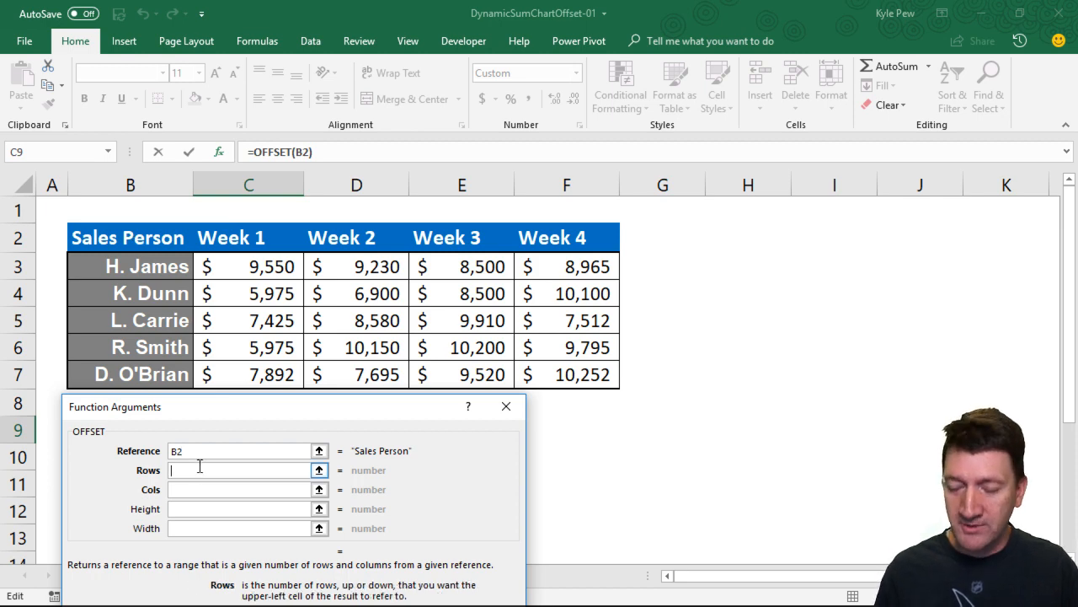
{"action": "type", "text": "2"}
{"action": "key", "text": "Tab"}
{"action": "type", "text": "2"}
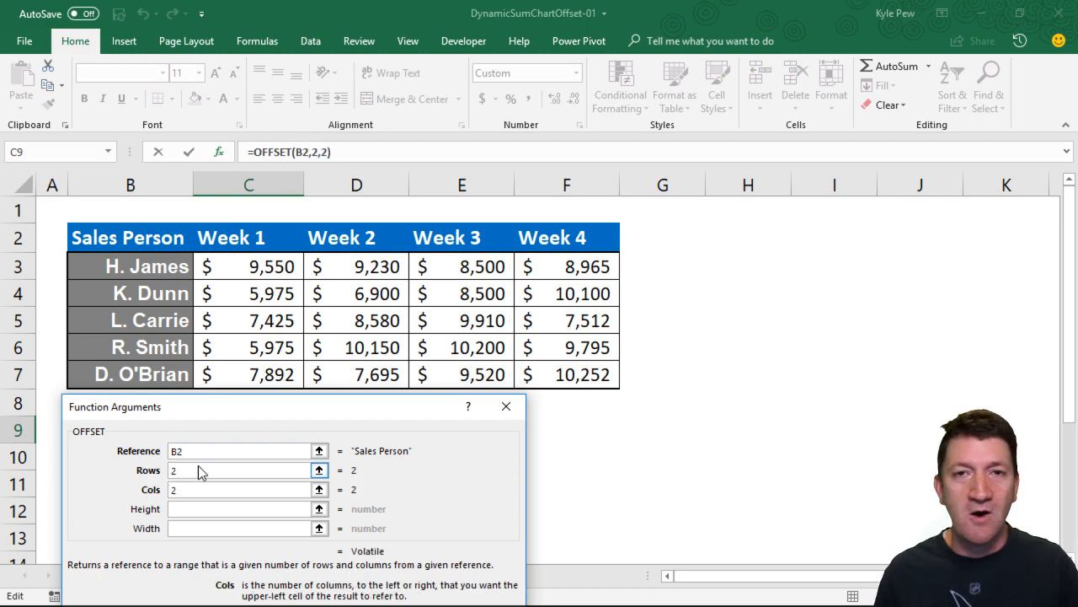
{"action": "key", "text": "Tab"}
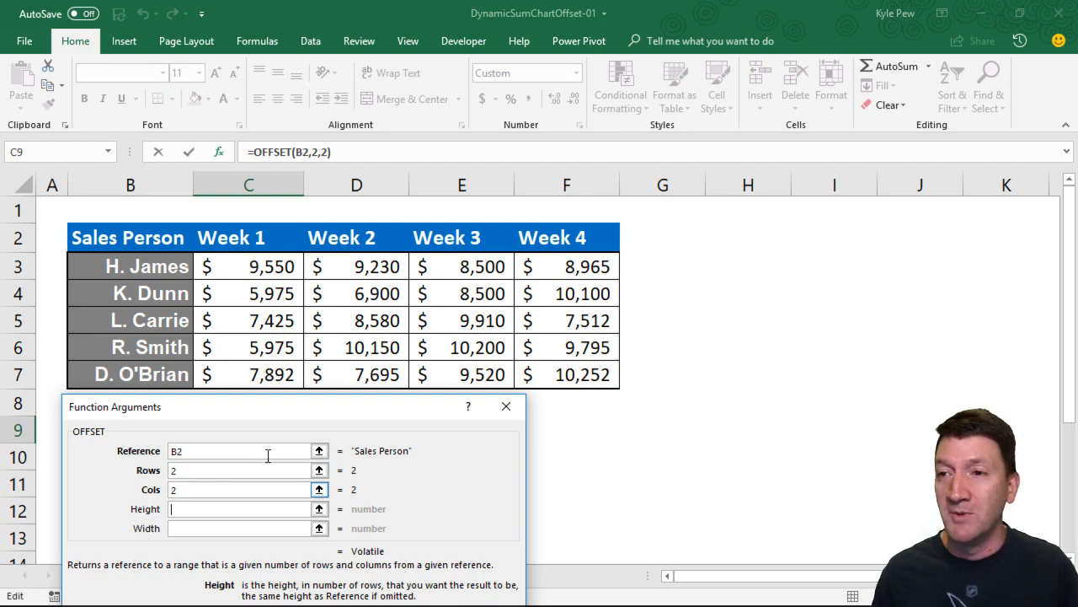
{"action": "left_click_drag", "start_coordinate": [262, 404], "coordinate": [261, 348]}
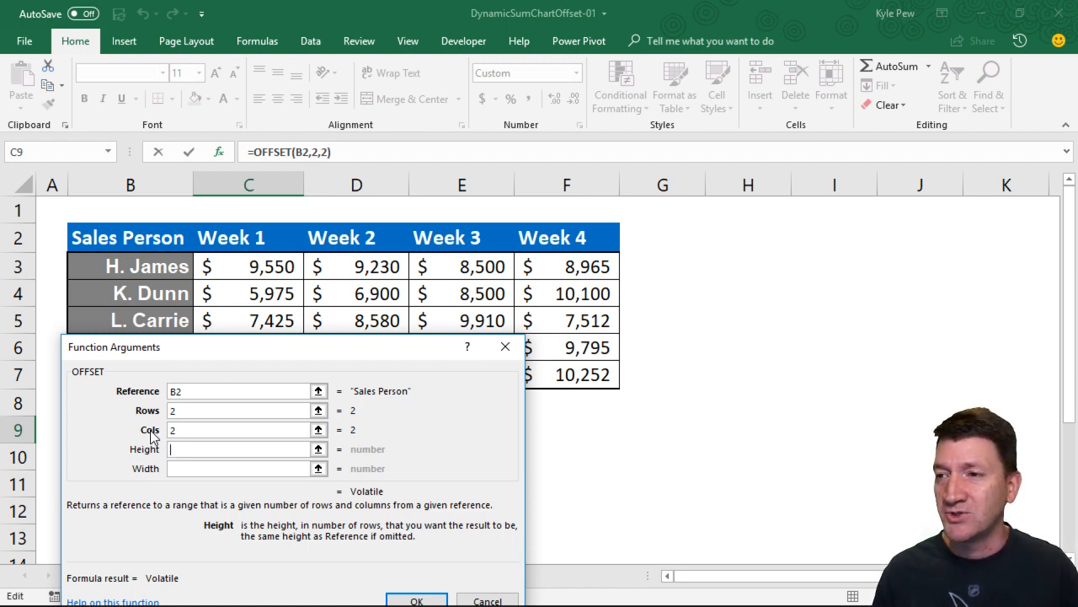
{"action": "left_click_drag", "start_coordinate": [264, 347], "coordinate": [261, 304]}
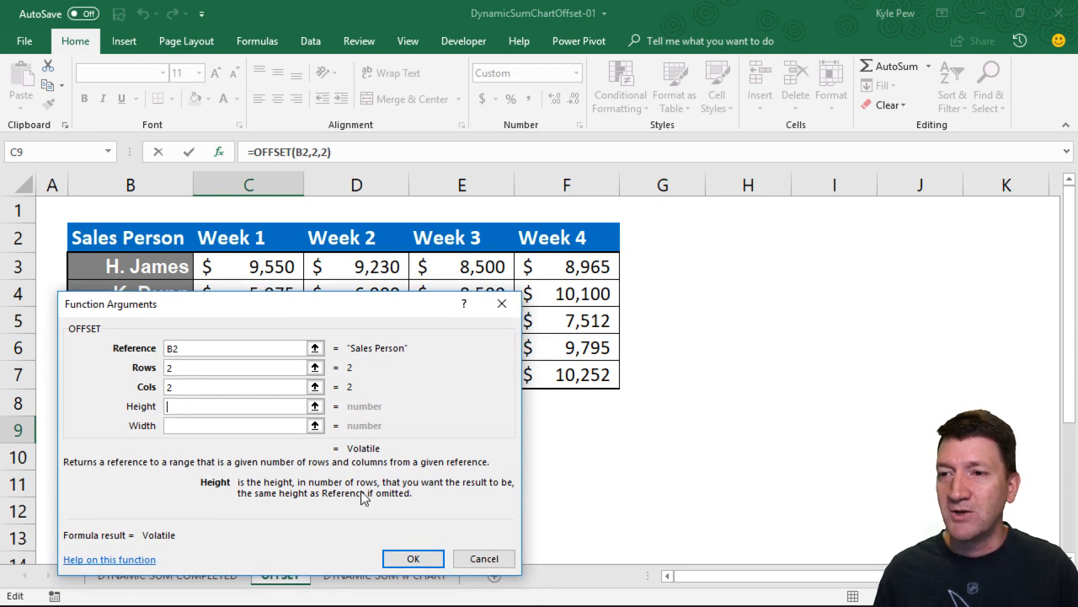
{"action": "left_click", "coordinate": [413, 560]}
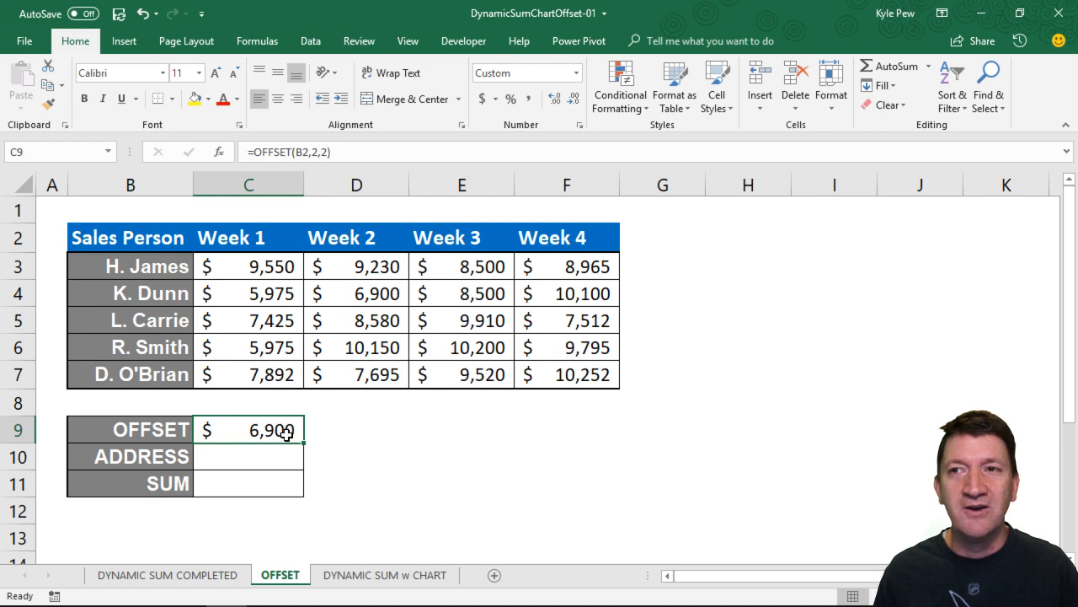
- Change the cols argument of the OFFSET formula in C9 to 0, making it =OFFSET(B2,2,0)
{"action": "left_click", "coordinate": [127, 240]}
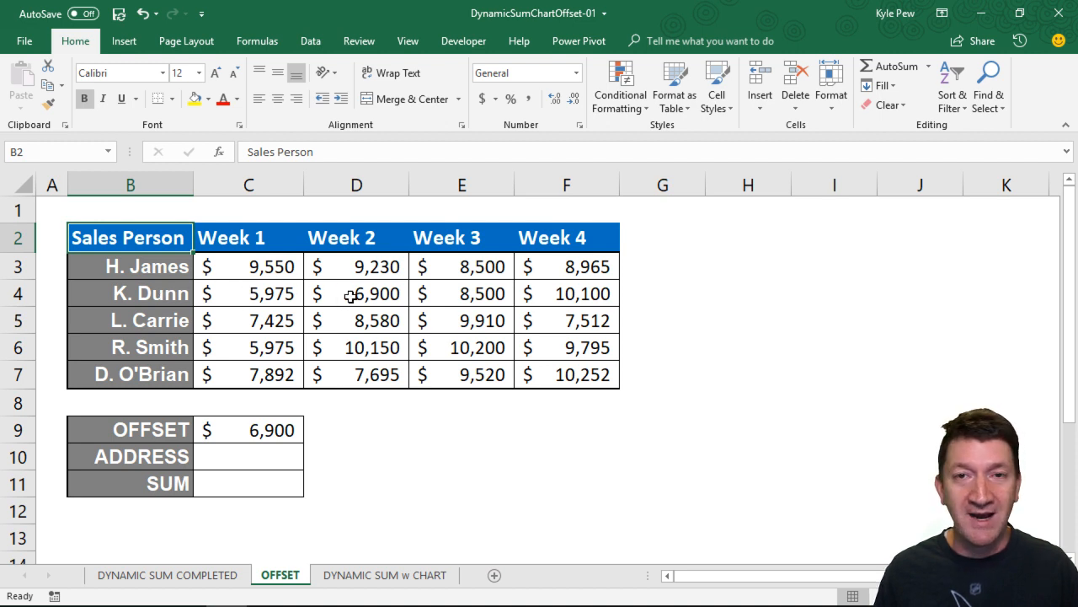
{"action": "left_click", "coordinate": [258, 430]}
{"action": "double_click", "coordinate": [259, 431]}
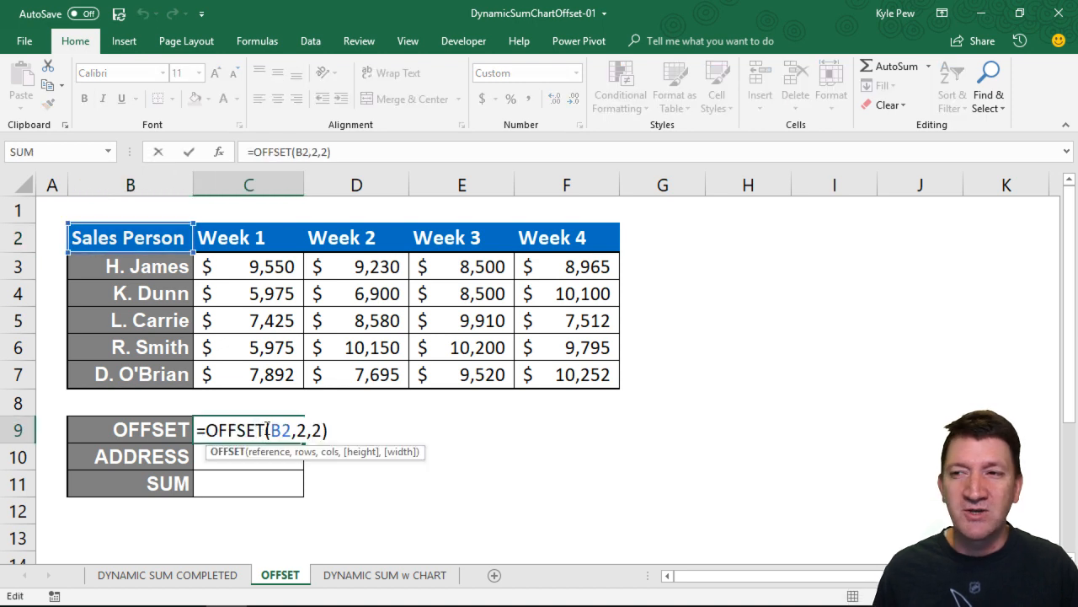
{"action": "double_click", "coordinate": [317, 430]}
{"action": "type", "text": "0"}
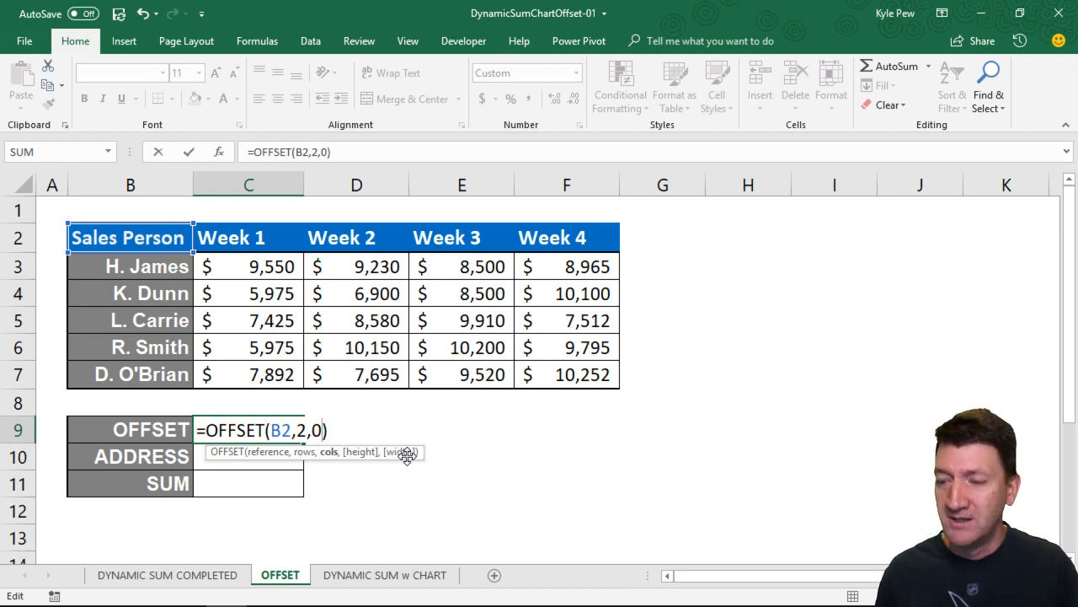
{"action": "key", "text": "Return"}
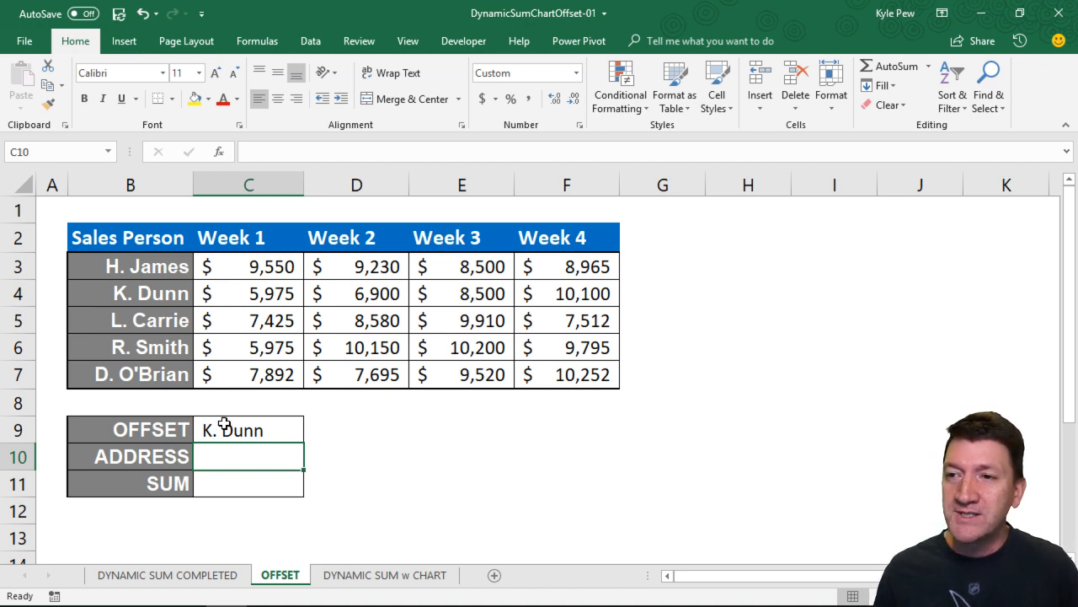
- Review the OFFSET formula in C9 against its target cell B4 and its reference cell B2
{"action": "double_click", "coordinate": [223, 428]}
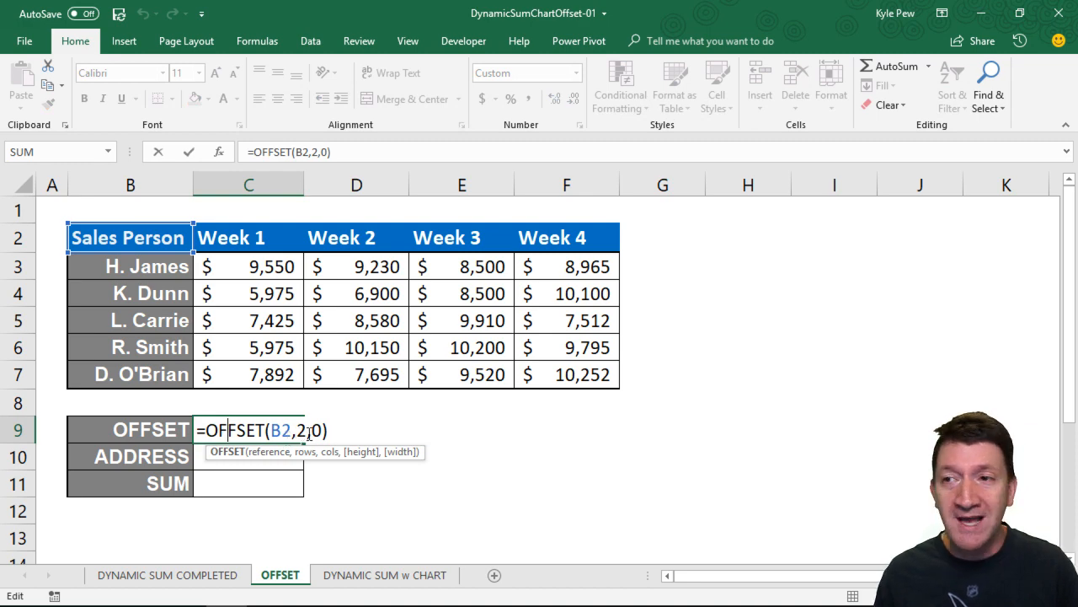
{"action": "key", "text": "Return"}
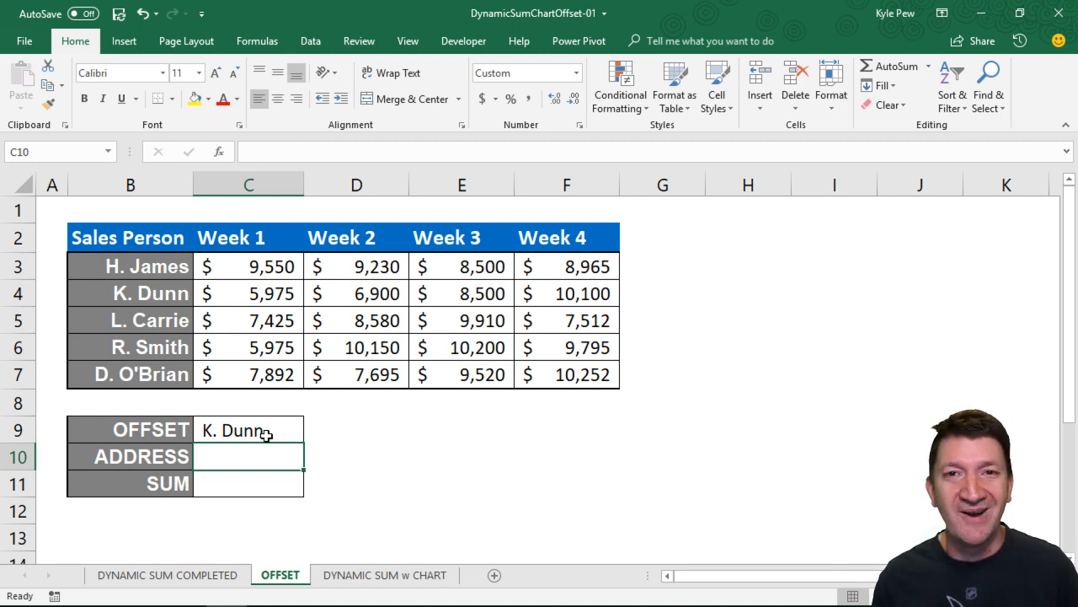
{"action": "left_click", "coordinate": [140, 293]}
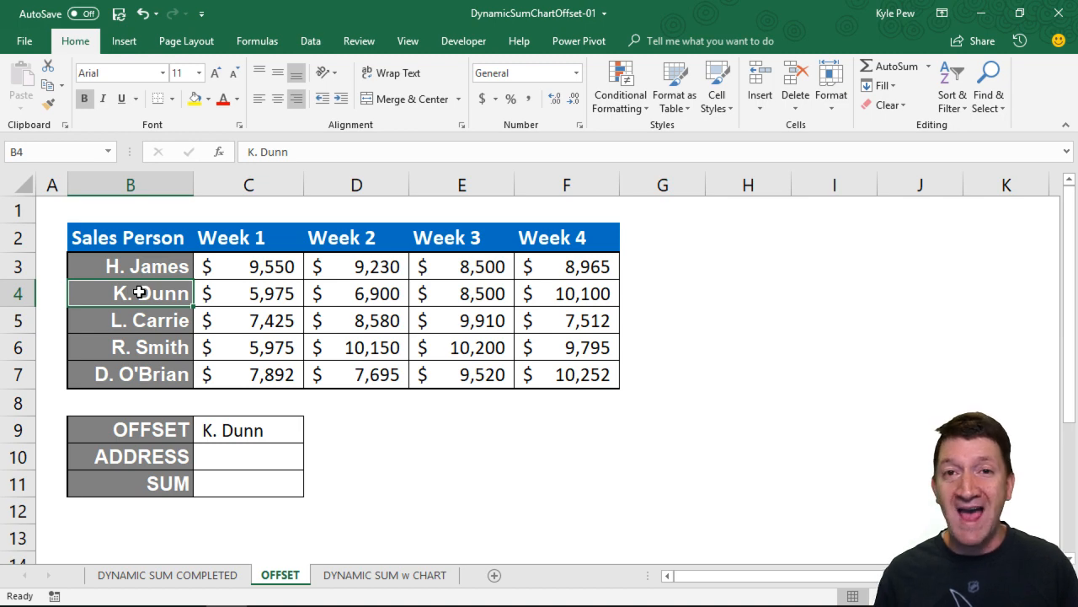
{"action": "left_click", "coordinate": [128, 240]}
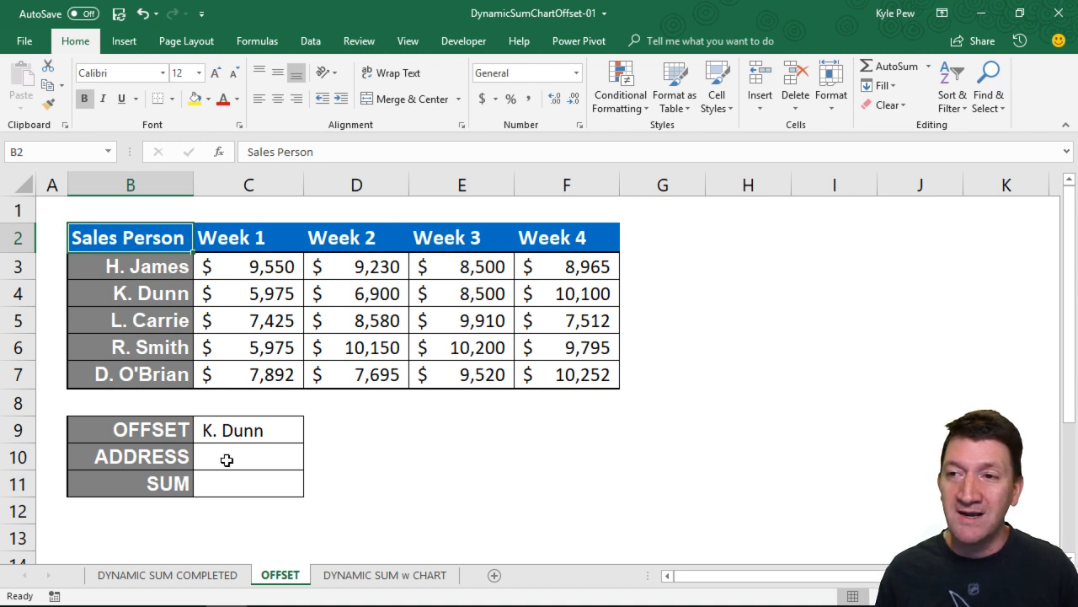
- Start a CELL formula in C10 through its function arguments and set Info_type to "Address"
{"action": "left_click", "coordinate": [252, 454]}
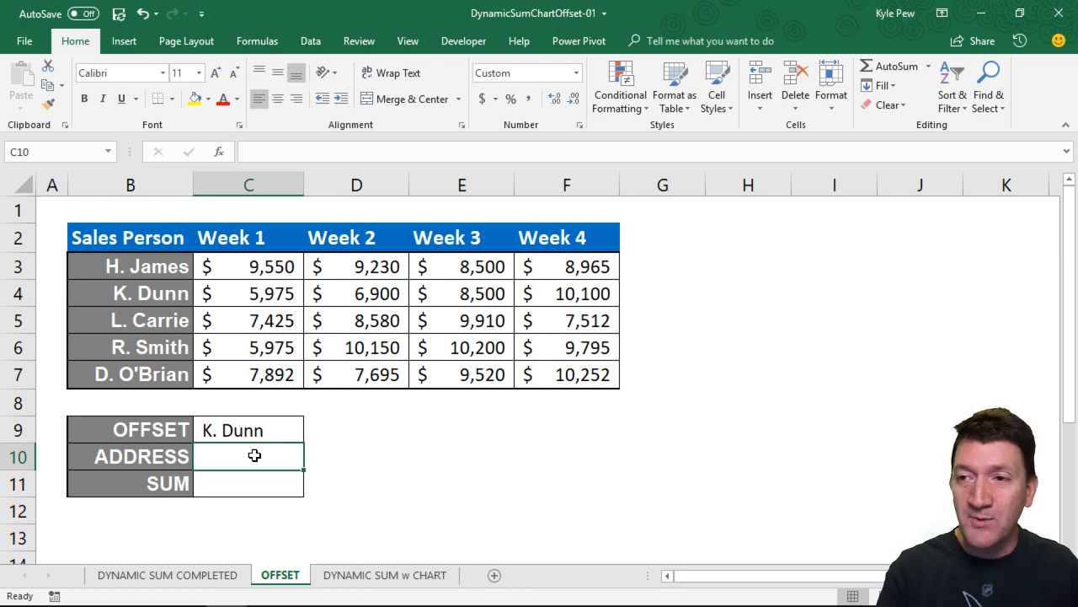
{"action": "type", "text": "=ce"}
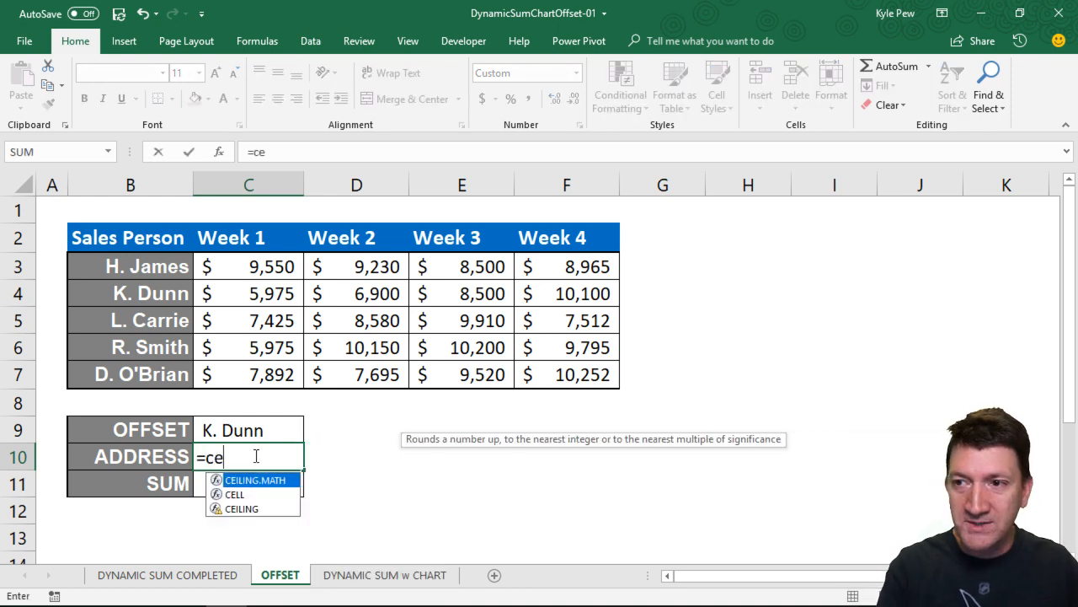
{"action": "type", "text": "ll("}
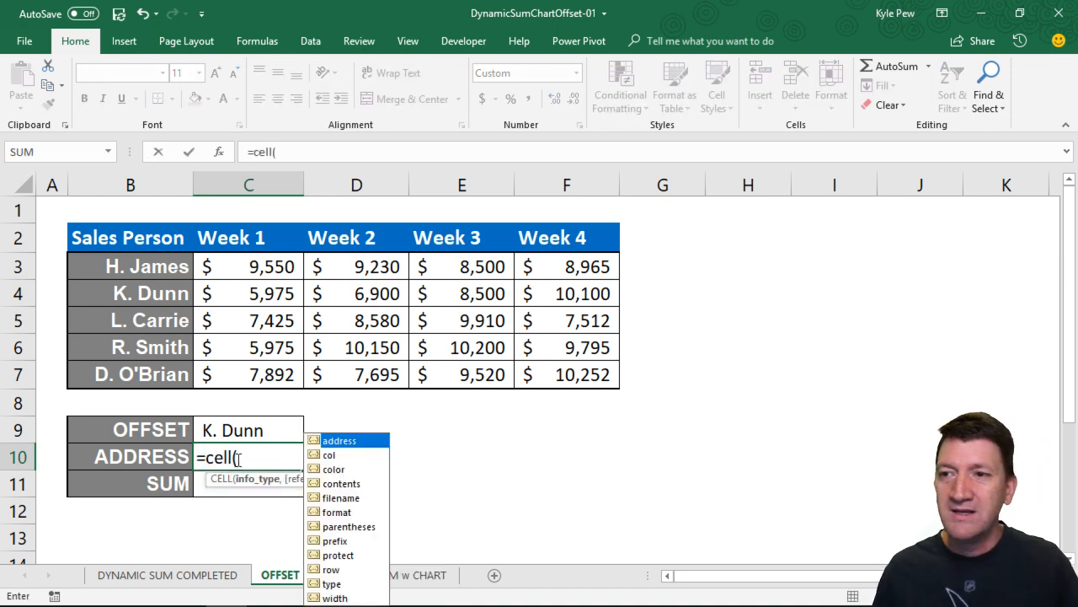
{"action": "left_click", "coordinate": [222, 153]}
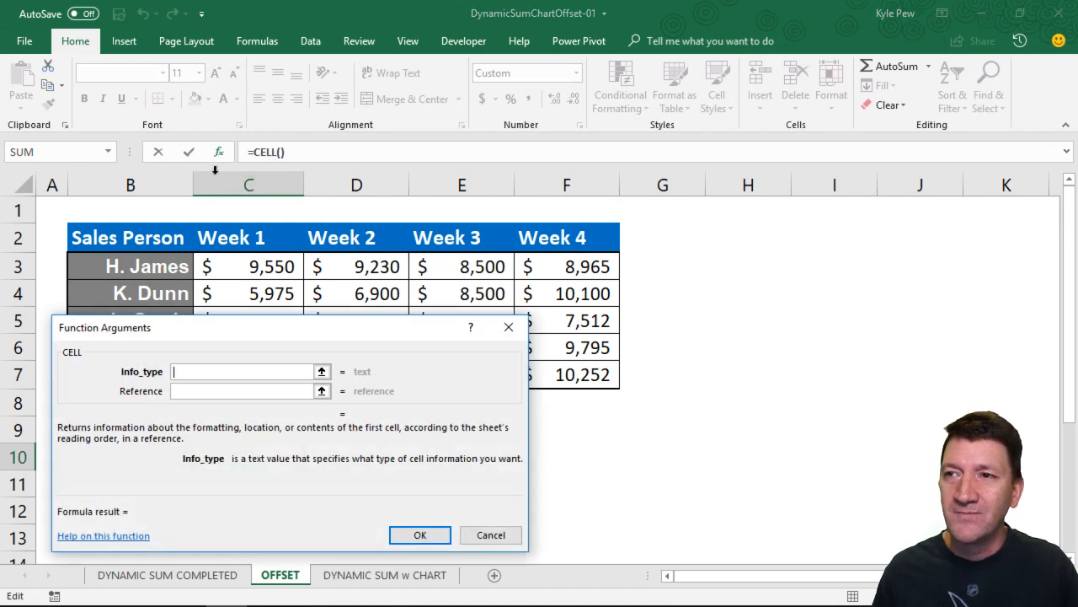
{"action": "left_click_drag", "start_coordinate": [210, 338], "coordinate": [231, 417]}
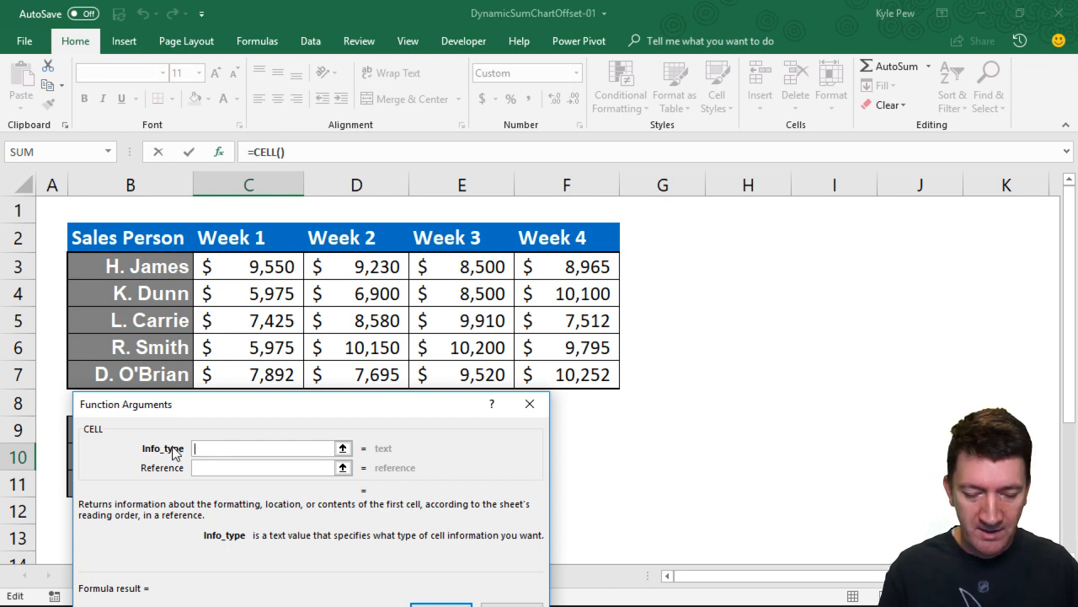
{"action": "type", "text": "\"Addre"}
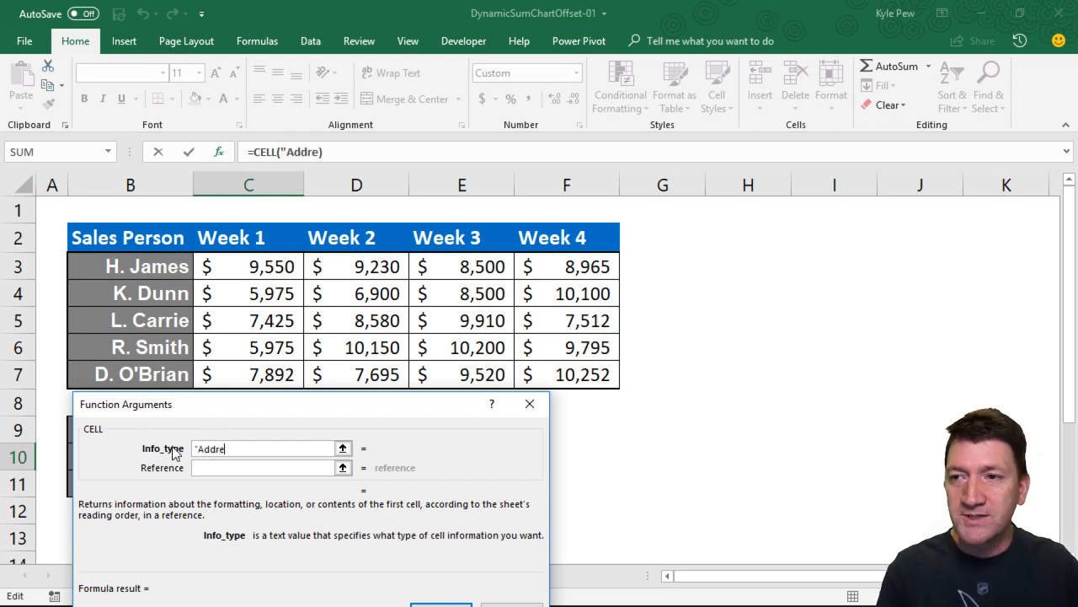
{"action": "type", "text": "ss\""}
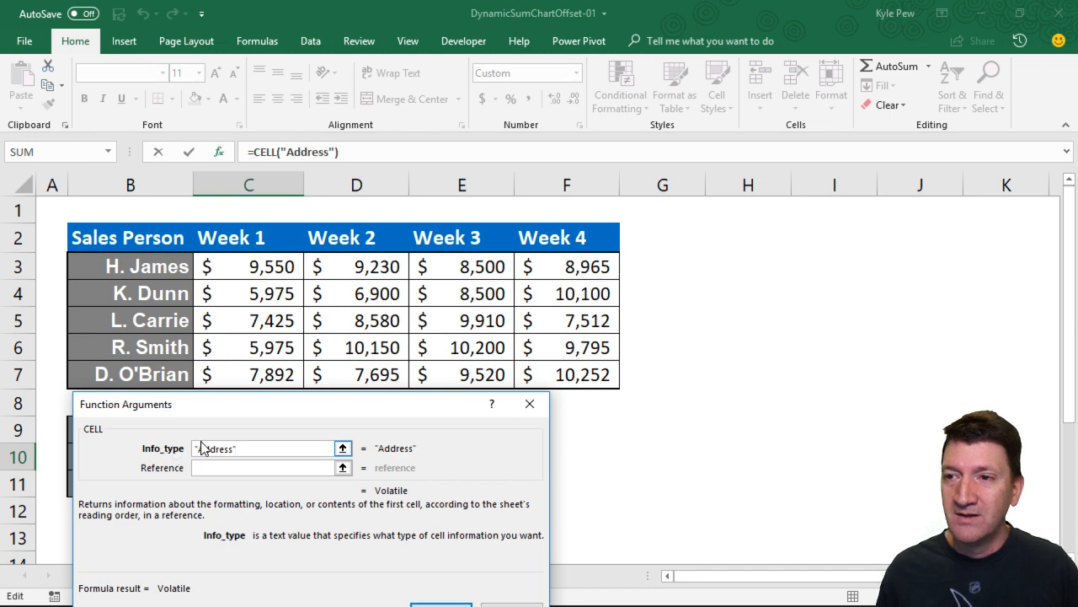
- Set the CELL function's Reference to C5 and enter the formula in C10
{"action": "left_click", "coordinate": [209, 468]}
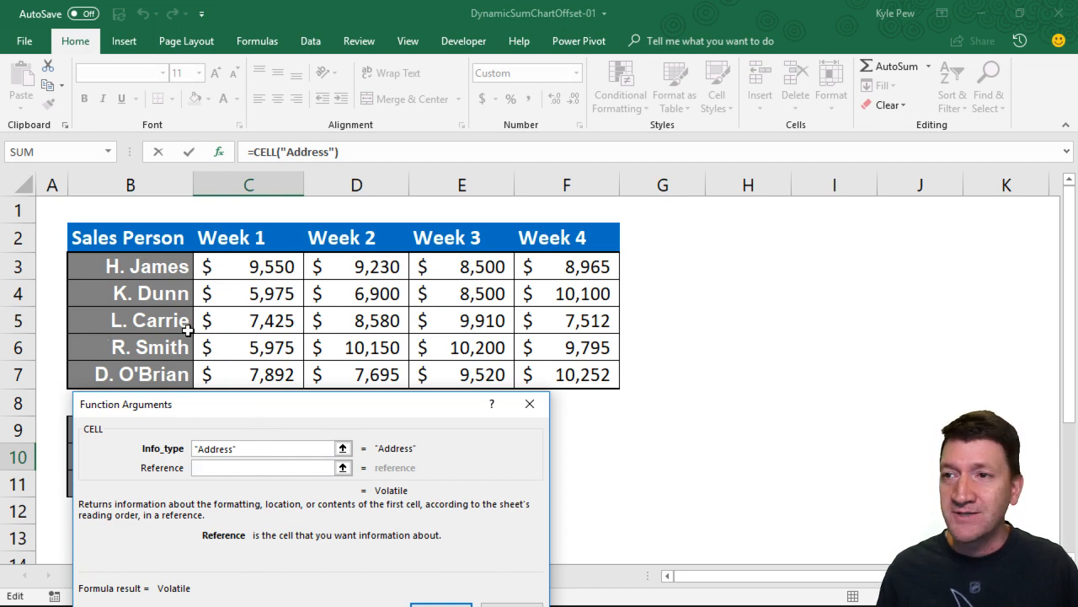
{"action": "left_click", "coordinate": [245, 321]}
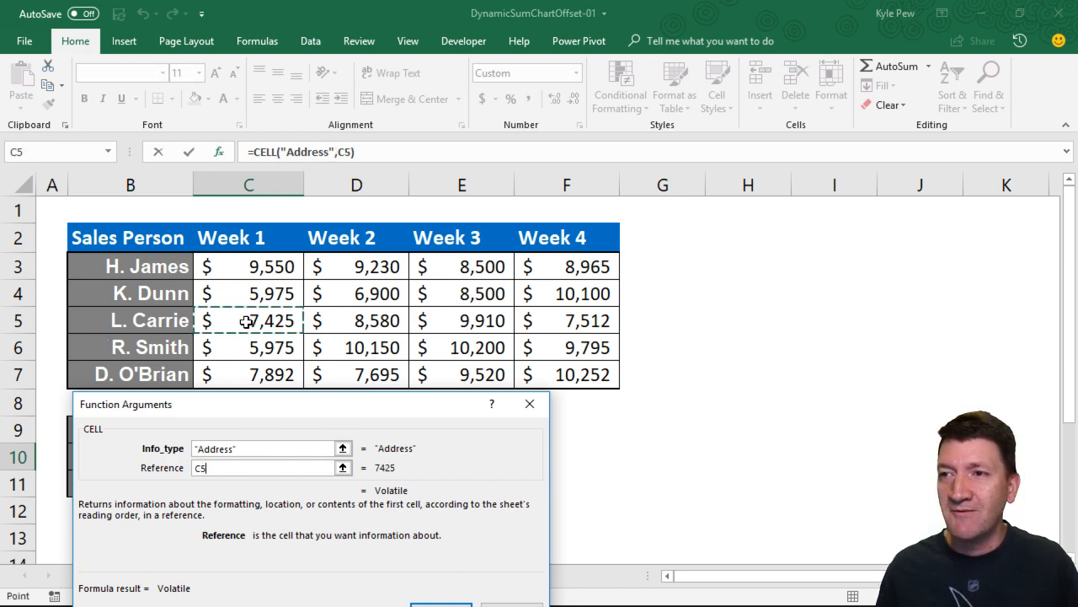
{"action": "left_click_drag", "start_coordinate": [308, 408], "coordinate": [318, 305]}
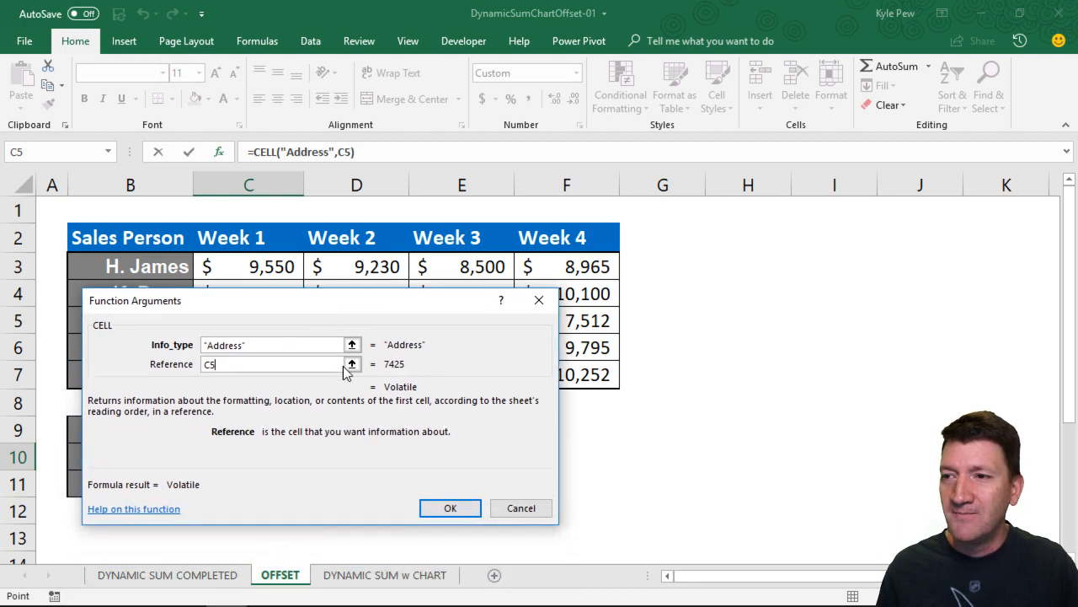
{"action": "left_click", "coordinate": [449, 508]}
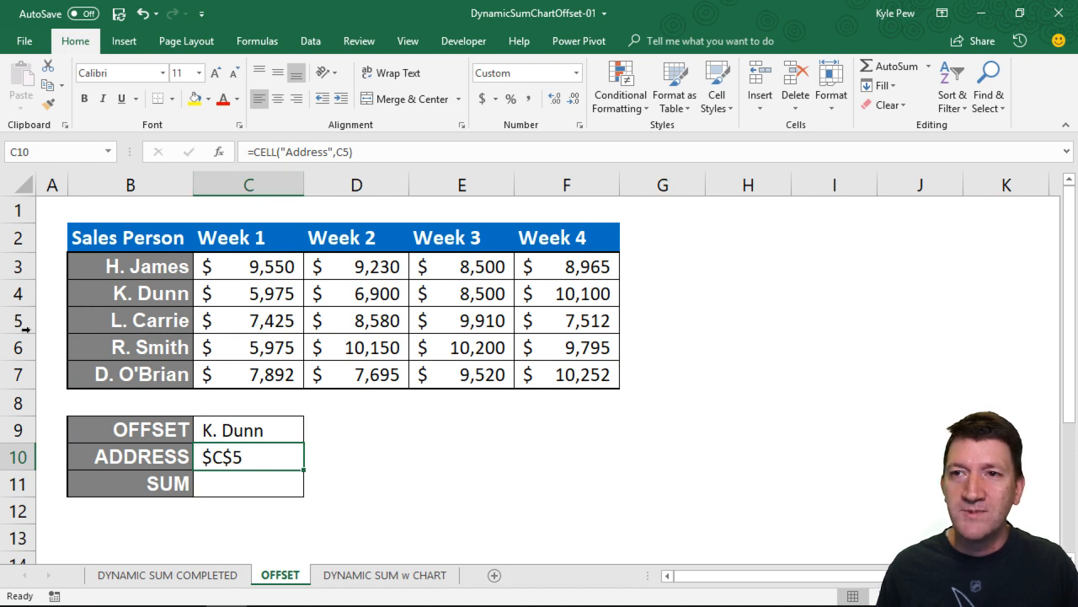
- Replace the C5 reference in C10's CELL formula with a nested OFFSET function
{"action": "double_click", "coordinate": [233, 457]}
{"action": "double_click", "coordinate": [340, 456]}
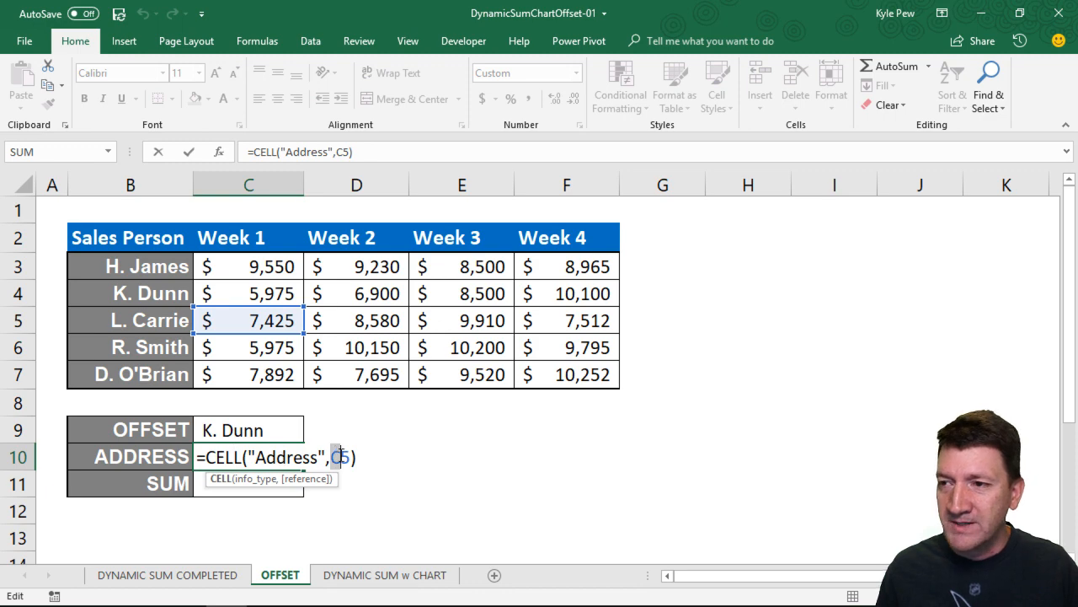
{"action": "key", "text": "BackSpace"}
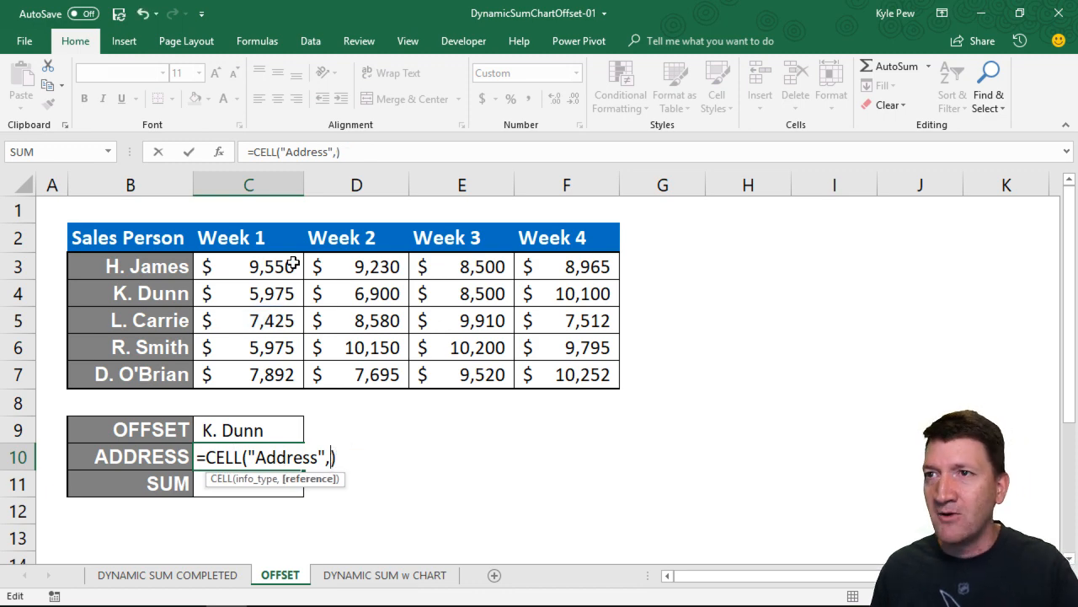
{"action": "left_click", "coordinate": [218, 152]}
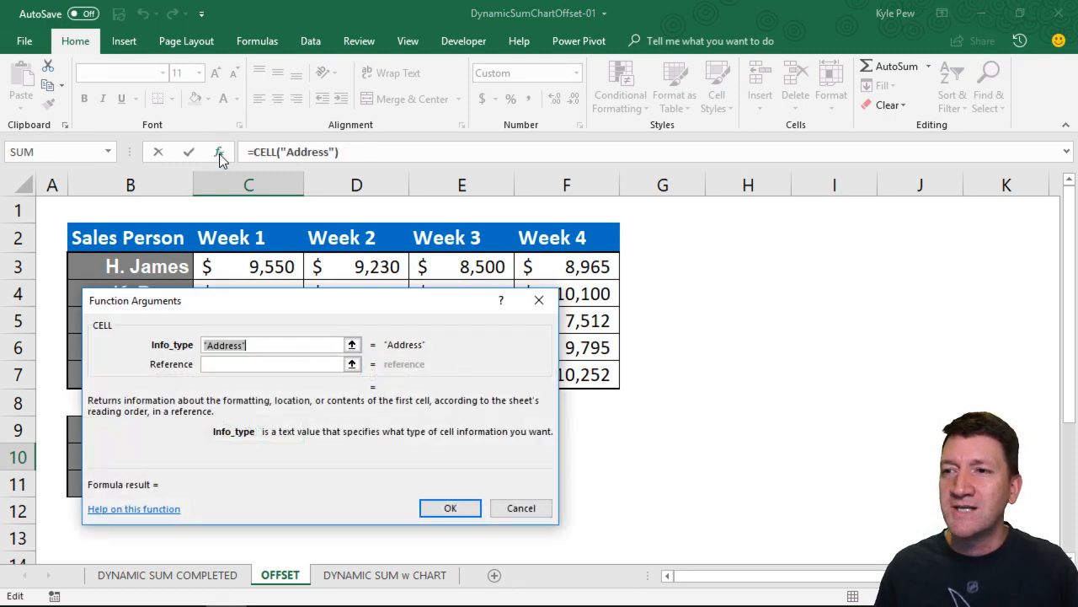
{"action": "left_click", "coordinate": [217, 364]}
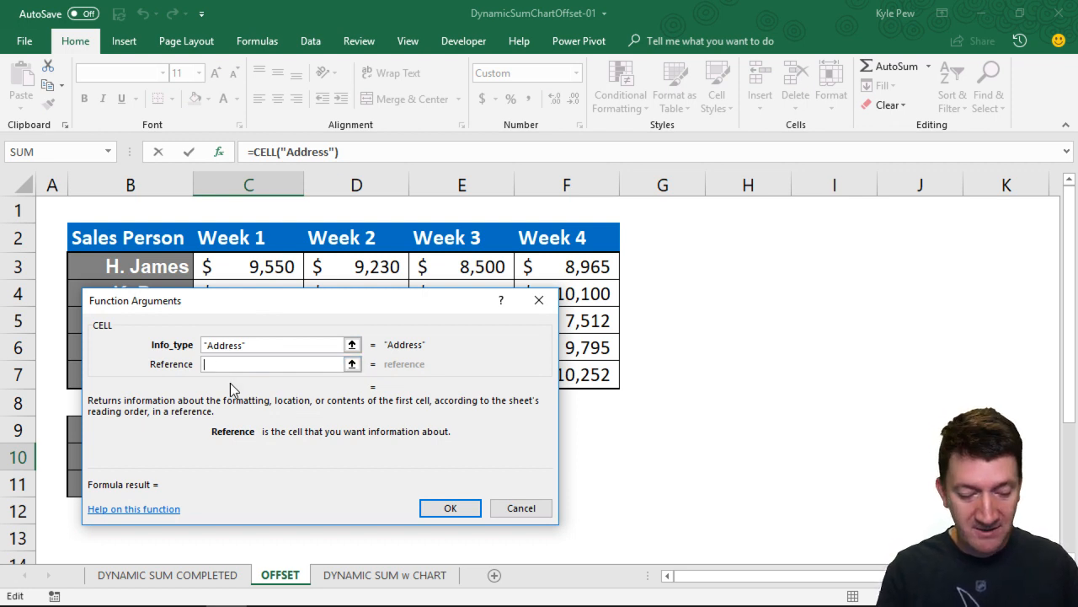
{"action": "type", "text": "offset("}
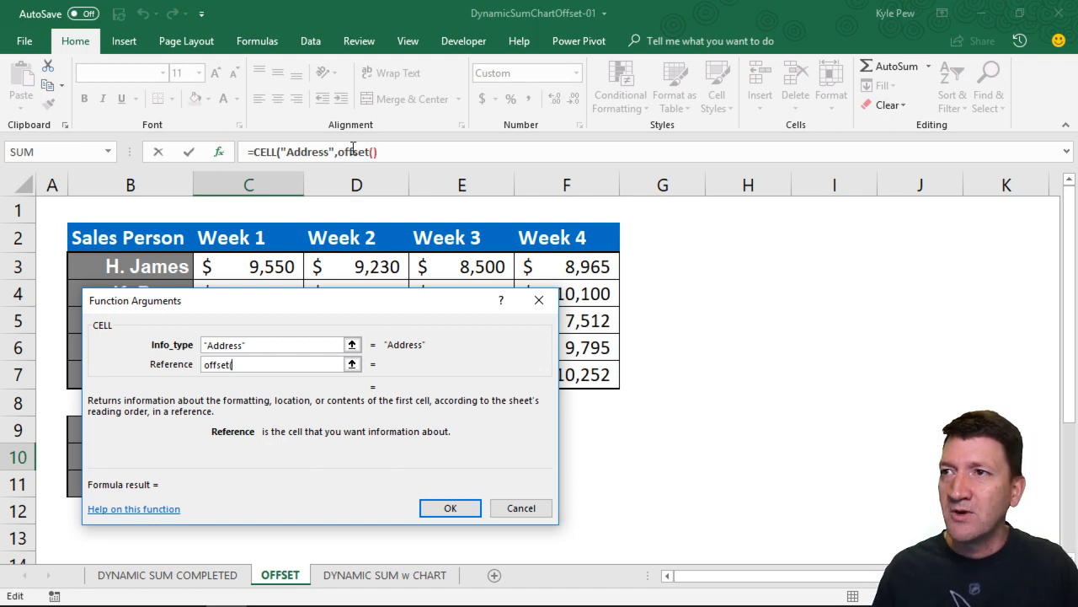
- Give the nested OFFSET reference B2, Rows 2 and Cols 4, and accept the formula as =CELL("Address",OFFSET(B2,2,4))
{"action": "left_click", "coordinate": [351, 152]}
{"action": "left_click", "coordinate": [216, 344]}
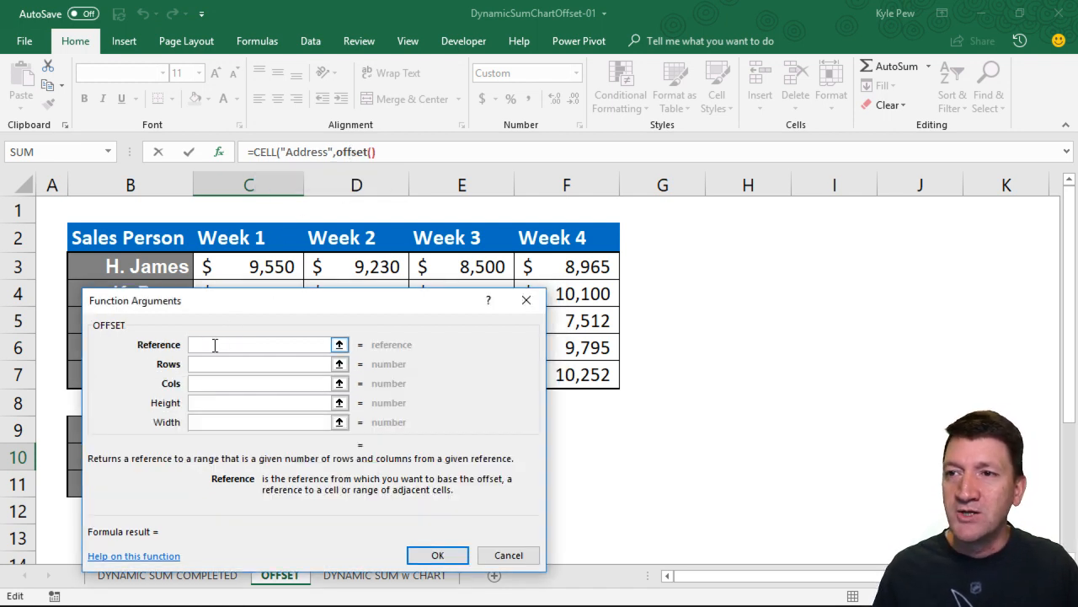
{"action": "left_click", "coordinate": [113, 239]}
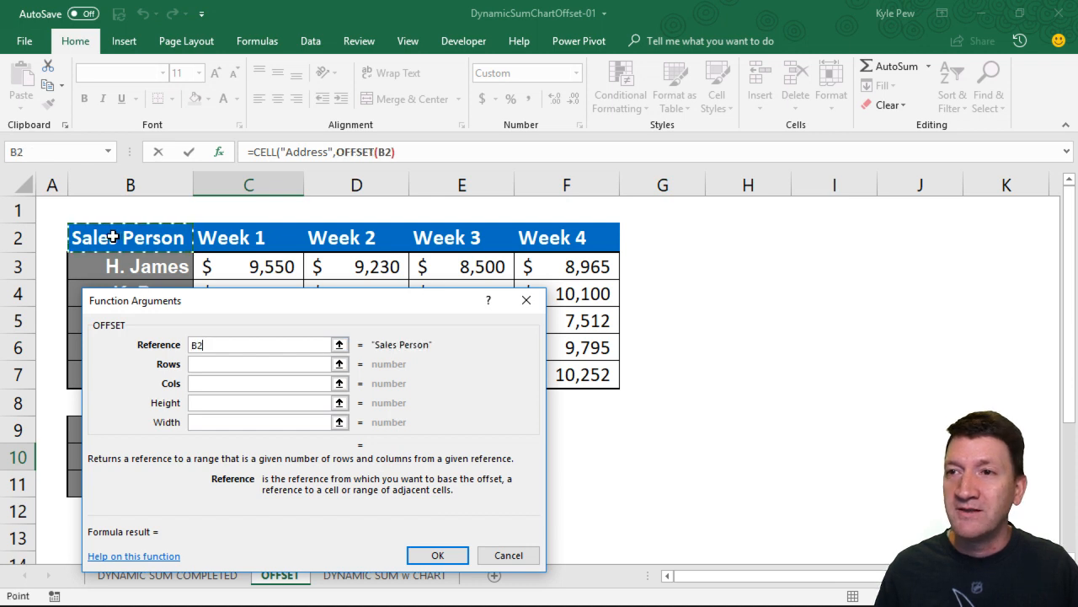
{"action": "left_click", "coordinate": [202, 363]}
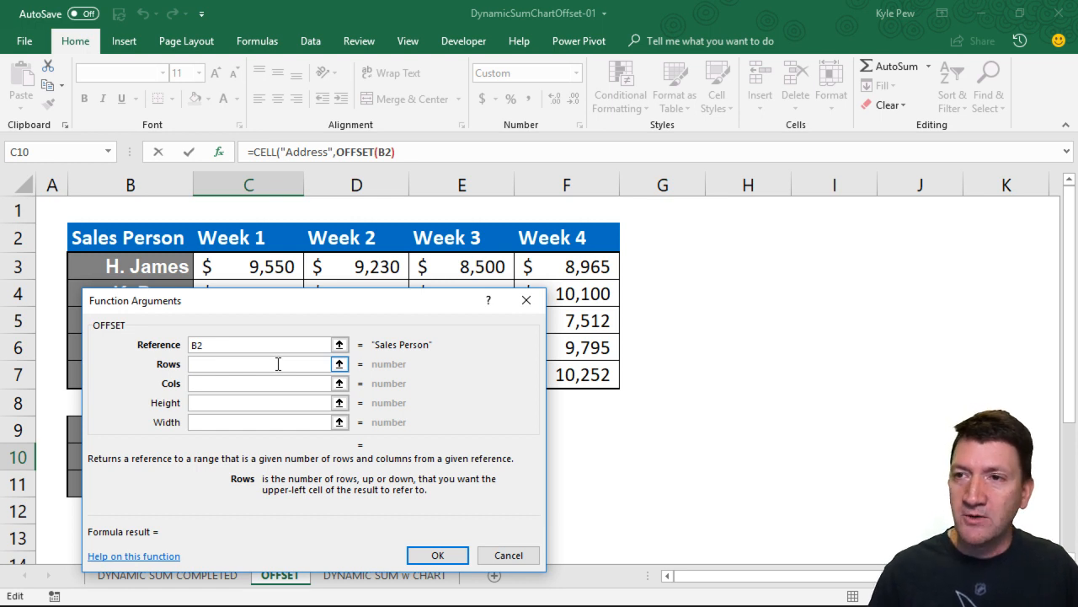
{"action": "type", "text": "2"}
{"action": "key", "text": "Tab"}
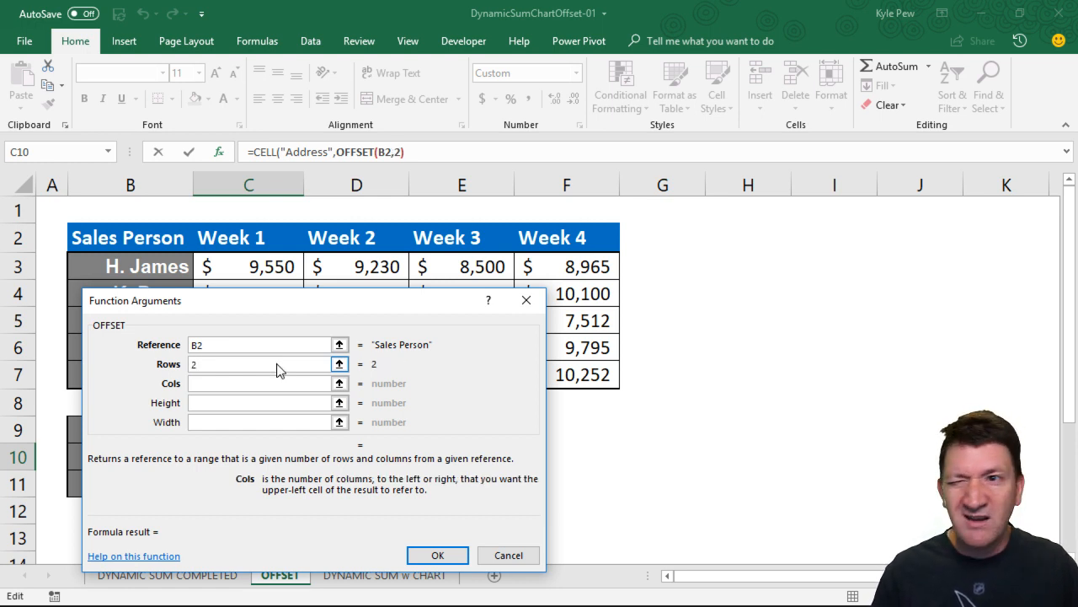
{"action": "type", "text": "4"}
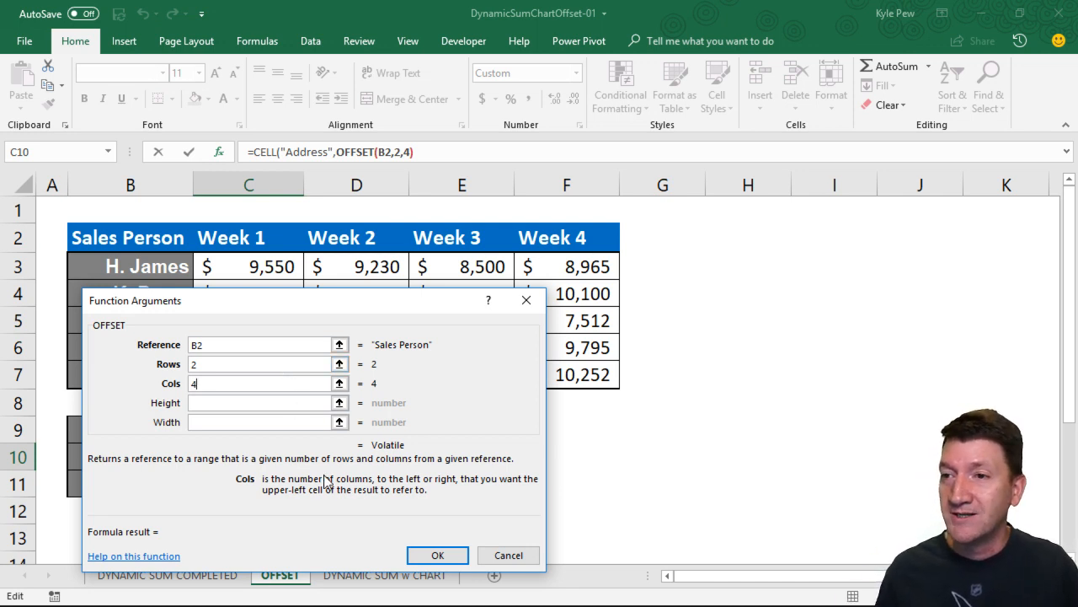
{"action": "left_click", "coordinate": [431, 554]}
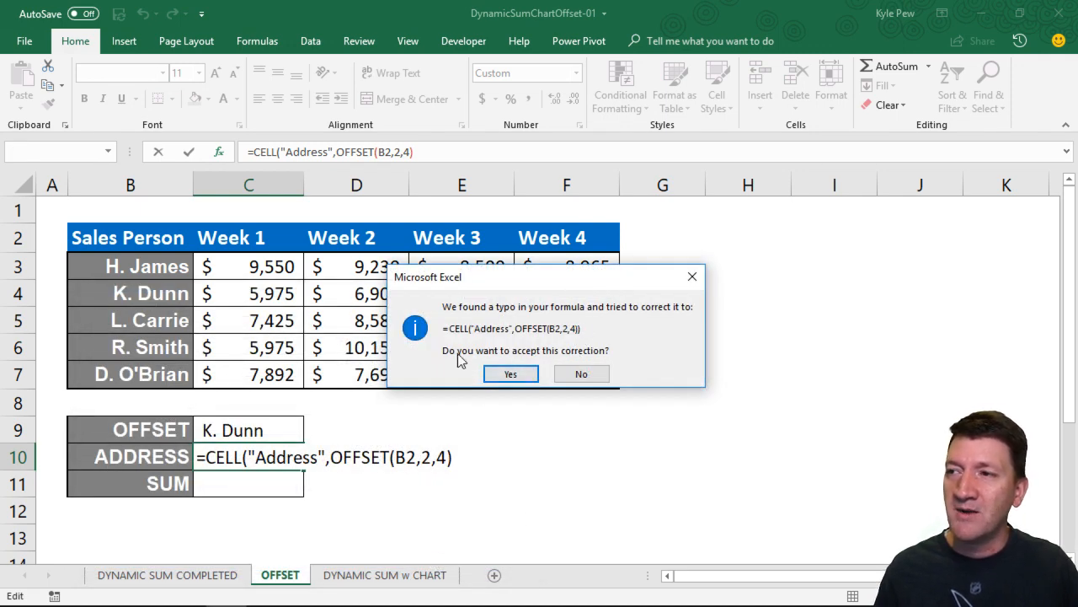
{"action": "left_click", "coordinate": [508, 374]}
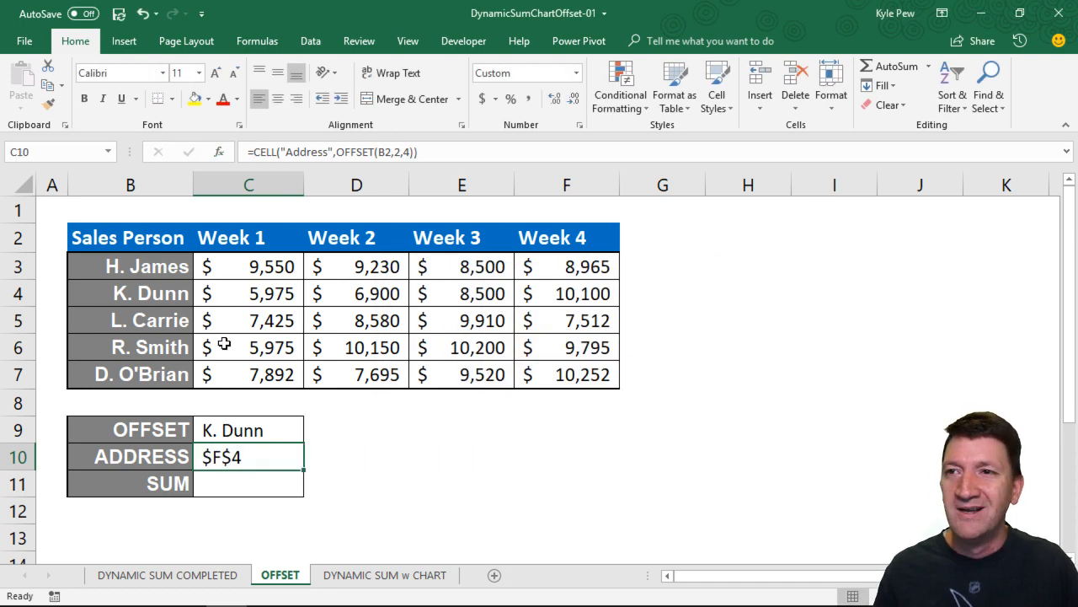
- Trace the offset on the sheet from B2 down two rows and across four columns to check the address in C10
{"action": "left_click", "coordinate": [145, 243]}
{"action": "left_click", "coordinate": [145, 268]}
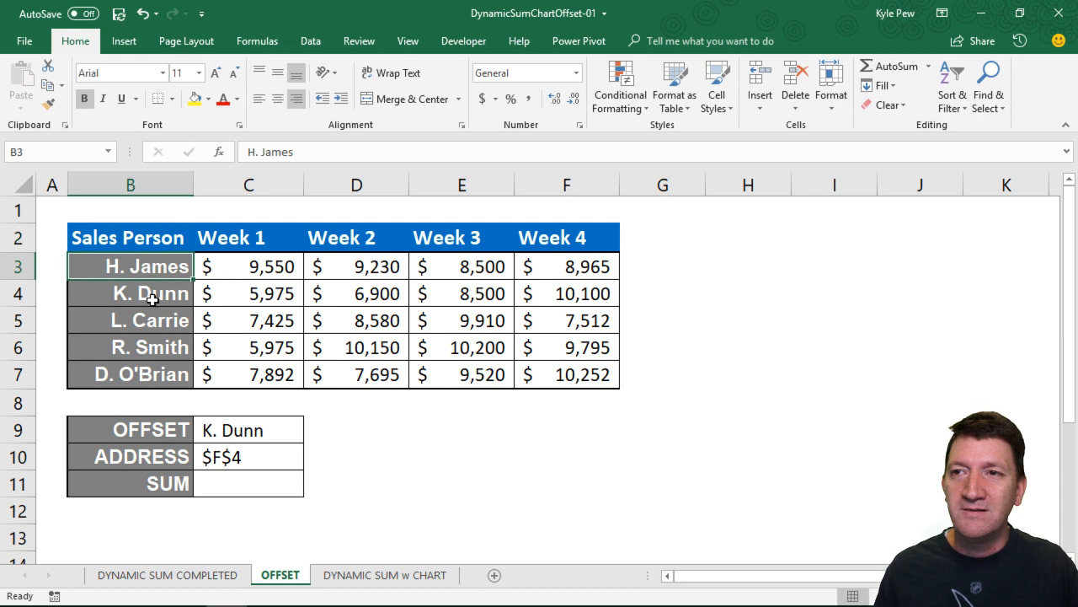
{"action": "left_click", "coordinate": [151, 299]}
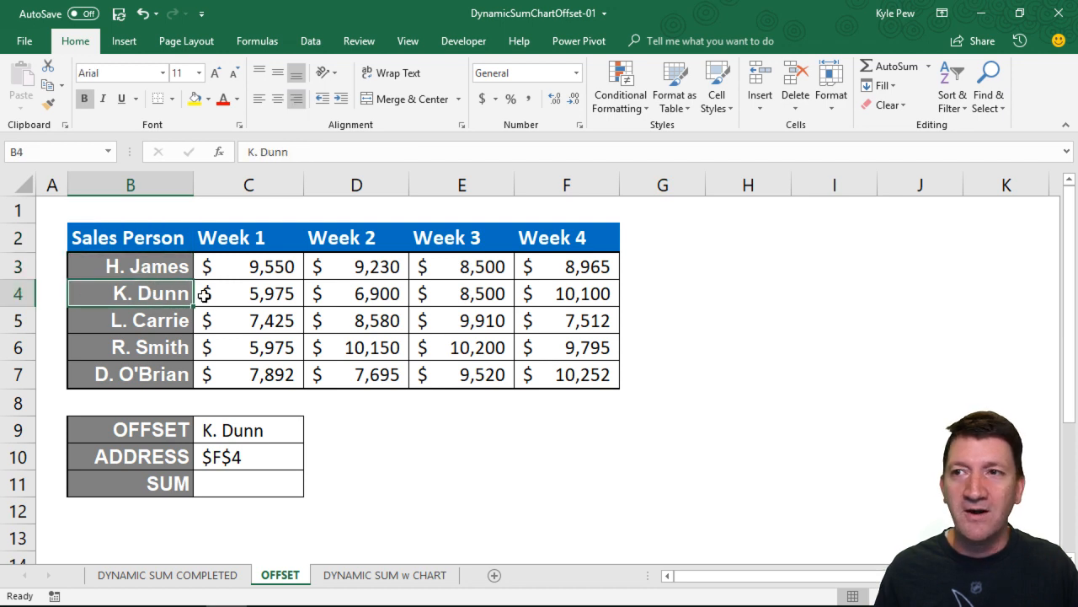
{"action": "left_click", "coordinate": [255, 295]}
{"action": "left_click", "coordinate": [364, 295]}
{"action": "left_click", "coordinate": [484, 295]}
{"action": "left_click", "coordinate": [563, 292]}
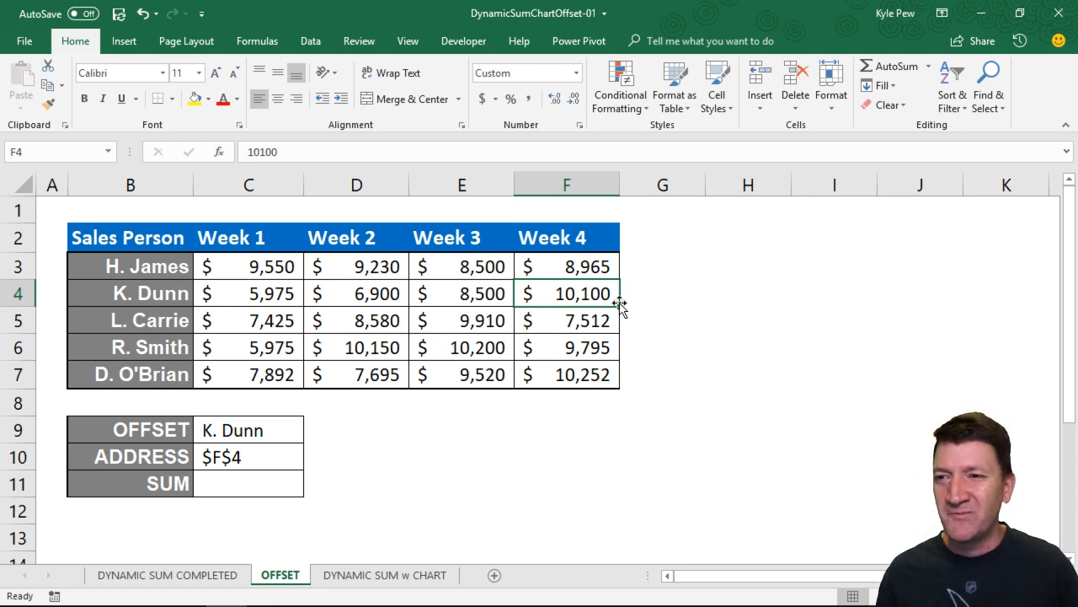
- Start a SUM formula in C11 with a nested OFFSET and open the OFFSET arguments clear of the sales table
{"action": "left_click", "coordinate": [210, 483]}
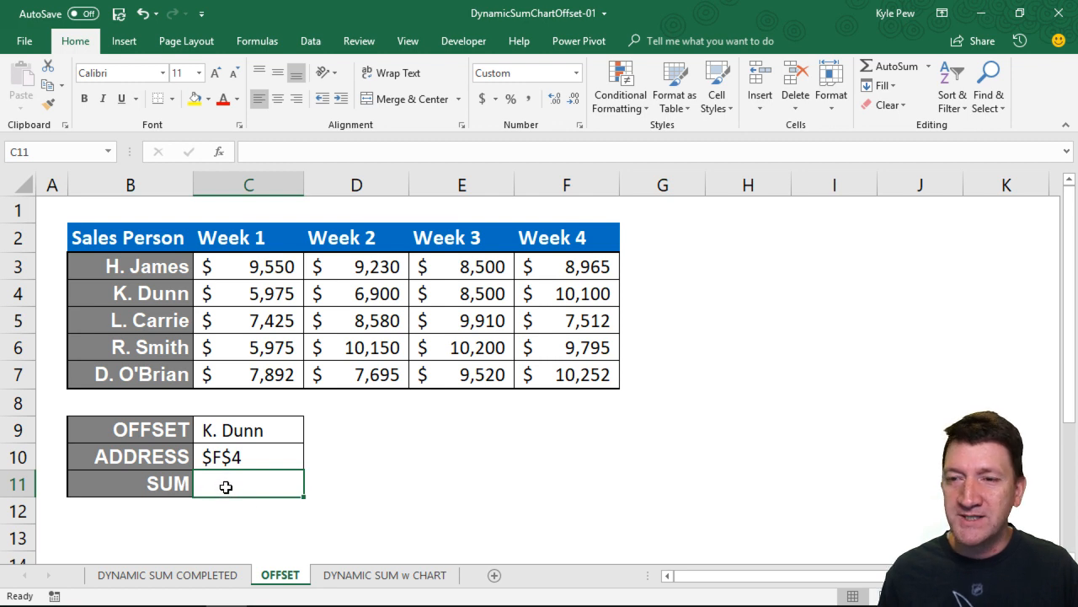
{"action": "type", "text": "=sum("}
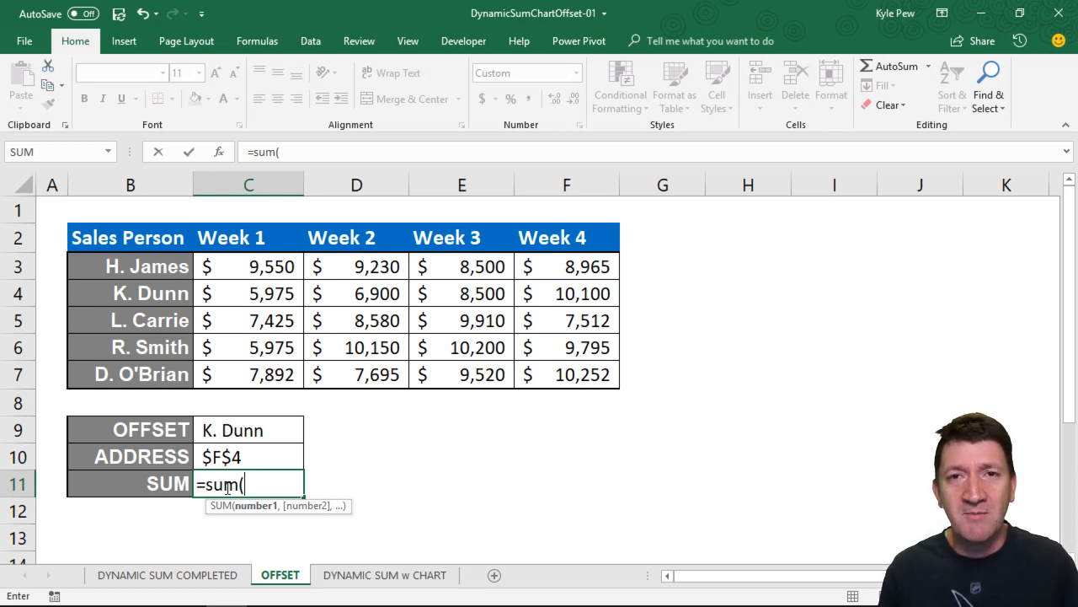
{"action": "type", "text": "o"}
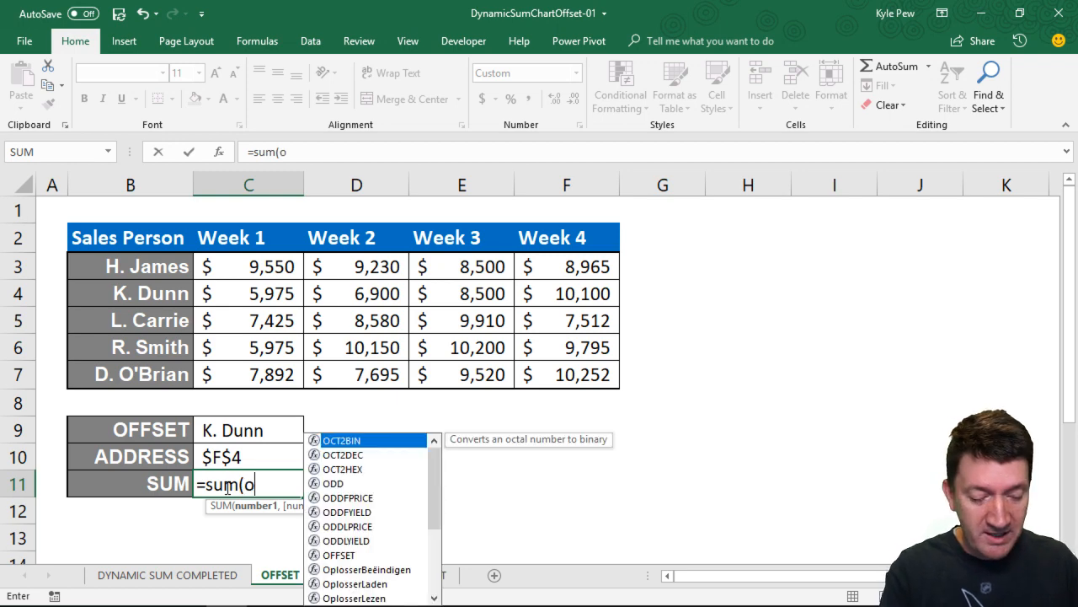
{"action": "type", "text": "ffset("}
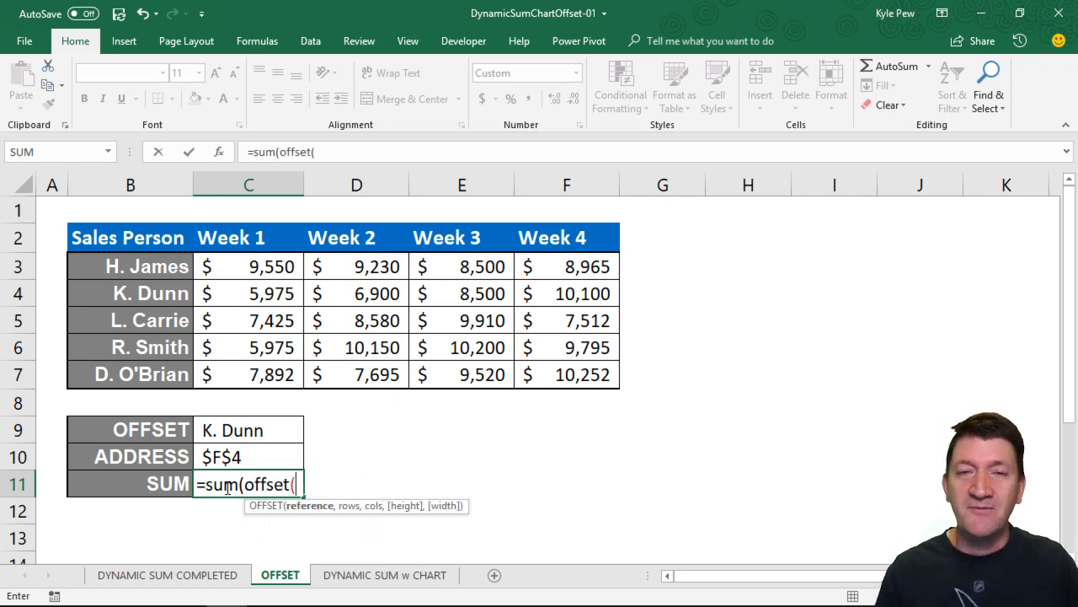
{"action": "left_click", "coordinate": [219, 153]}
{"action": "left_click_drag", "start_coordinate": [228, 306], "coordinate": [210, 429]}
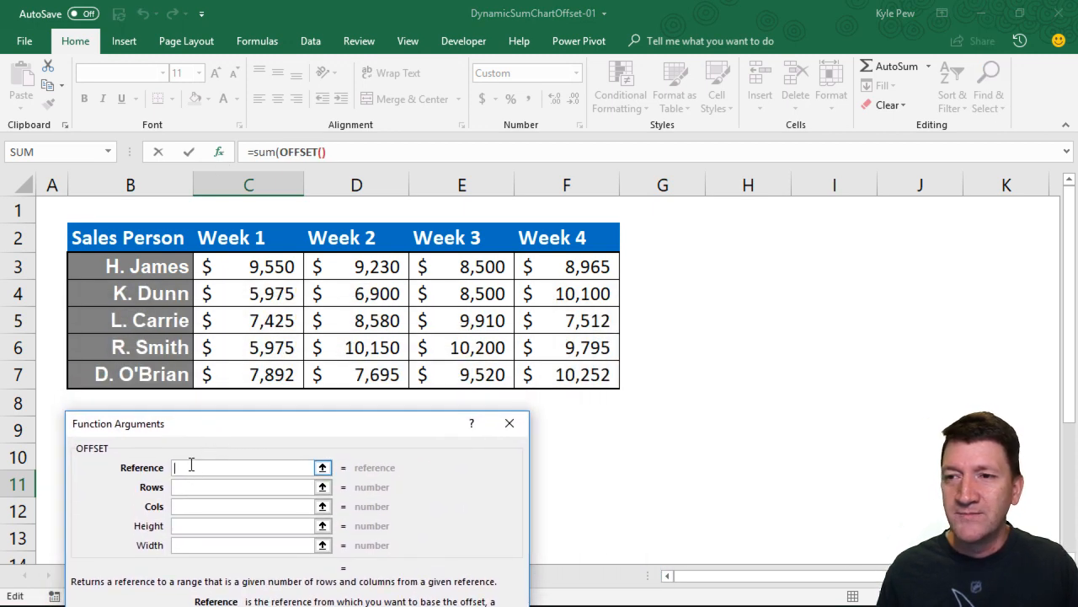
- Set the nested OFFSET arguments in C11's SUM formula to Reference B2, Rows 1 and Cols 2
{"action": "left_click", "coordinate": [143, 229]}
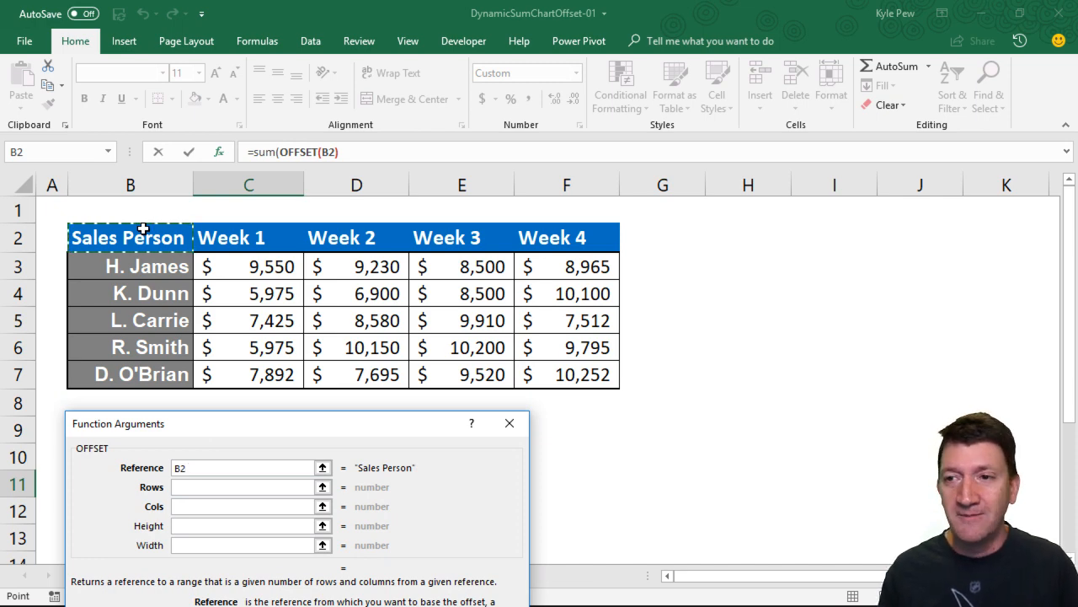
{"action": "left_click", "coordinate": [181, 486]}
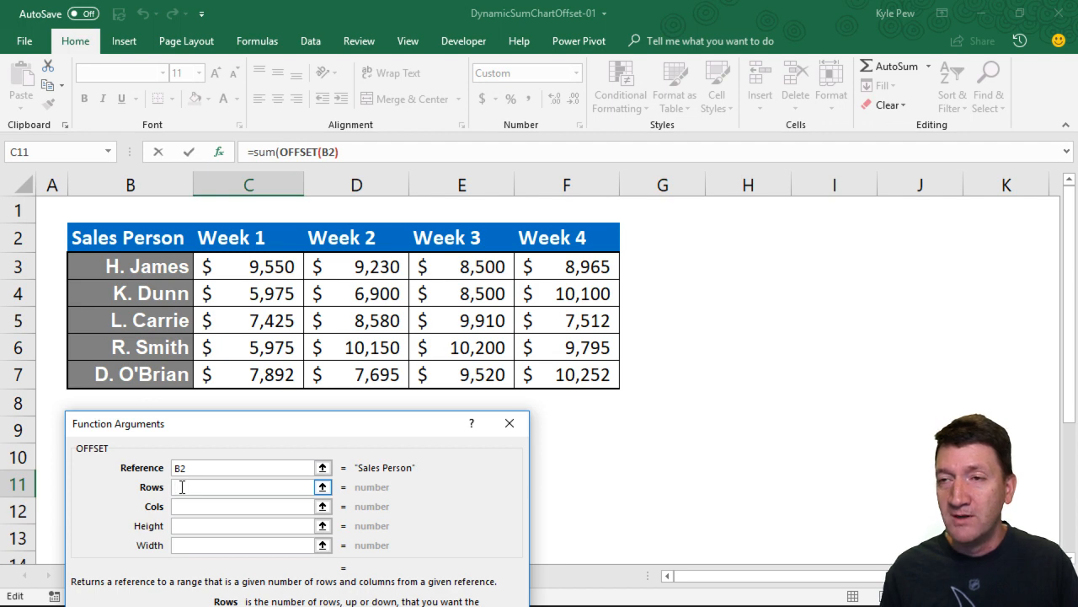
{"action": "mouse_move", "coordinate": [192, 427]}
{"action": "left_mouse_down"}
{"action": "mouse_move", "coordinate": [192, 536]}
{"action": "mouse_move", "coordinate": [178, 433]}
{"action": "left_mouse_up"}
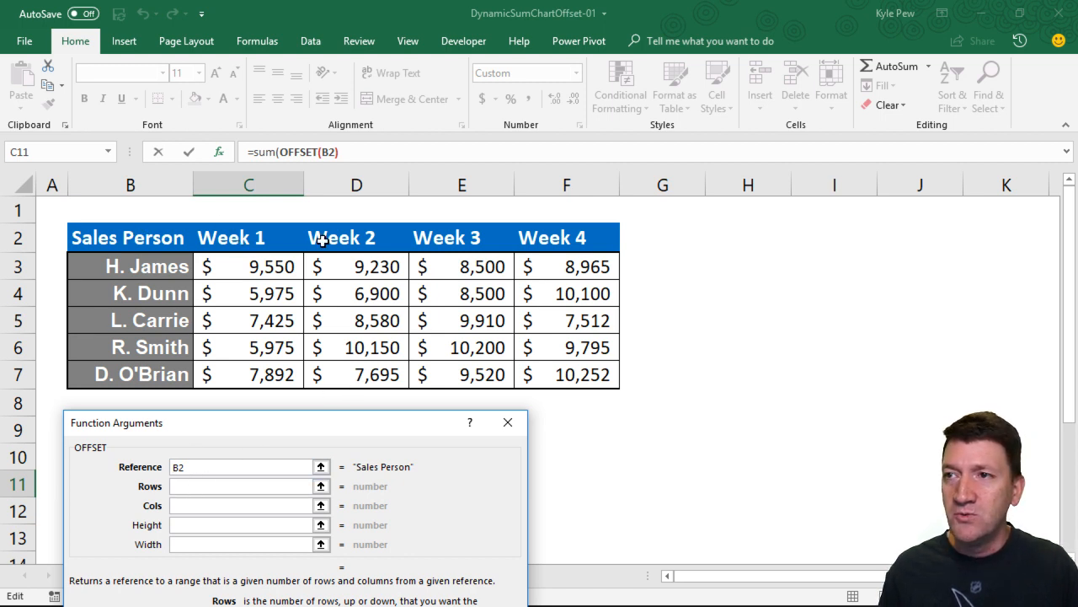
{"action": "left_click", "coordinate": [194, 506]}
{"action": "type", "text": "2"}
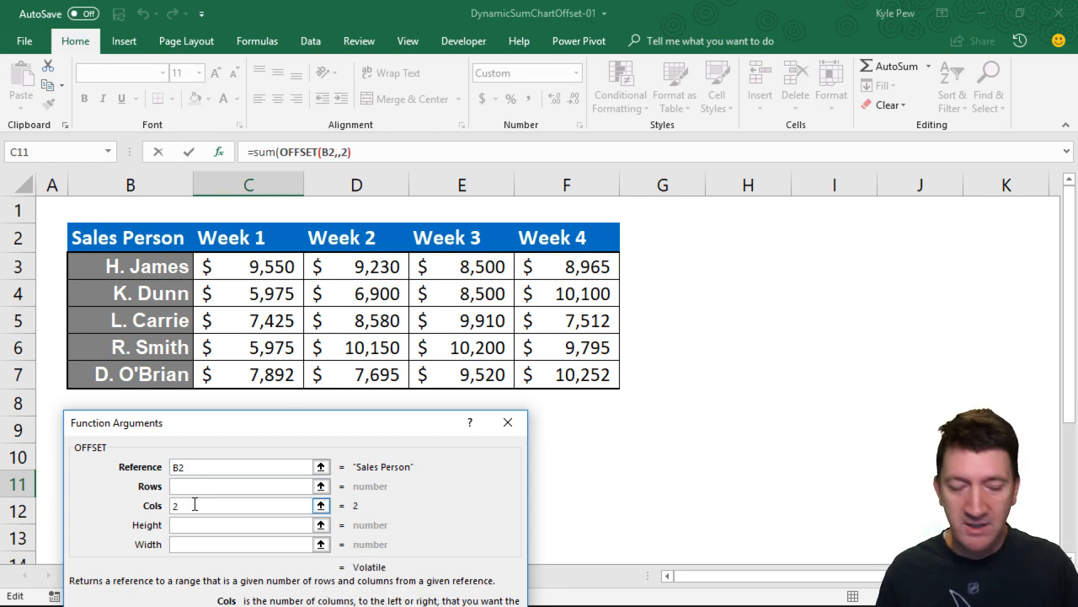
{"action": "left_click", "coordinate": [202, 486]}
{"action": "type", "text": "1"}
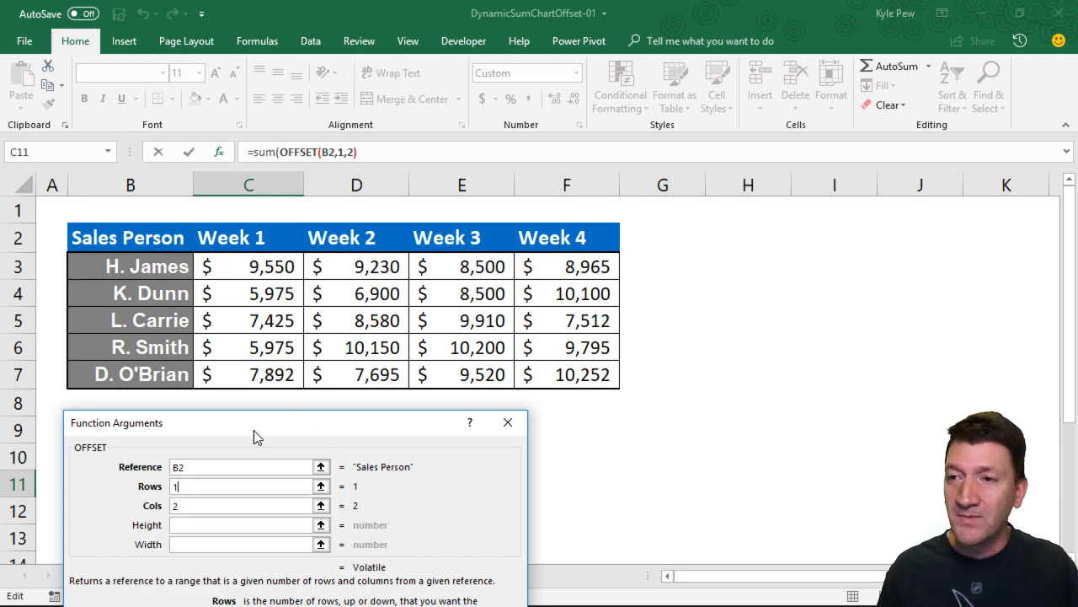
- Set the OFFSET Height to 5, leave Width empty, and accept the corrected formula =SUM(OFFSET(B2,1,2,5))
{"action": "left_click_drag", "start_coordinate": [242, 427], "coordinate": [241, 398]}
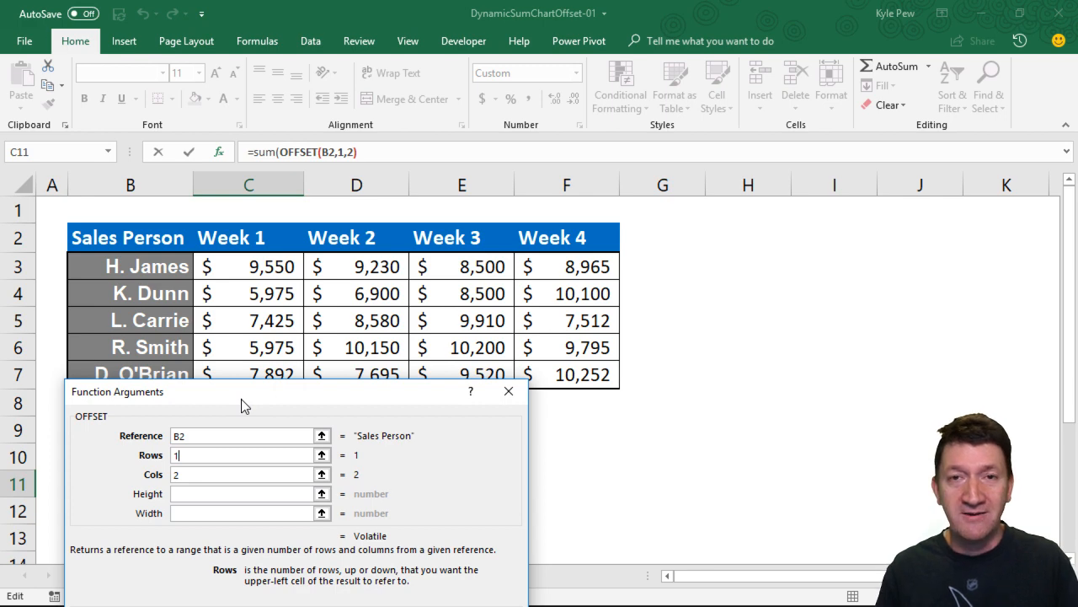
{"action": "key", "text": "ctrl+2"}
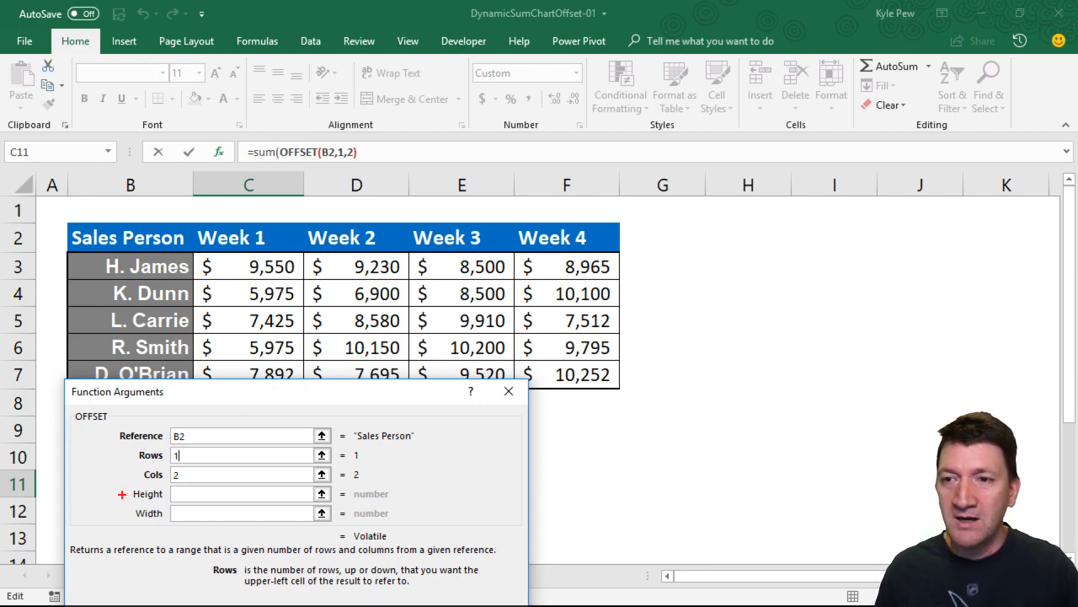
{"action": "mouse_move", "coordinate": [123, 494]}
{"action": "left_mouse_down"}
{"action": "mouse_move", "coordinate": [100, 493]}
{"action": "mouse_move", "coordinate": [84, 514]}
{"action": "left_mouse_up"}
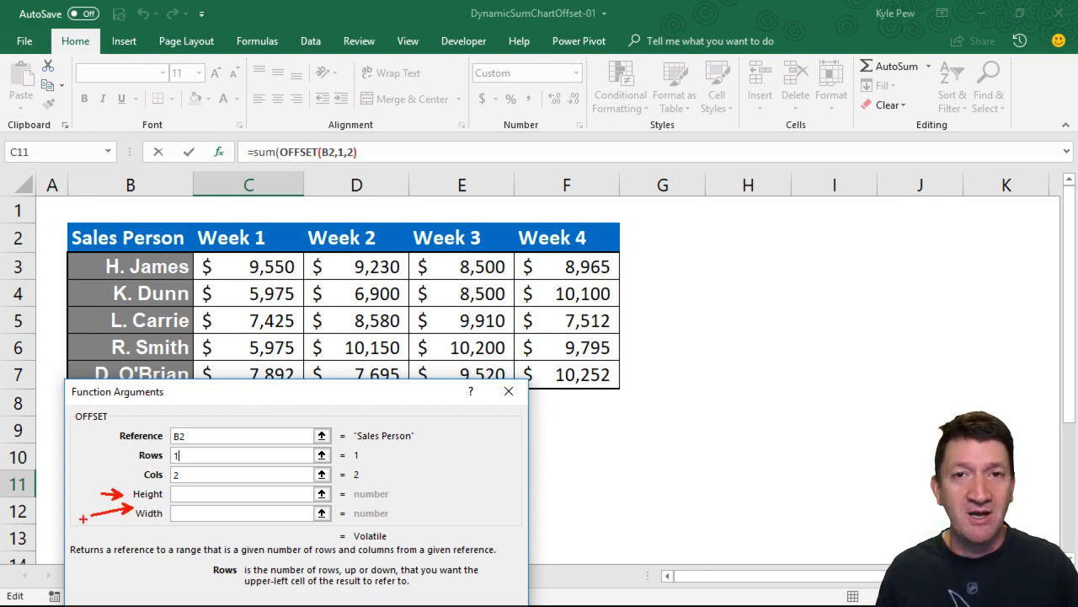
{"action": "key", "text": "Escape"}
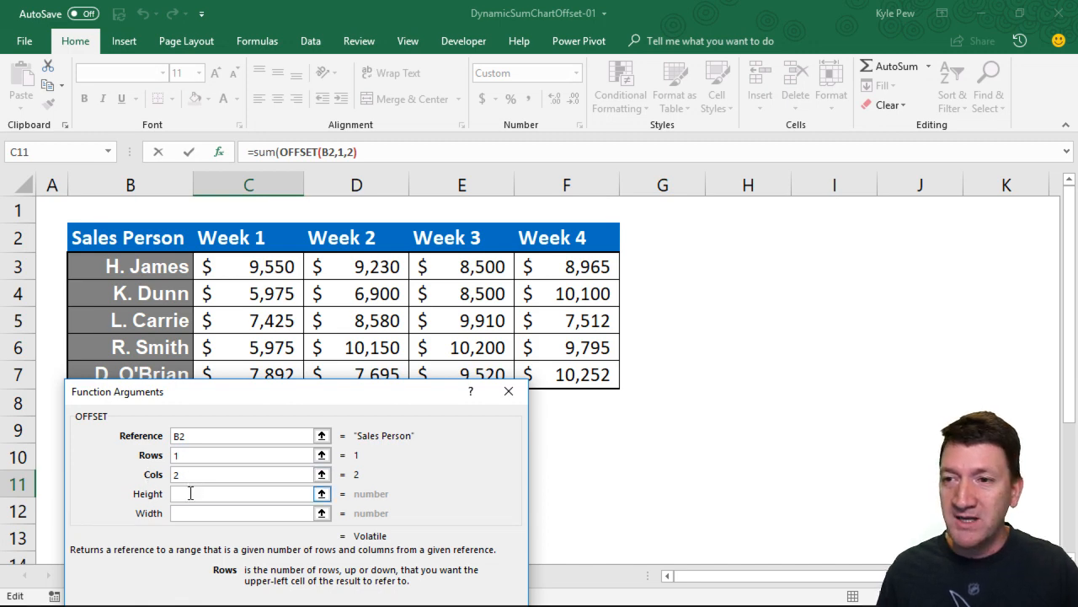
{"action": "left_click", "coordinate": [190, 493]}
{"action": "left_click_drag", "start_coordinate": [300, 392], "coordinate": [296, 419]}
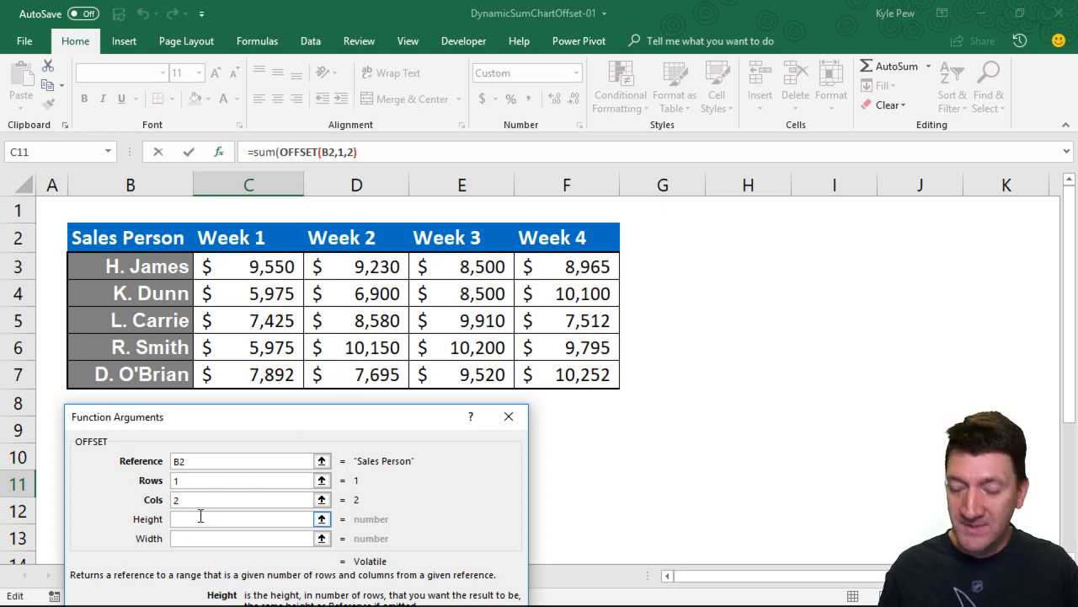
{"action": "type", "text": "5"}
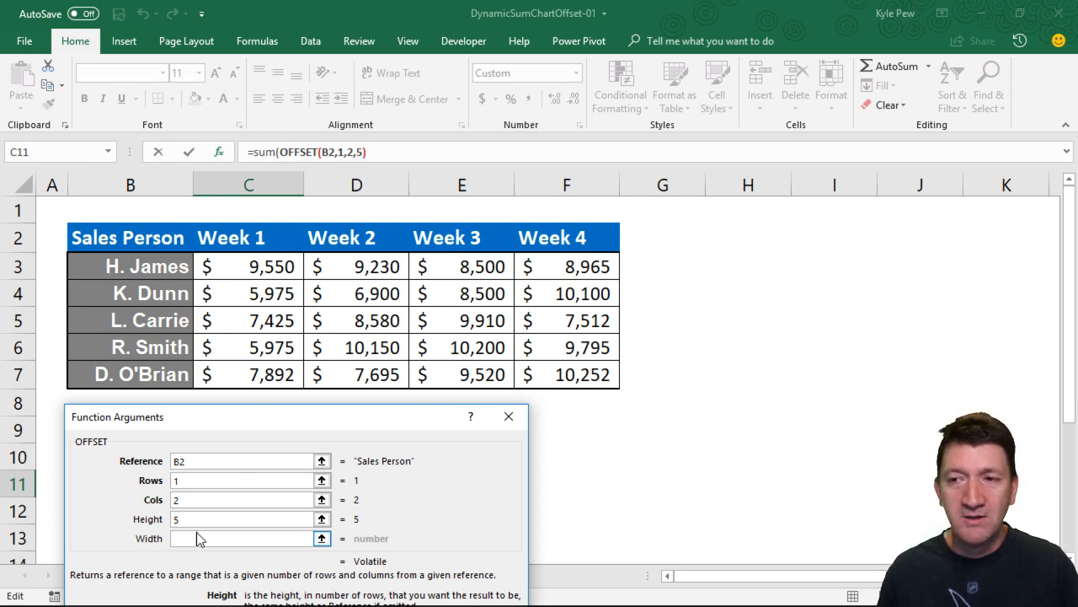
{"action": "left_click_drag", "start_coordinate": [234, 414], "coordinate": [226, 329]}
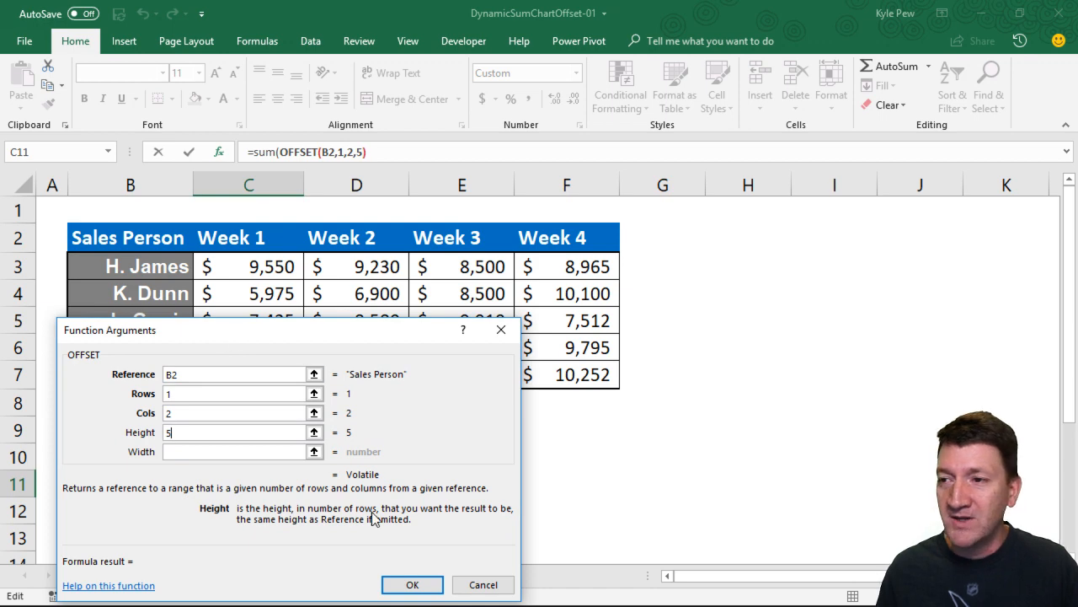
{"action": "left_click", "coordinate": [403, 585]}
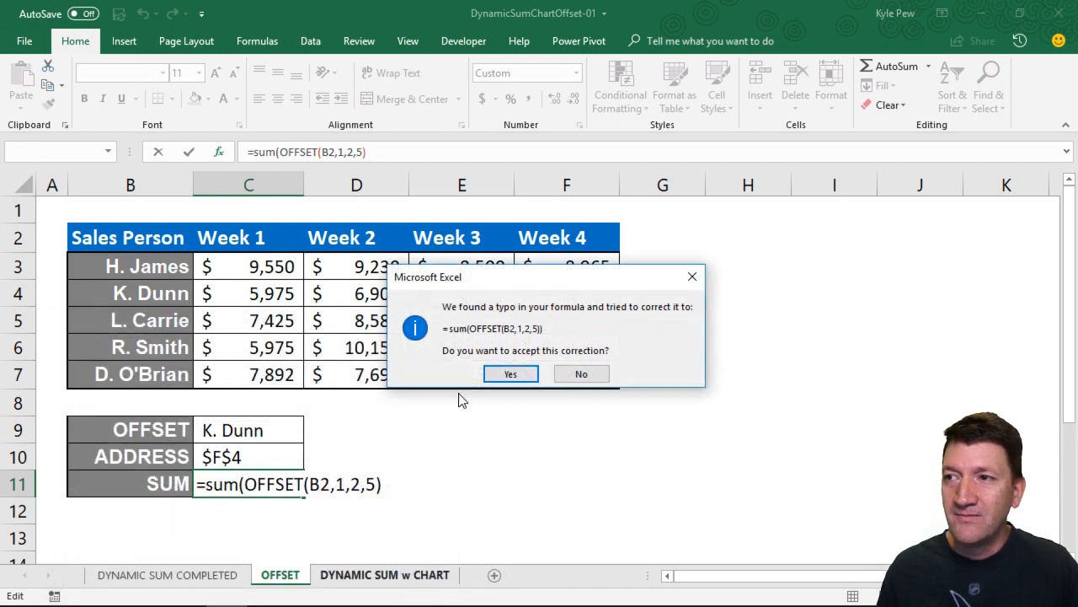
{"action": "left_click_drag", "start_coordinate": [482, 283], "coordinate": [322, 266]}
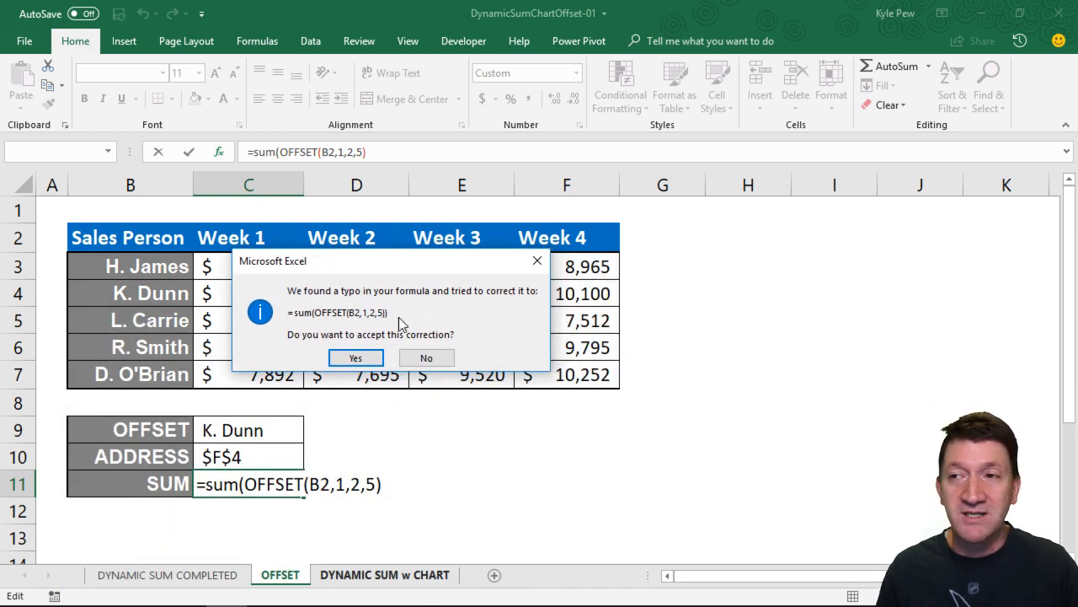
{"action": "left_click", "coordinate": [356, 358]}
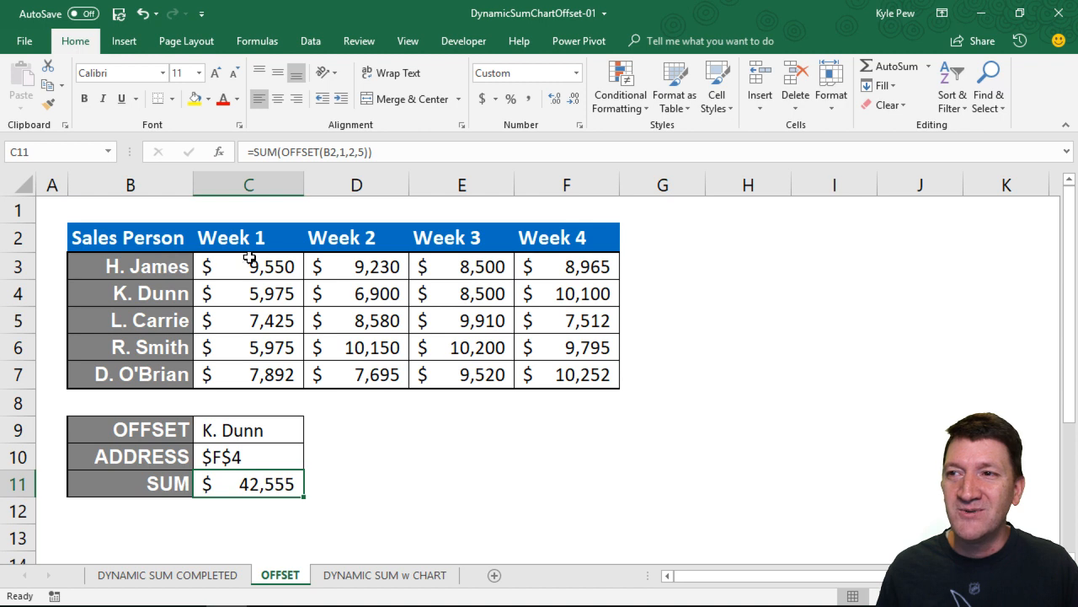
- Select the Week 2 sales in D3:D7 to check their sum against the result in C11
{"action": "left_click_drag", "start_coordinate": [353, 267], "coordinate": [351, 377]}
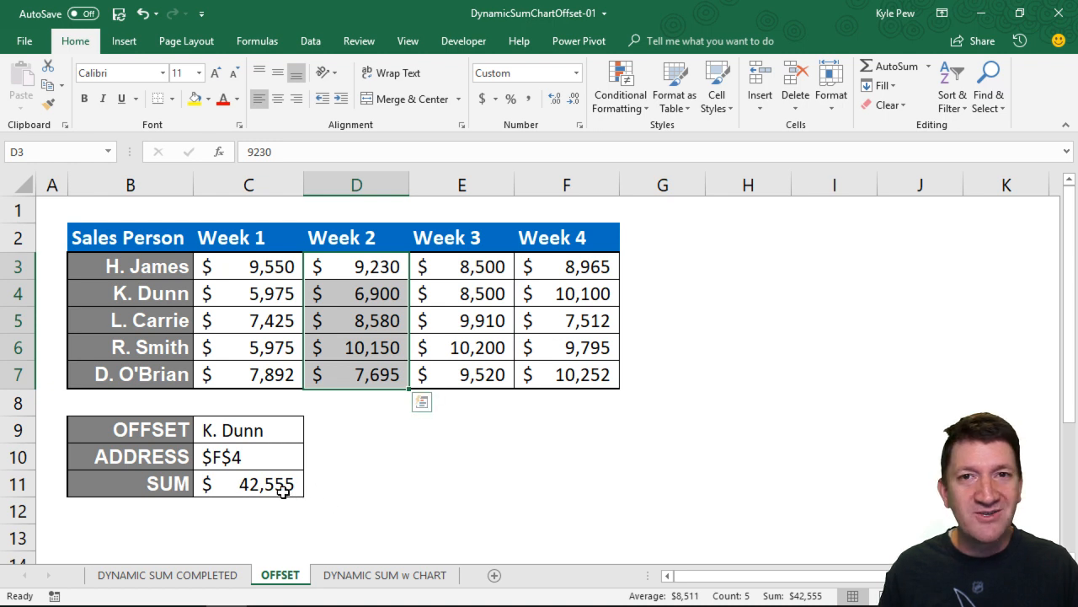
{"action": "left_click", "coordinate": [348, 266]}
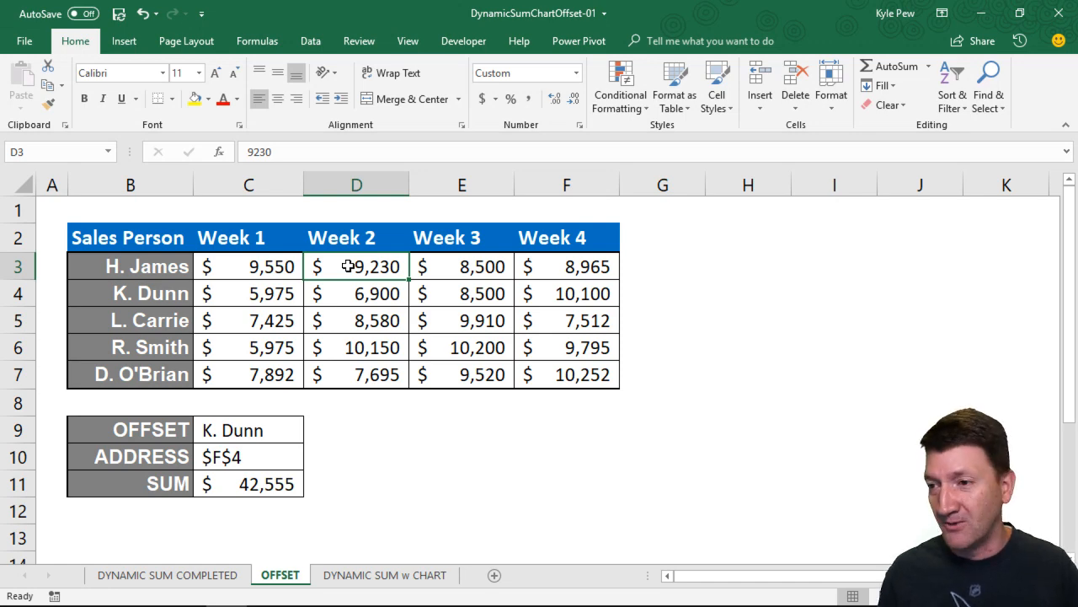
- Open the DYNAMIC SUM w CHART sheet and select the pie chart to examine its source range
{"action": "left_click", "coordinate": [356, 576]}
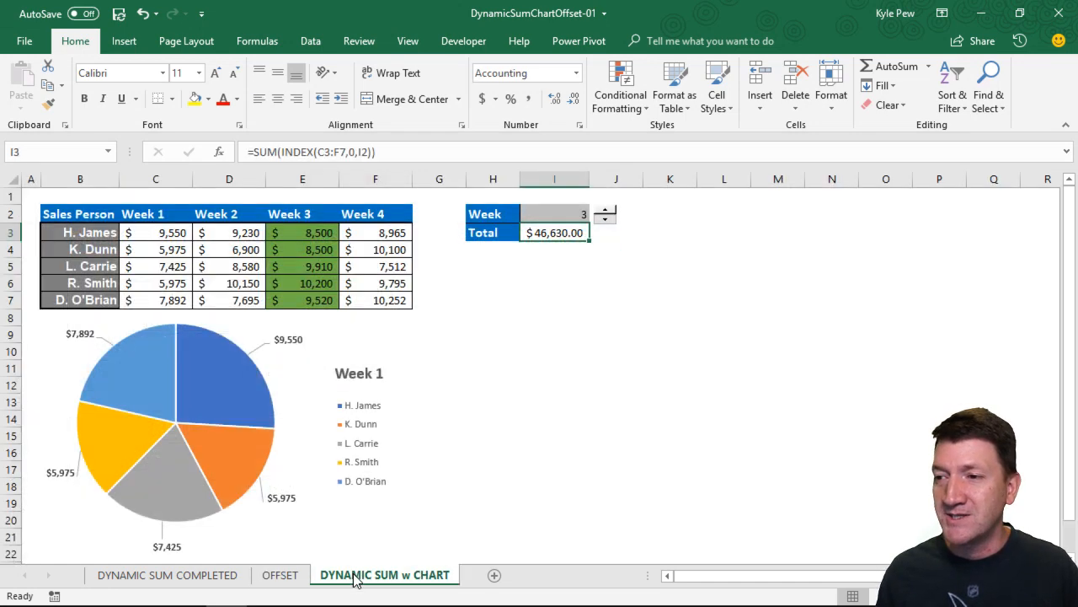
{"action": "left_click", "coordinate": [357, 346]}
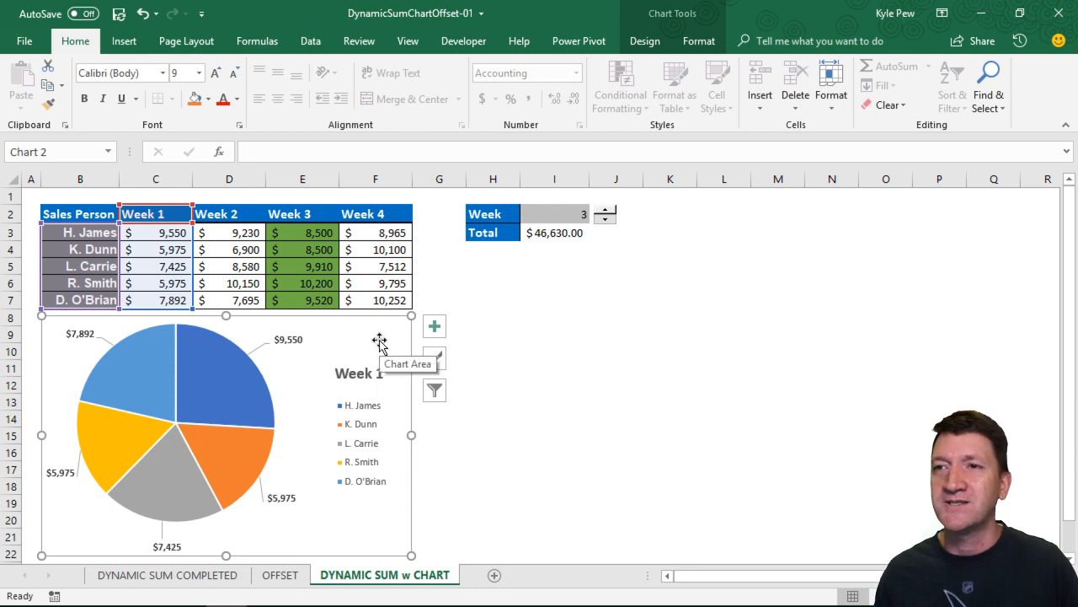
{"action": "key", "text": "ctrl+2"}
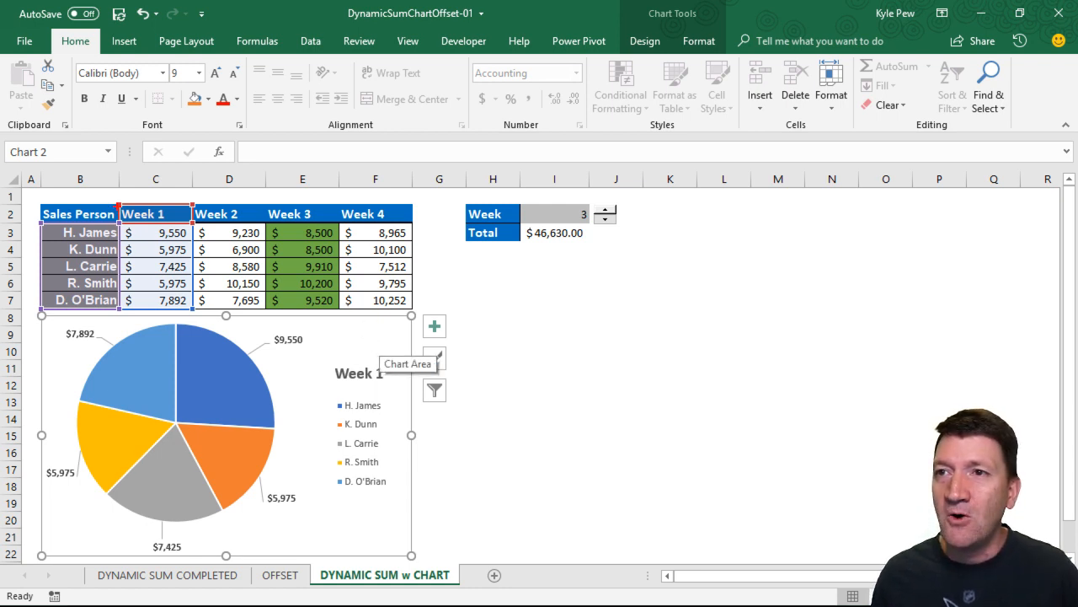
{"action": "mouse_move", "coordinate": [119, 199]}
{"action": "left_mouse_down"}
{"action": "mouse_move", "coordinate": [191, 291]}
{"action": "mouse_move", "coordinate": [194, 313]}
{"action": "left_mouse_up"}
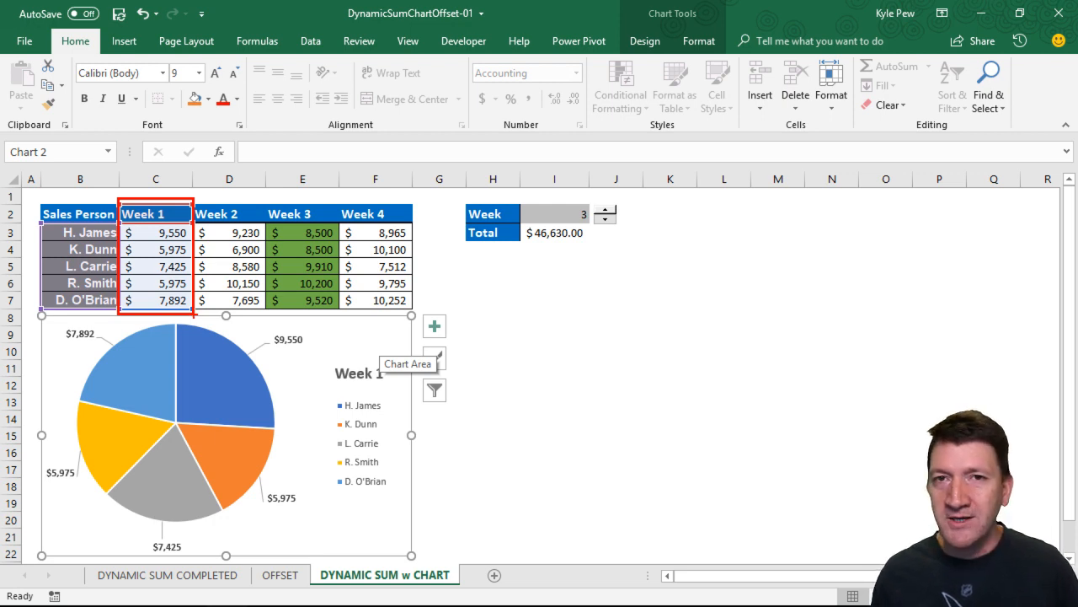
{"action": "key", "text": "Escape"}
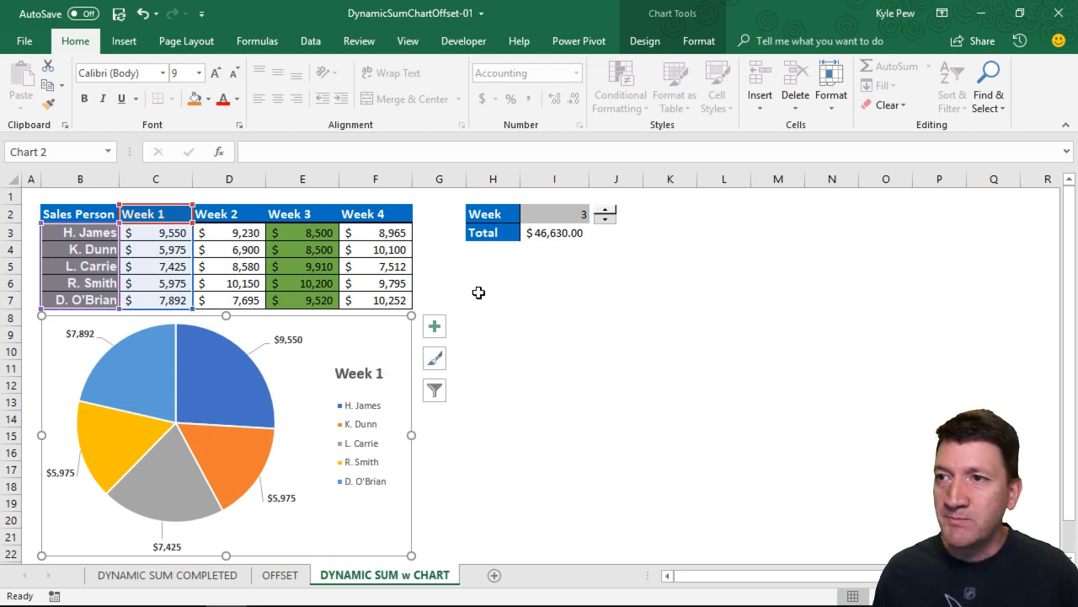
- Switch the week selector to 4 and back to 3, comparing the highlighted column with the pie chart's source data
{"action": "left_click", "coordinate": [605, 210]}
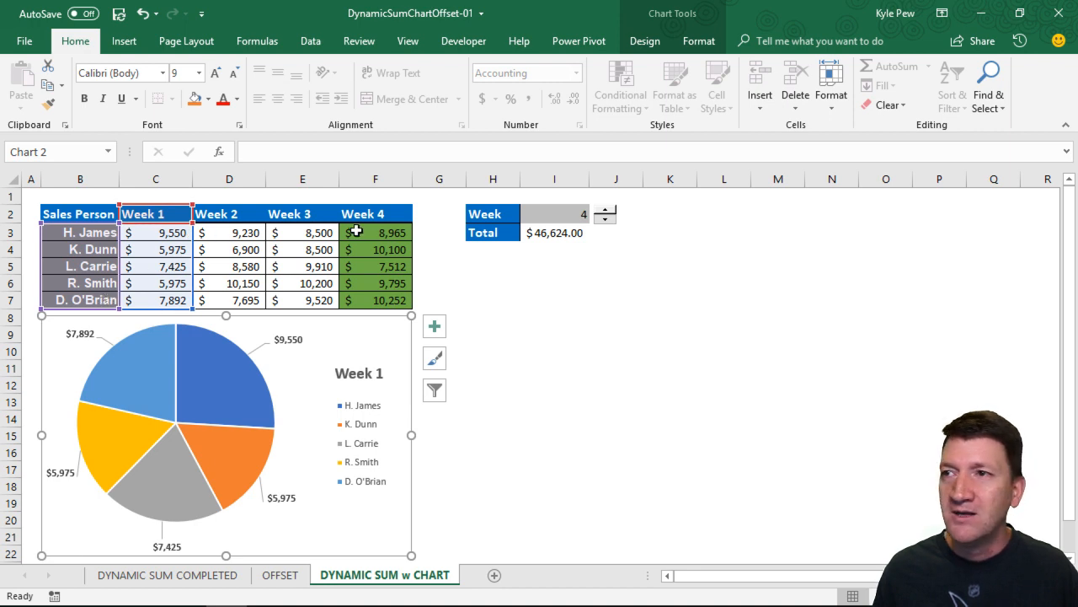
{"action": "left_click", "coordinate": [605, 219]}
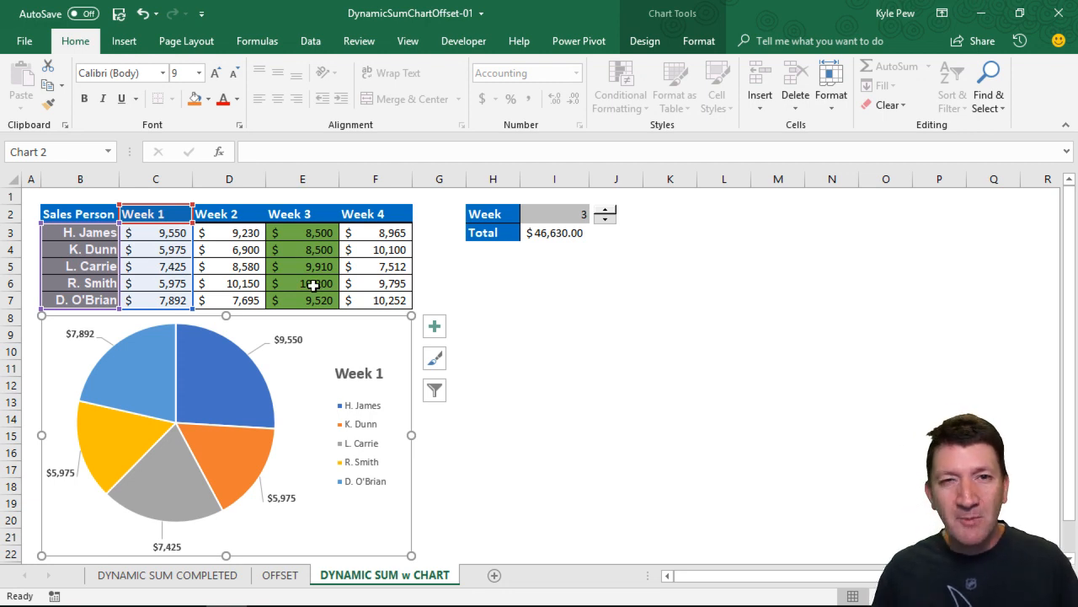
{"action": "left_click", "coordinate": [73, 212]}
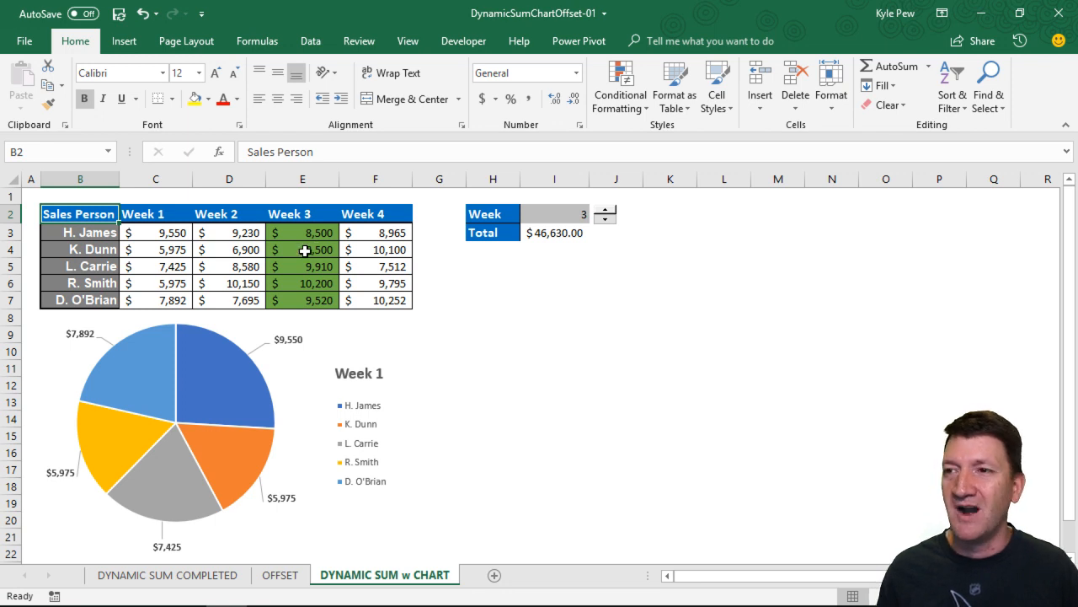
{"action": "left_click", "coordinate": [354, 341]}
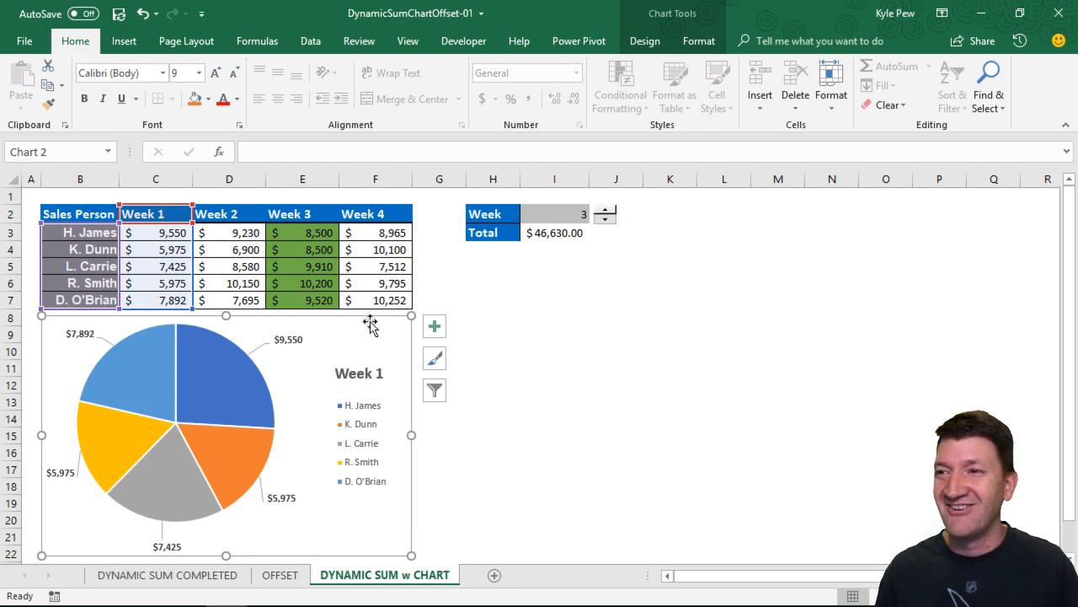
{"action": "left_click", "coordinate": [456, 286]}
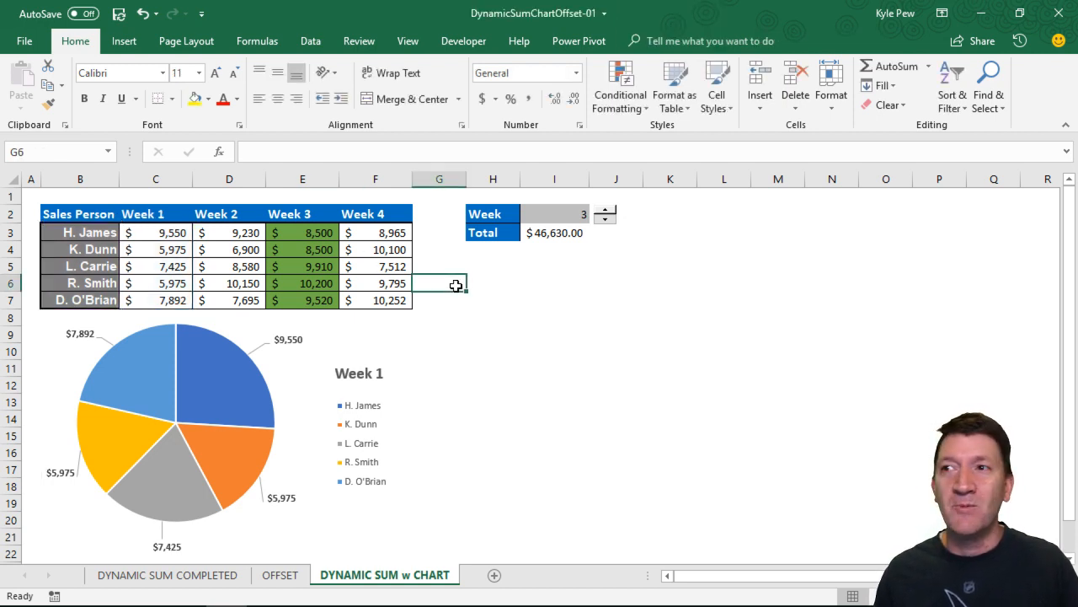
{"action": "left_click", "coordinate": [504, 287]}
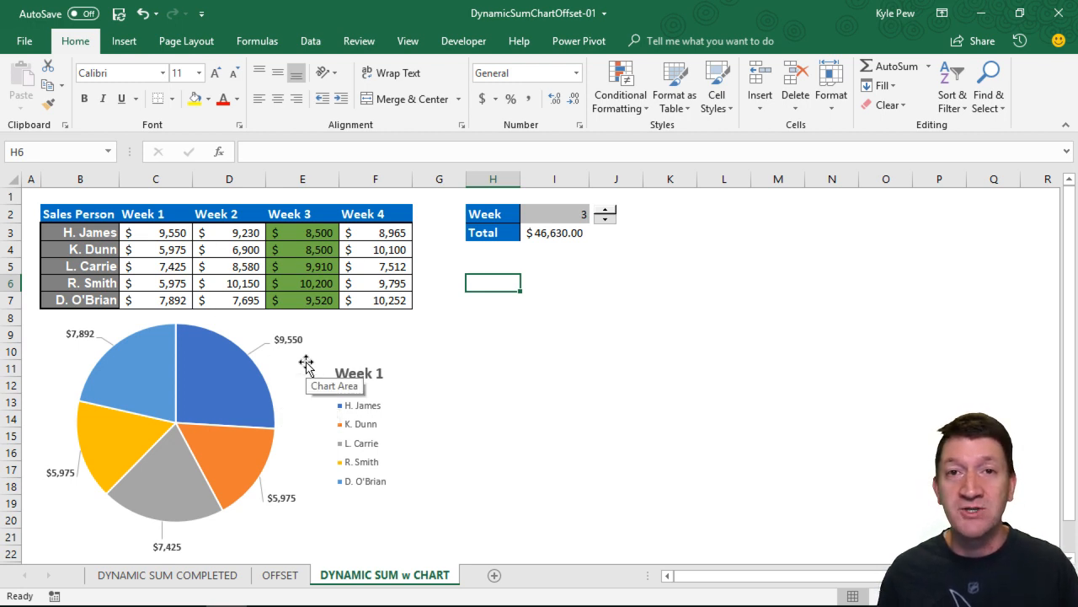
- Start a new defined name WeeklyData2 in the Name Manager, scoped to the DYNAMIC SUM w CHART sheet
{"action": "left_click", "coordinate": [260, 43]}
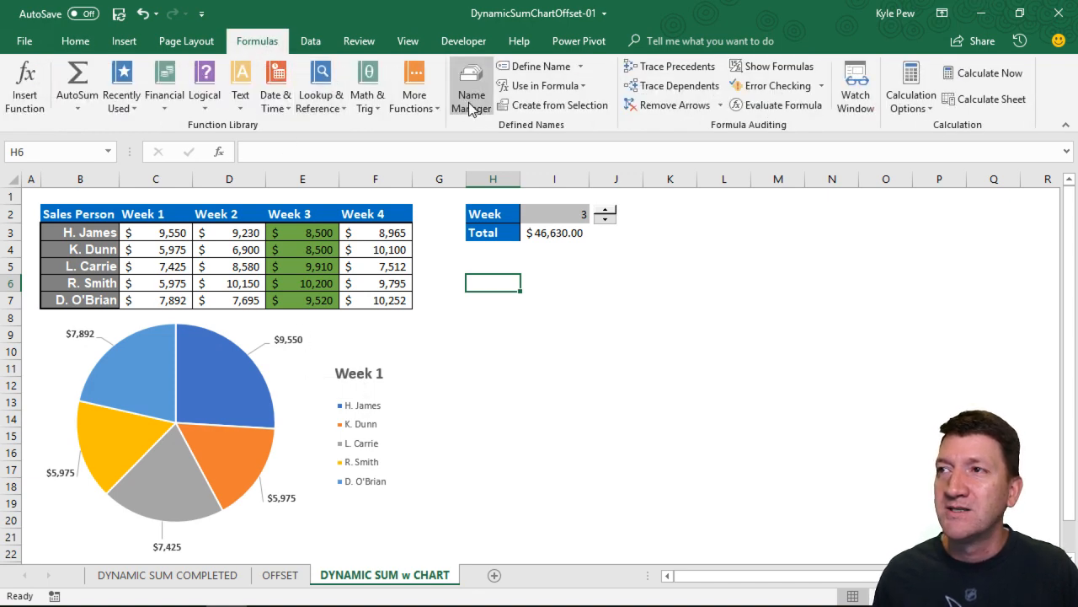
{"action": "left_click", "coordinate": [472, 100]}
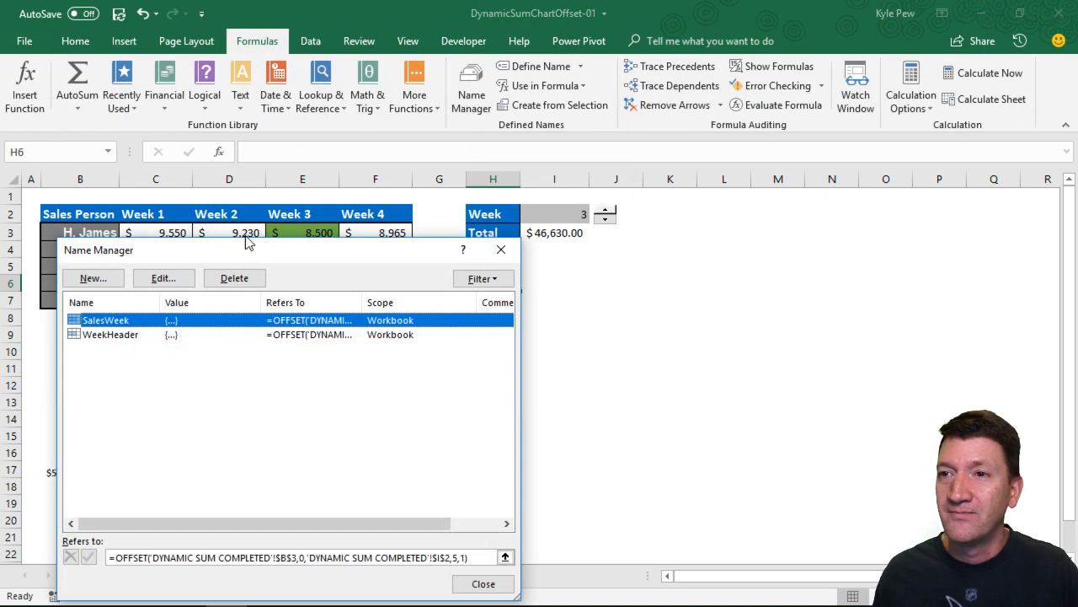
{"action": "left_click_drag", "start_coordinate": [212, 249], "coordinate": [226, 162]}
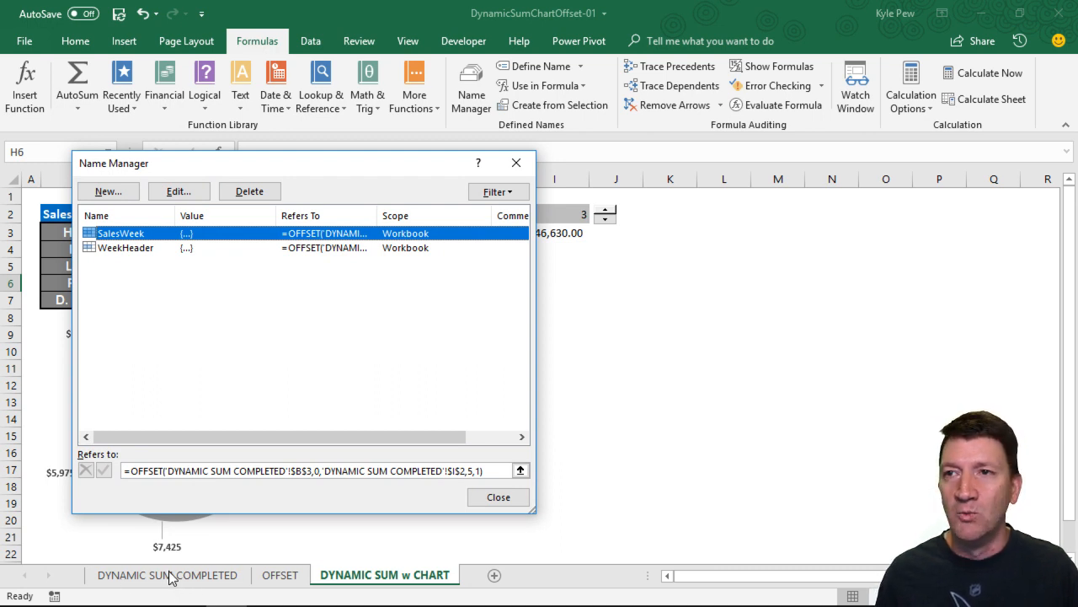
{"action": "left_click", "coordinate": [108, 193]}
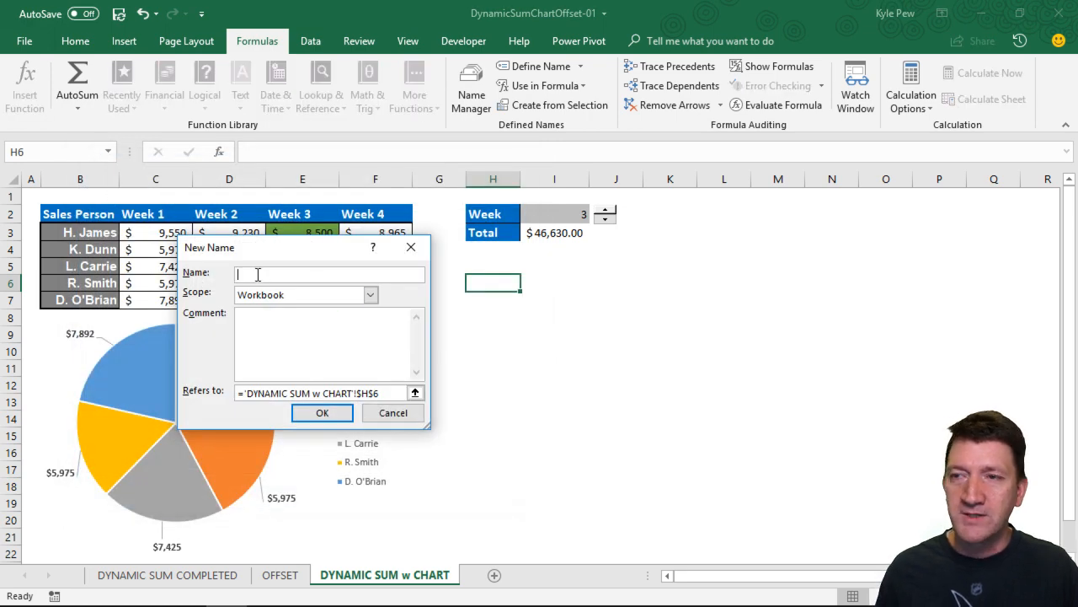
{"action": "type", "text": "Sales"}
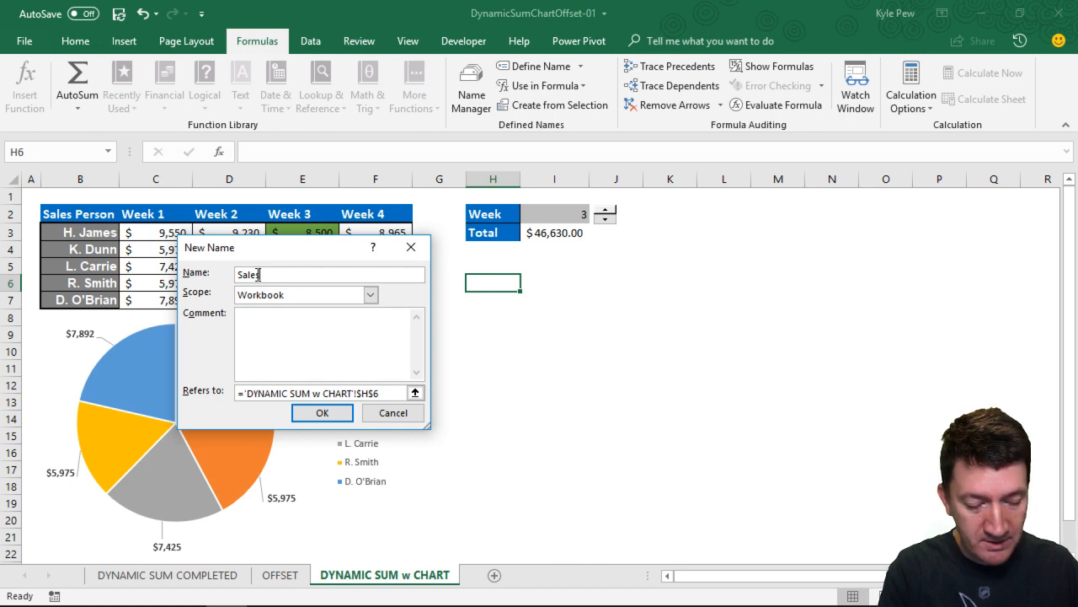
{"action": "key", "text": "BackSpace"}
{"action": "key", "text": "BackSpace"}
{"action": "key", "text": "BackSpace"}
{"action": "key", "text": "BackSpace"}
{"action": "key", "text": "BackSpace"}
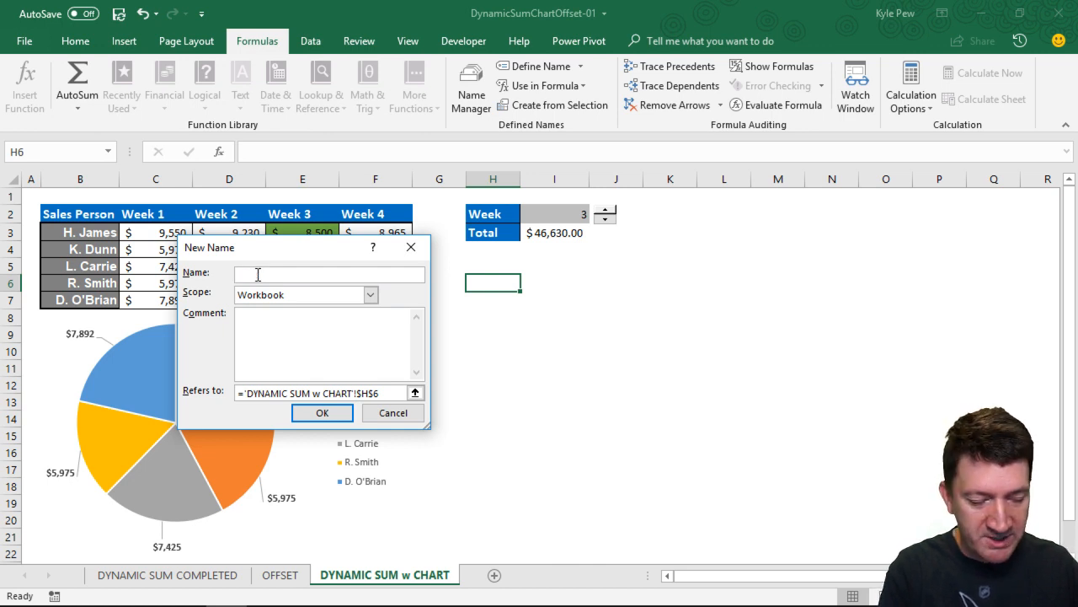
{"action": "type", "text": "Week"}
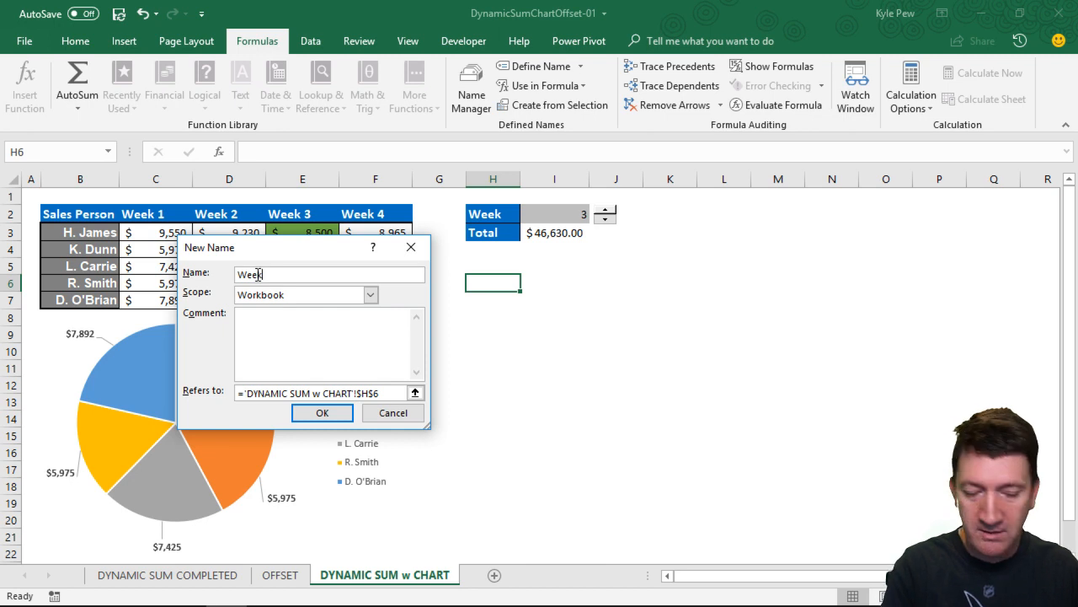
{"action": "type", "text": "lyData"}
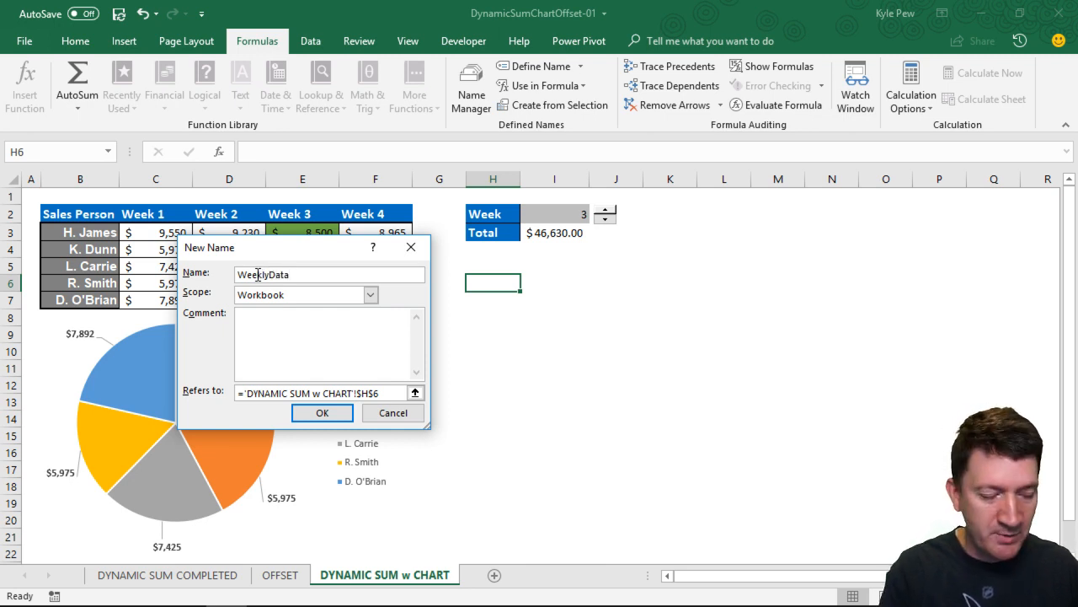
{"action": "type", "text": "2"}
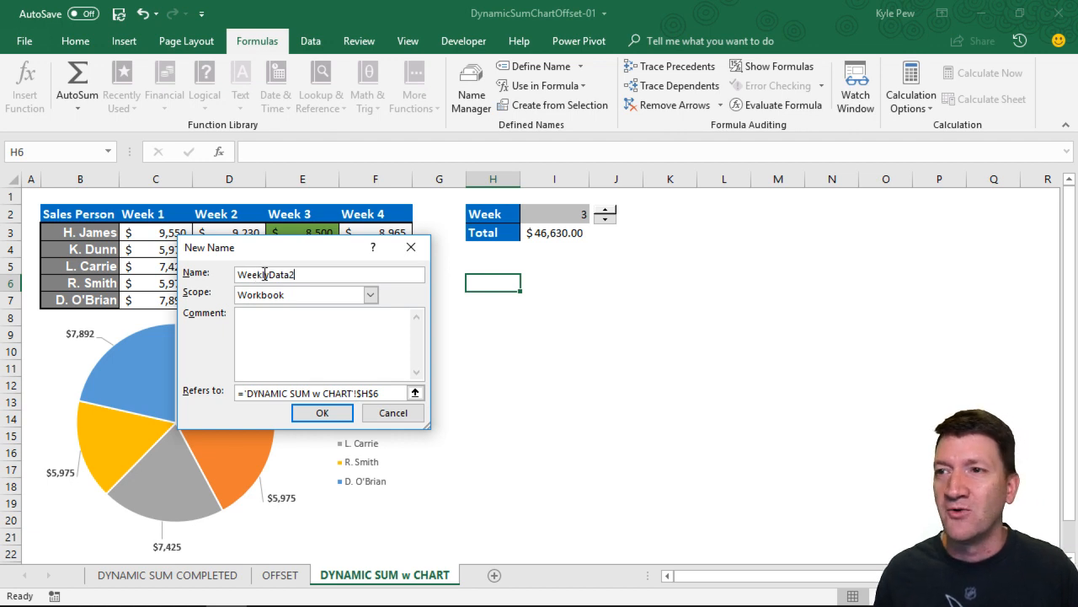
{"action": "left_click", "coordinate": [372, 294]}
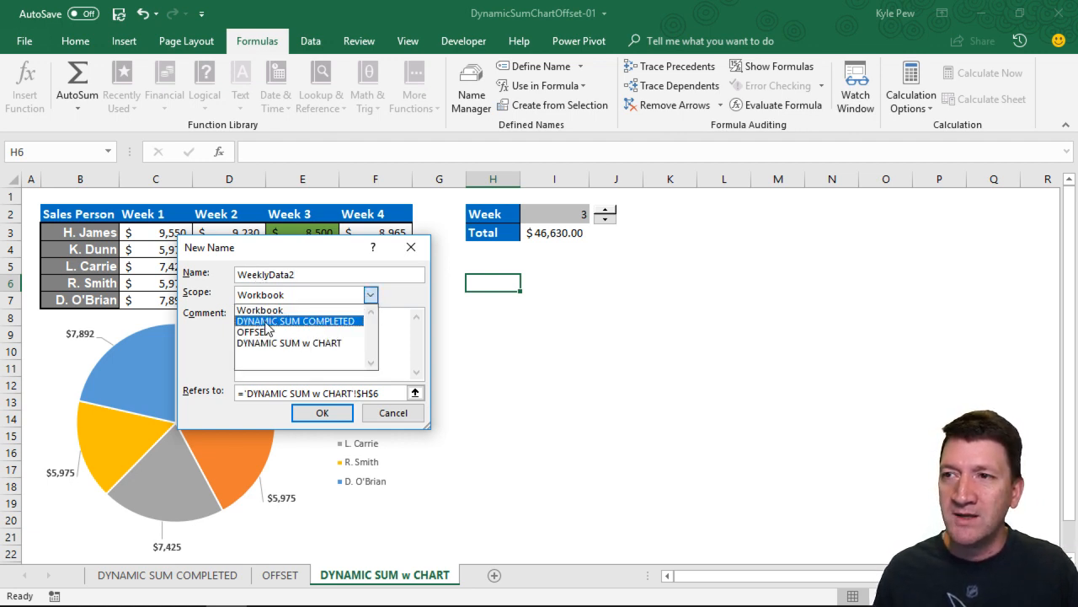
{"action": "left_click", "coordinate": [311, 345]}
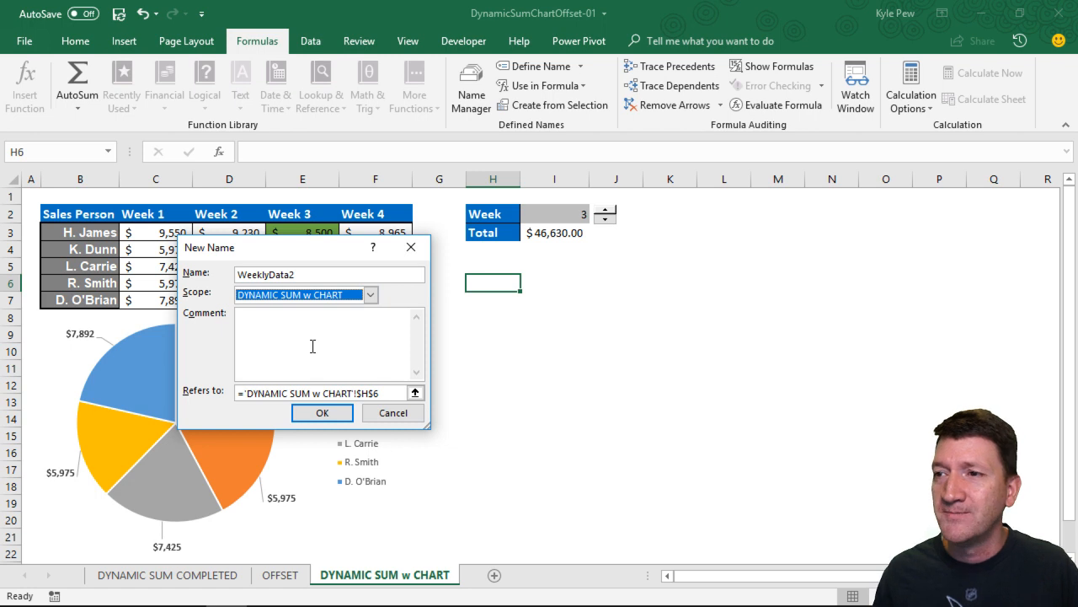
- Replace the name's reference with an OFFSET formula that starts from the Sales Person header $B$2 and moves down 1 row
{"action": "left_click_drag", "start_coordinate": [379, 393], "coordinate": [247, 423]}
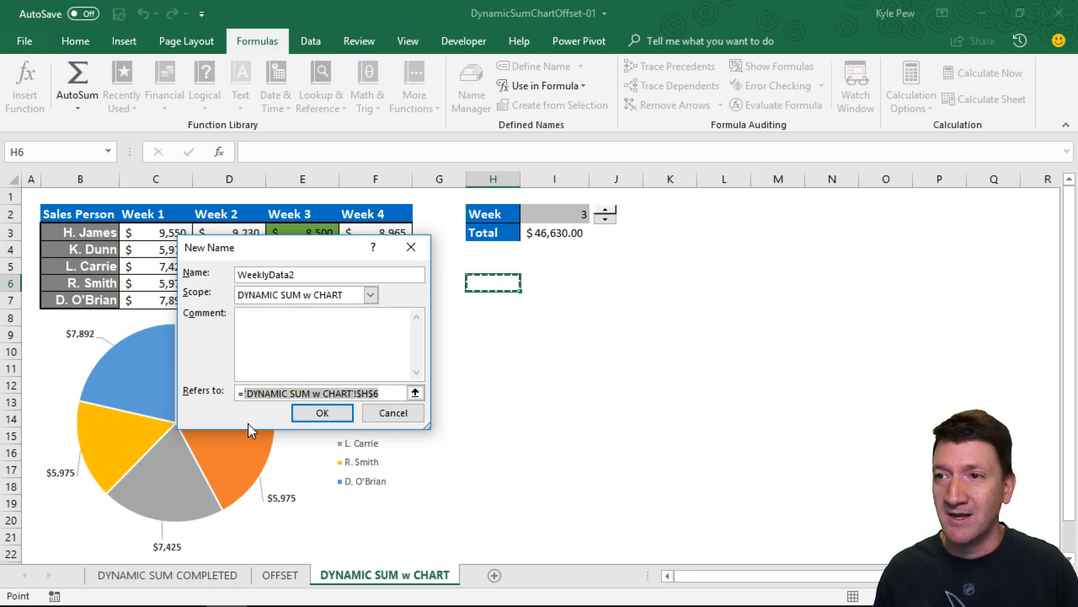
{"action": "left_click_drag", "start_coordinate": [263, 252], "coordinate": [153, 333]}
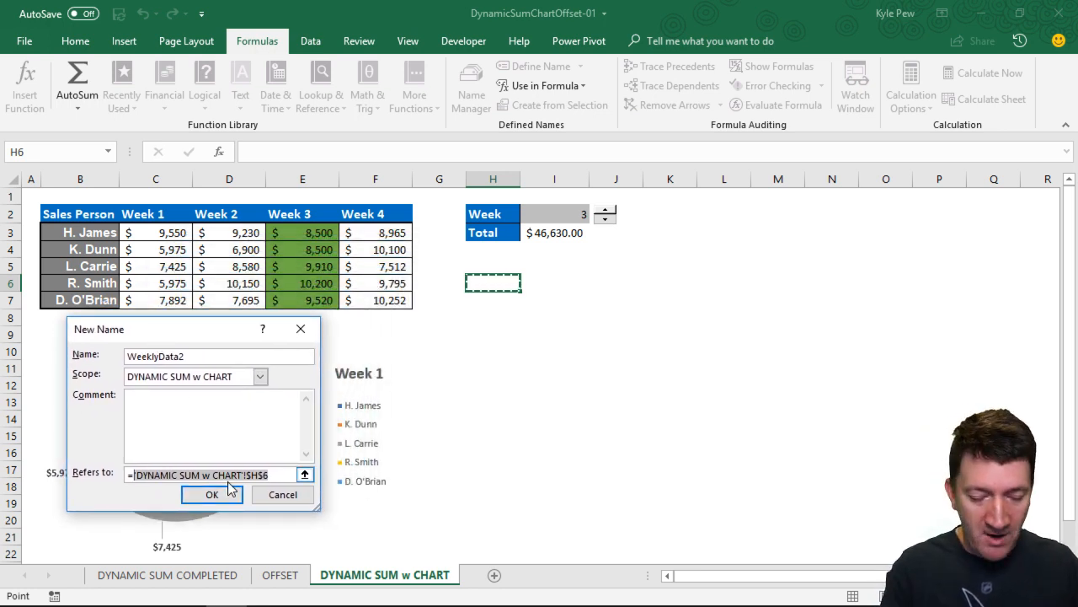
{"action": "type", "text": "=offset"}
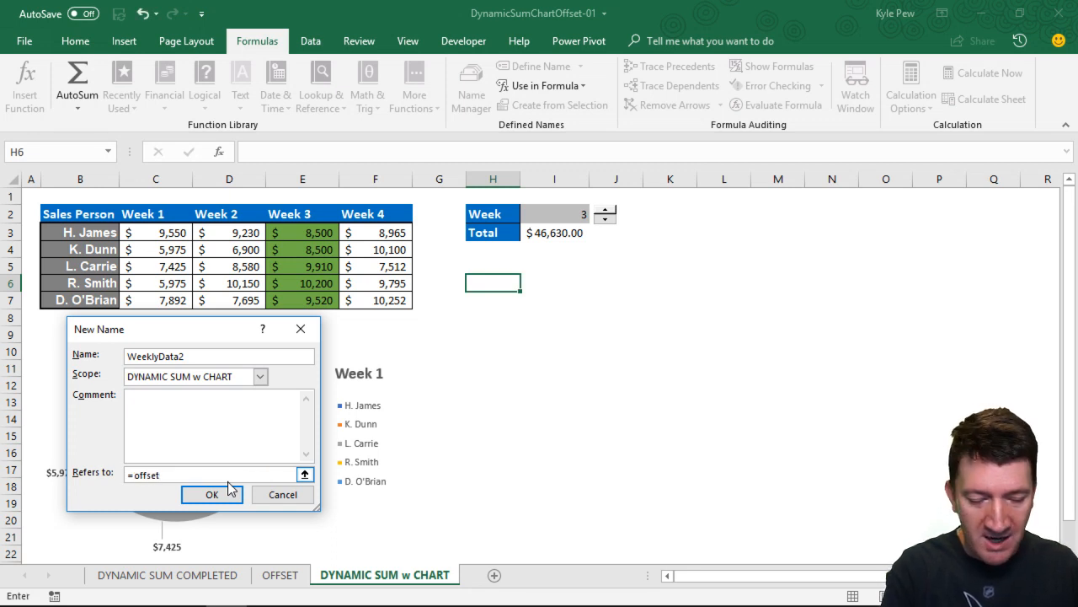
{"action": "type", "text": "("}
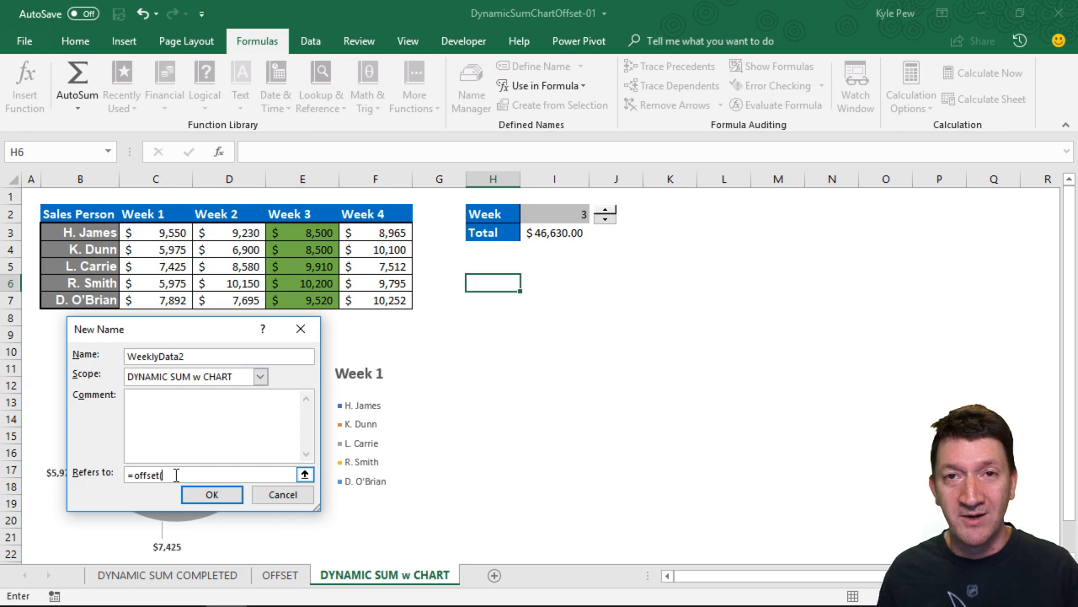
{"action": "left_click", "coordinate": [56, 214]}
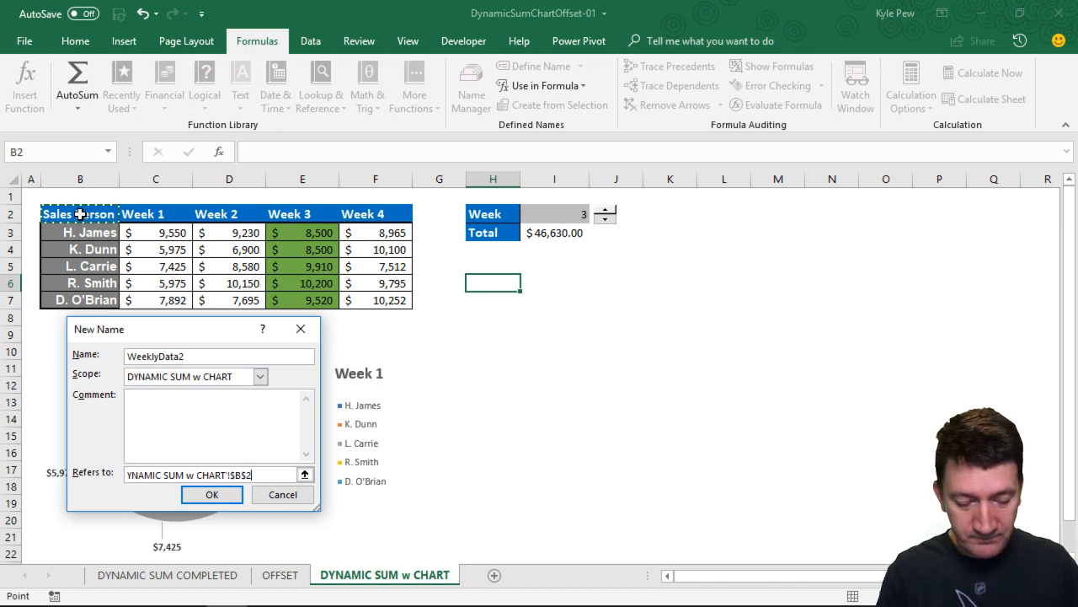
{"action": "type", "text": ","}
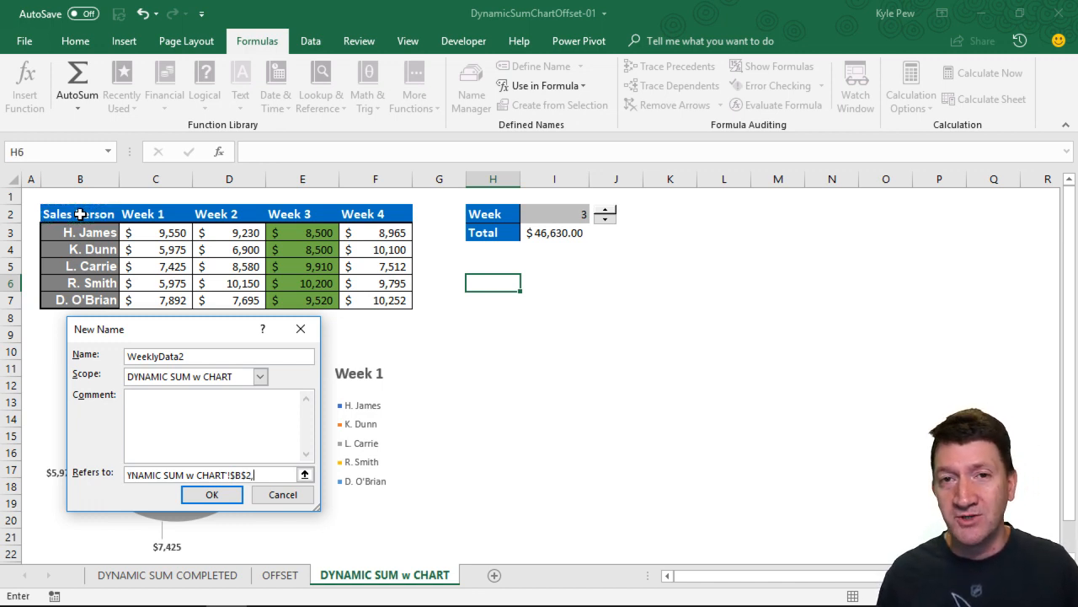
{"action": "key", "text": "alt+Tab"}
{"action": "key", "text": "alt+Tab"}
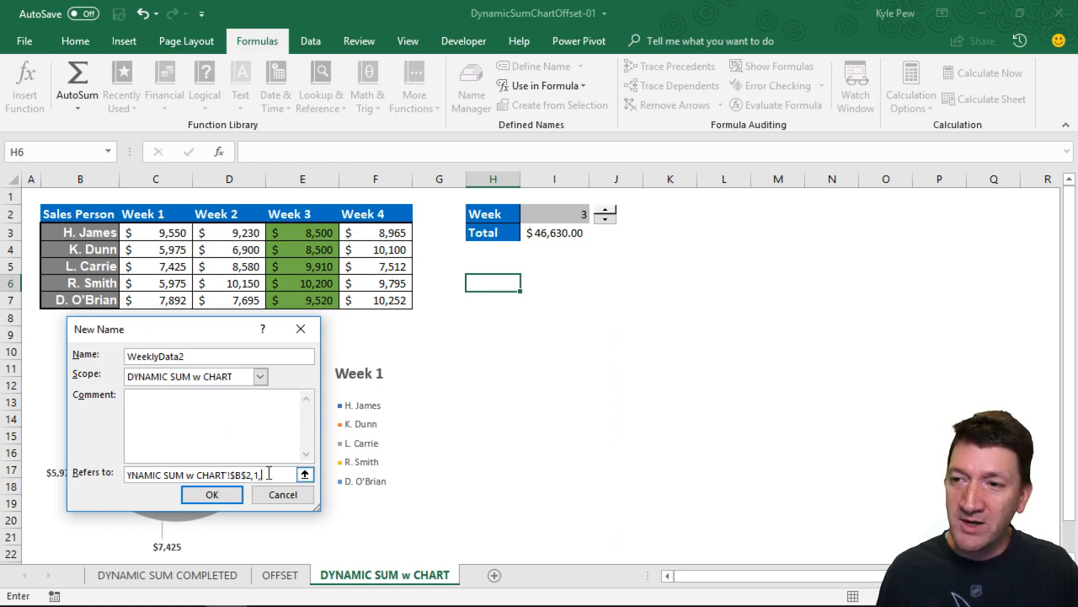
- Use the week selector cell $I$2 as the columns argument of the OFFSET formula
{"action": "type", "text": "2"}
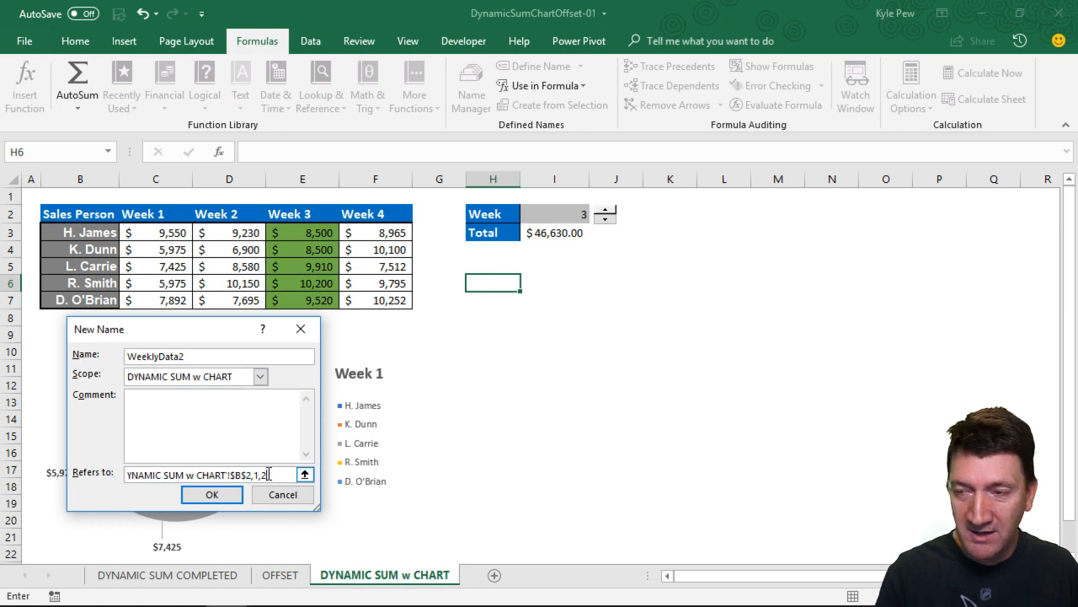
{"action": "key", "text": "BackSpace"}
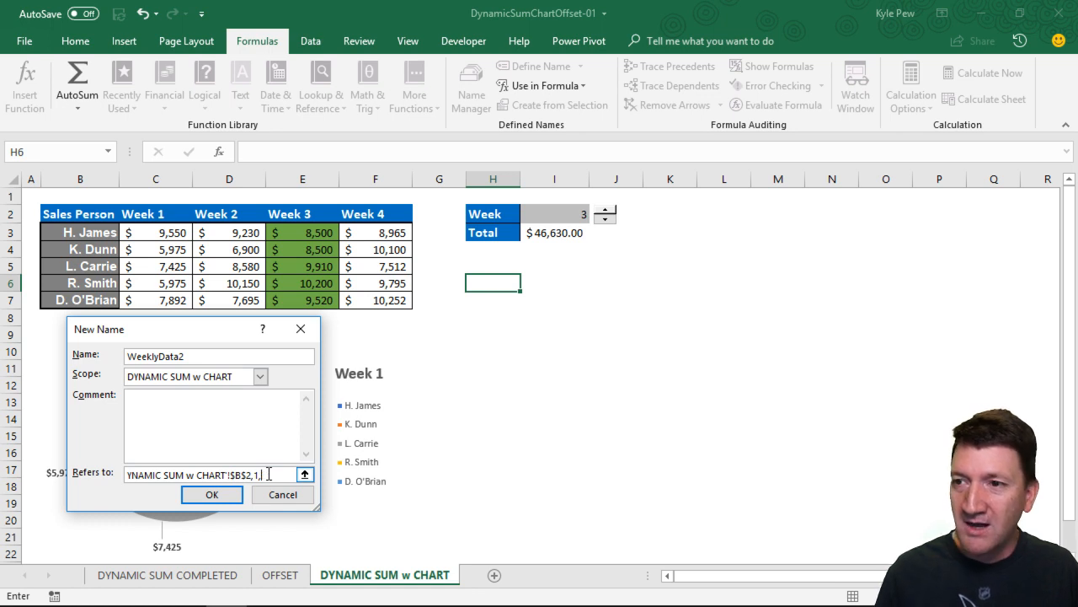
{"action": "left_click", "coordinate": [553, 216]}
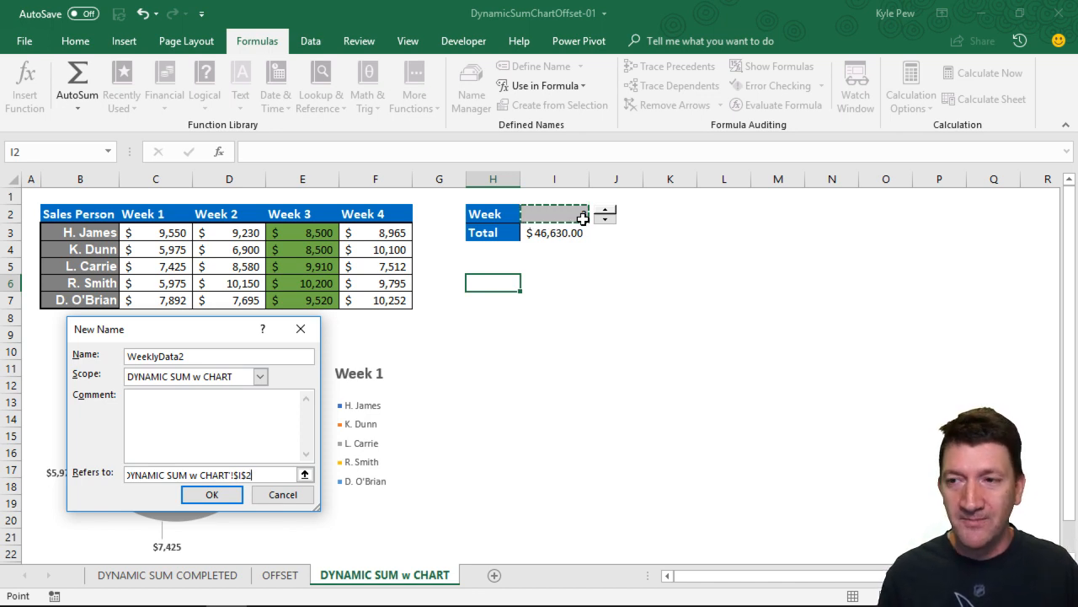
{"action": "type", "text": ","}
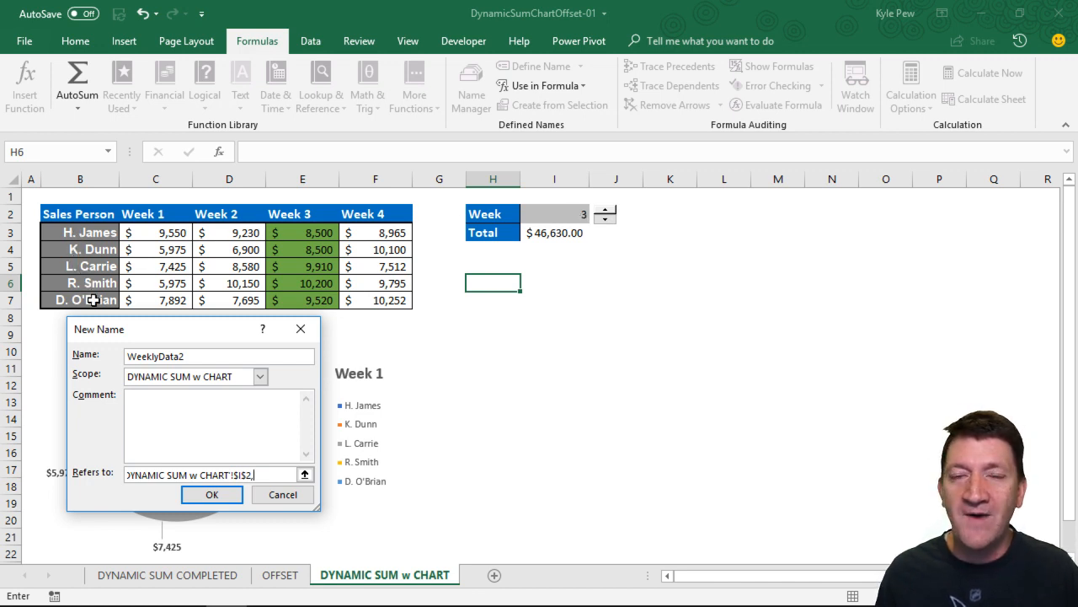
- Set the OFFSET height to 5 without a width, save the WeeklyData2 name, and close the Name Manager
{"action": "type", "text": "5"}
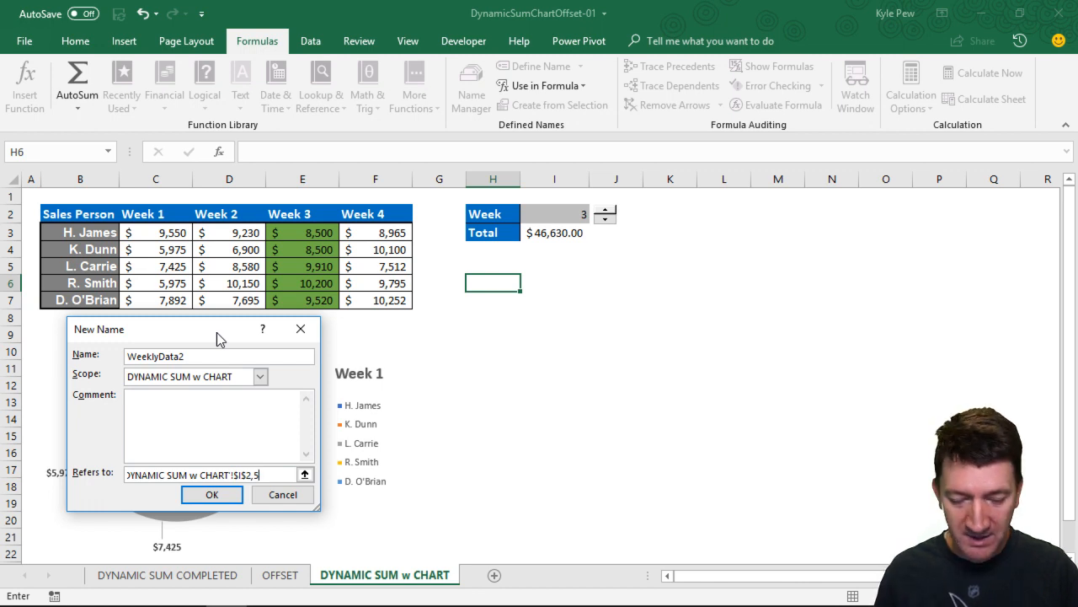
{"action": "type", "text": ","}
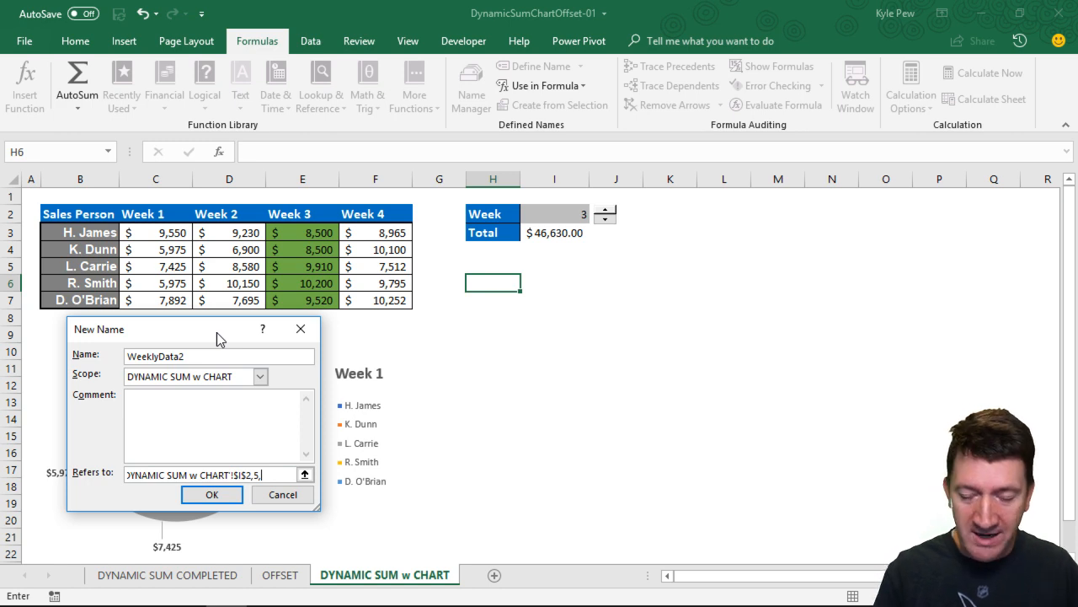
{"action": "key", "text": "BackSpace"}
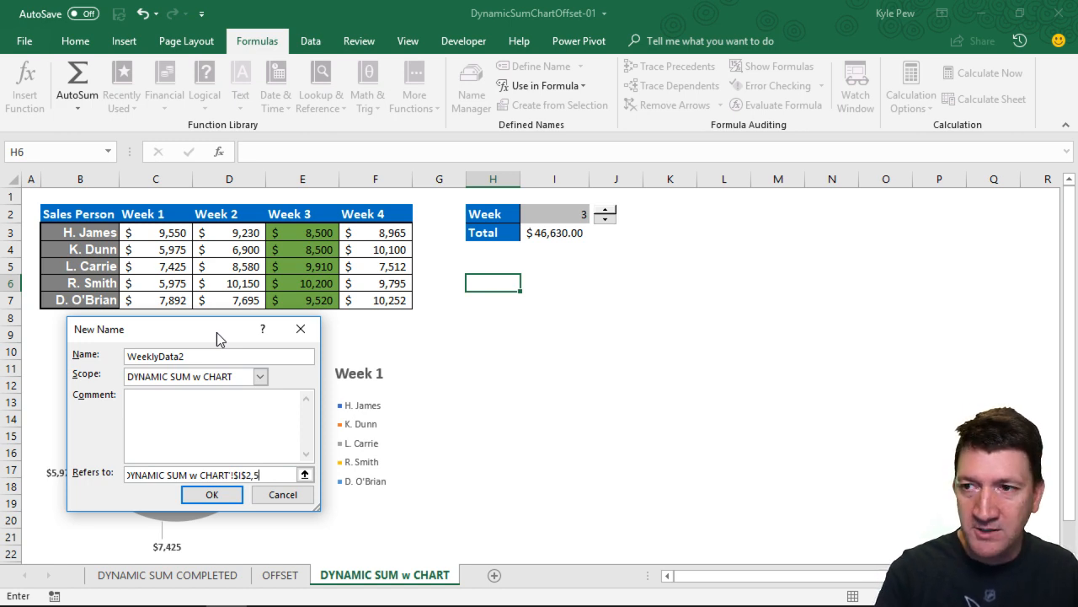
{"action": "type", "text": ")"}
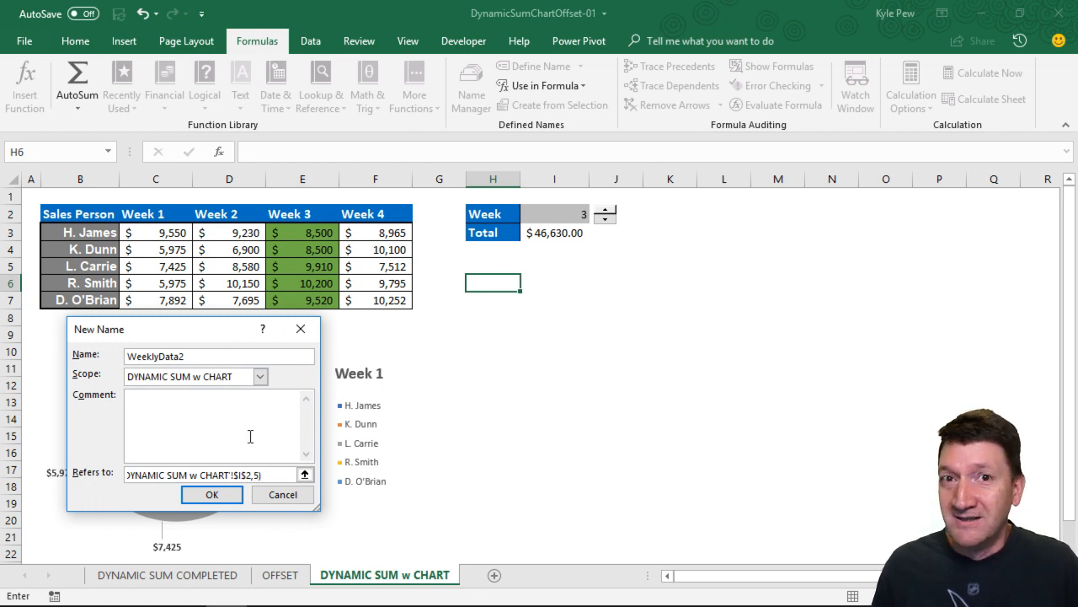
{"action": "left_click_drag", "start_coordinate": [273, 475], "coordinate": [139, 471]}
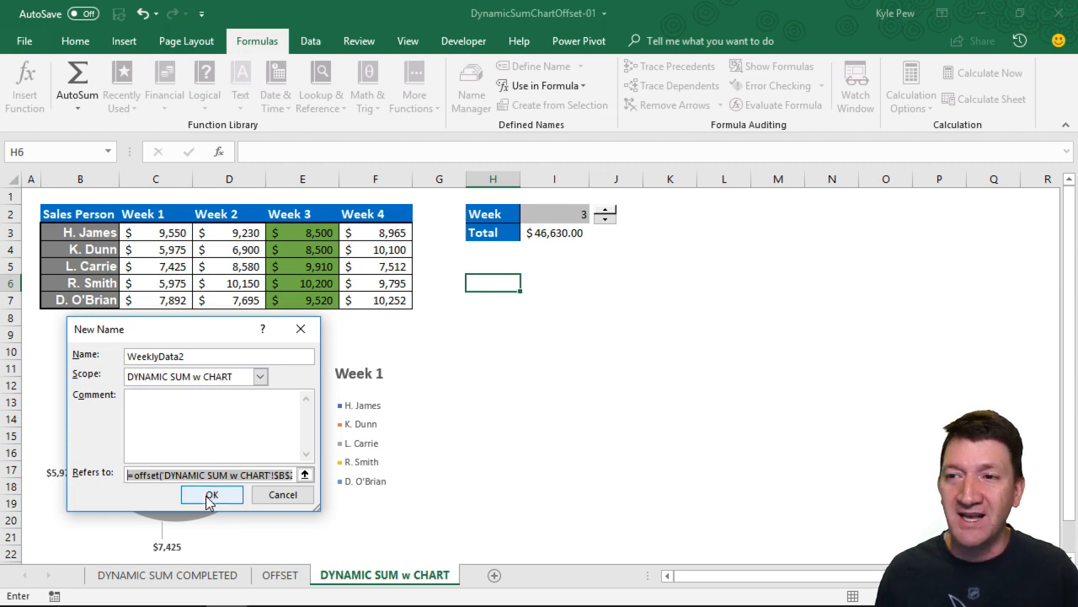
{"action": "left_click", "coordinate": [211, 495]}
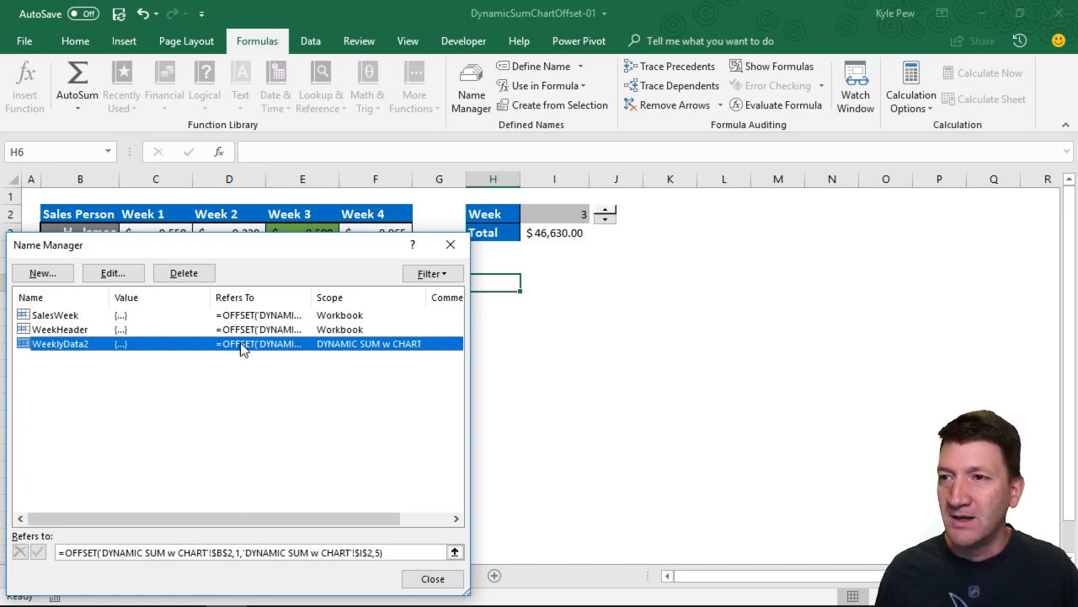
{"action": "left_click_drag", "start_coordinate": [310, 297], "coordinate": [278, 297]}
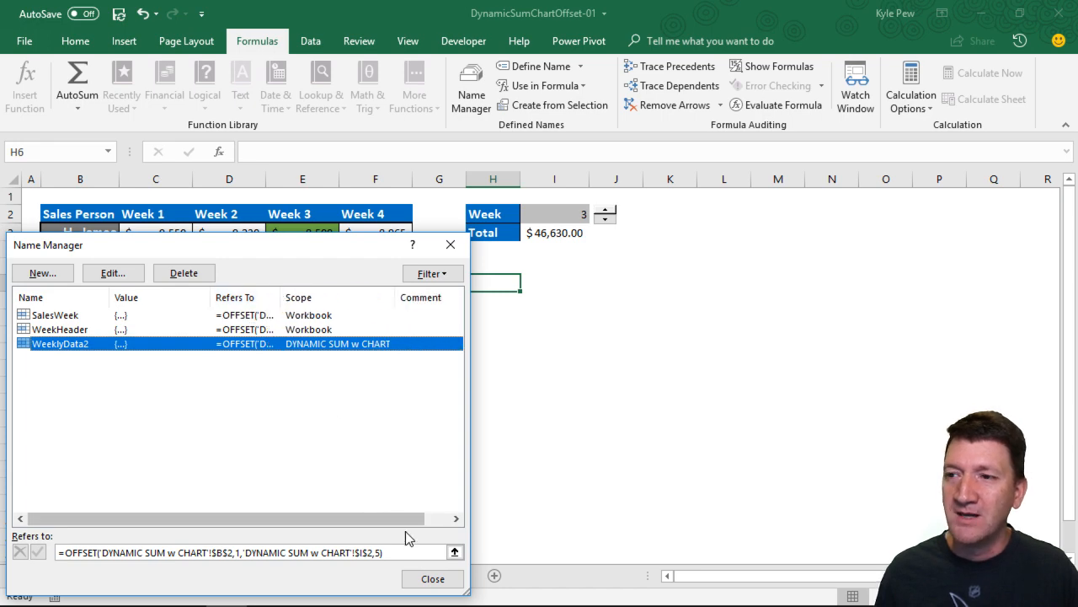
{"action": "left_click", "coordinate": [432, 578]}
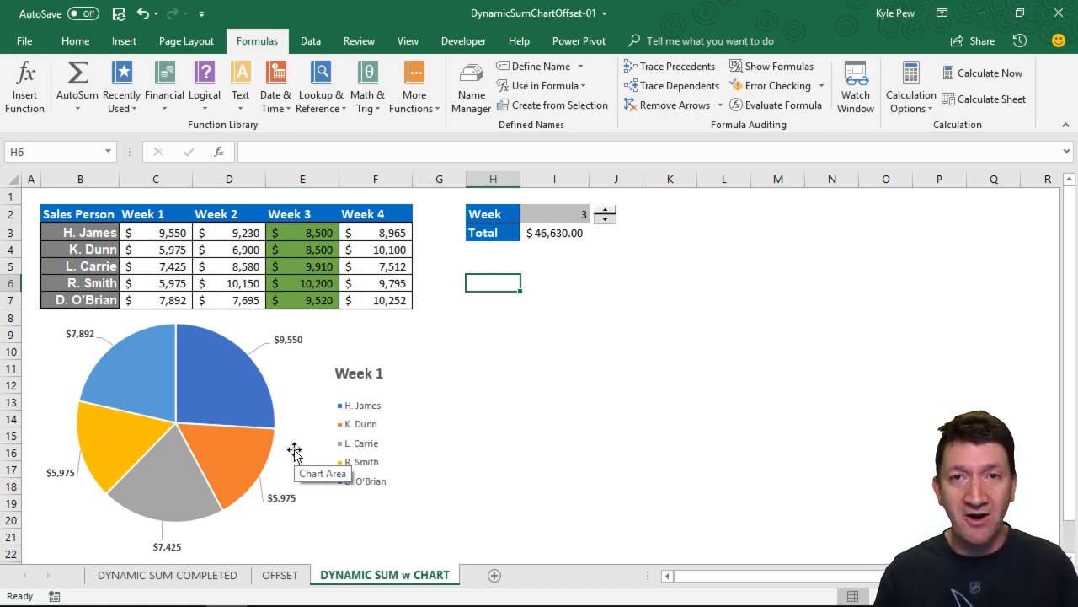
- Open the pie chart's data source and bring up the Week 1 series for editing
{"action": "left_click", "coordinate": [349, 336]}
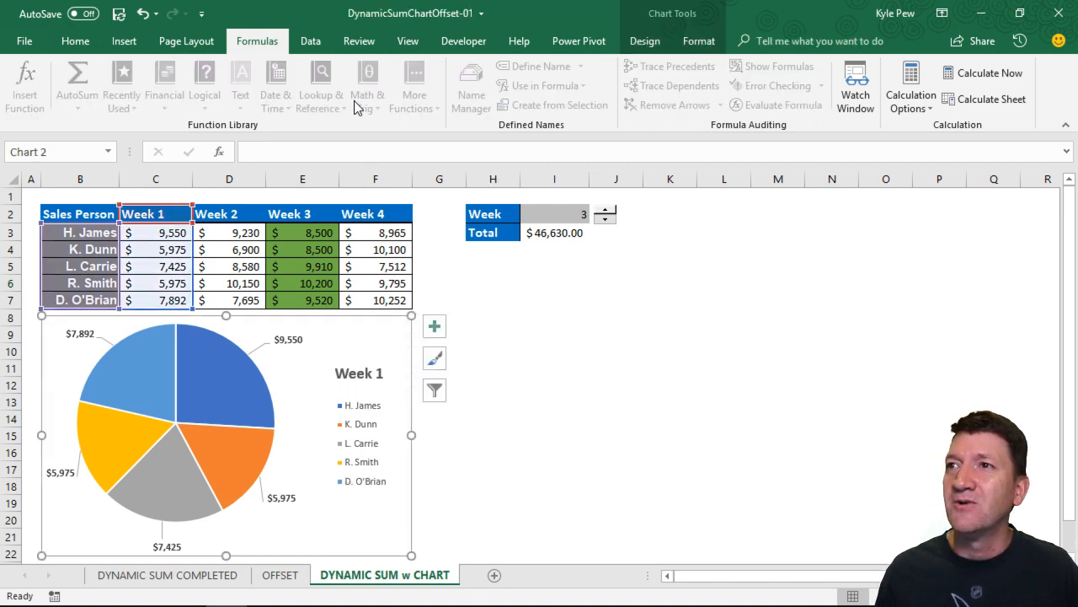
{"action": "left_click", "coordinate": [645, 41]}
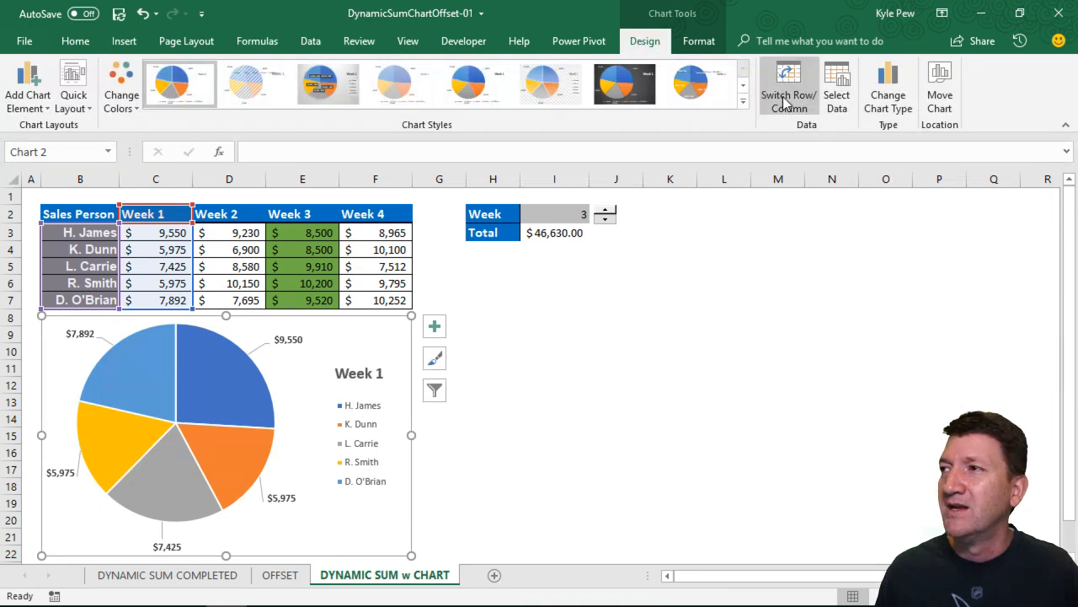
{"action": "left_click", "coordinate": [836, 100]}
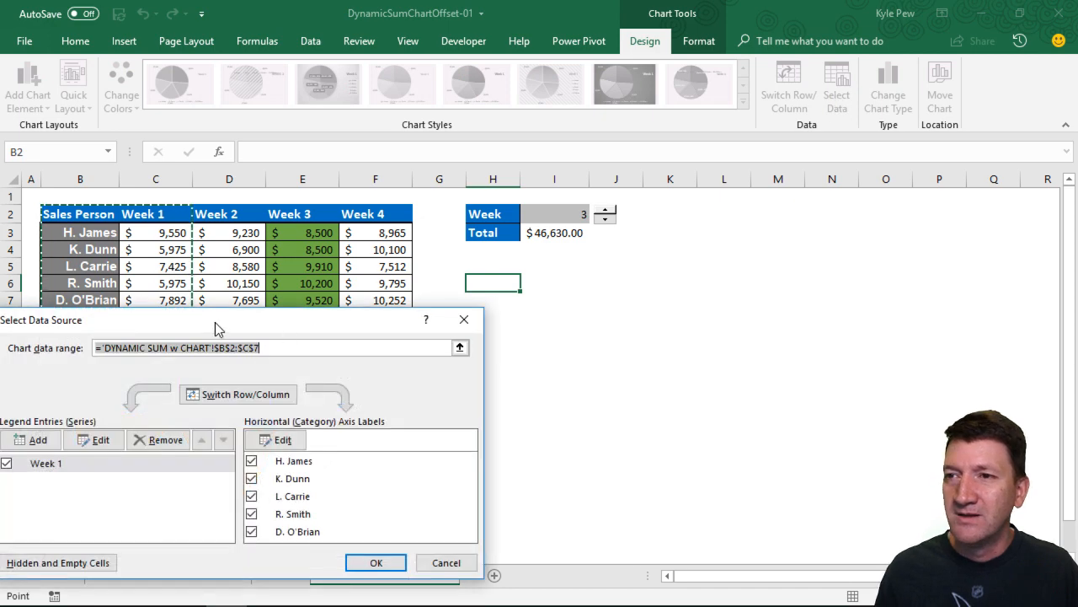
{"action": "left_click_drag", "start_coordinate": [217, 328], "coordinate": [468, 264]}
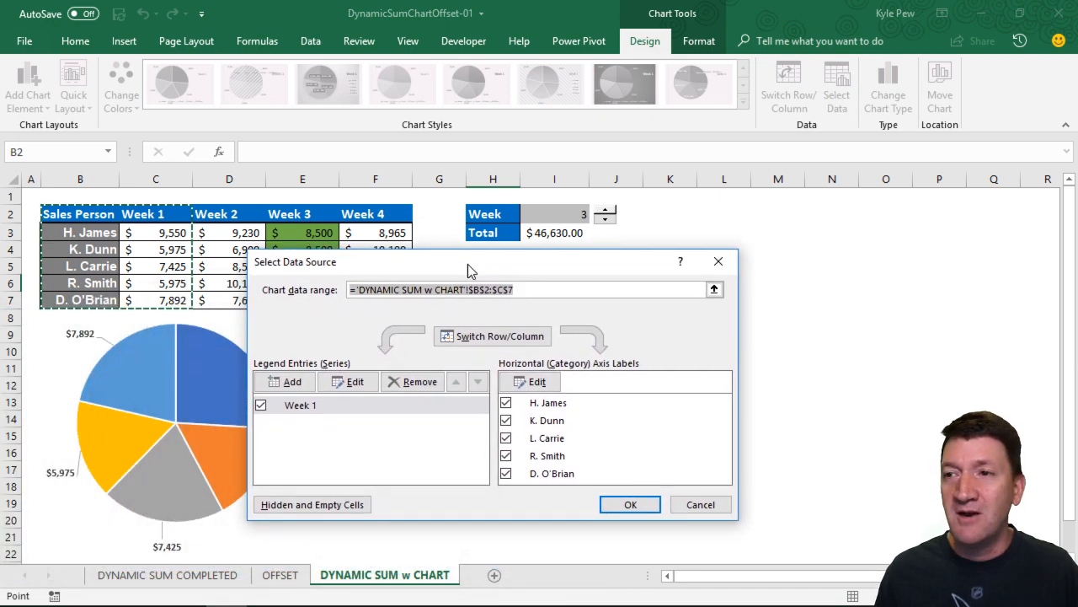
{"action": "left_click", "coordinate": [296, 408]}
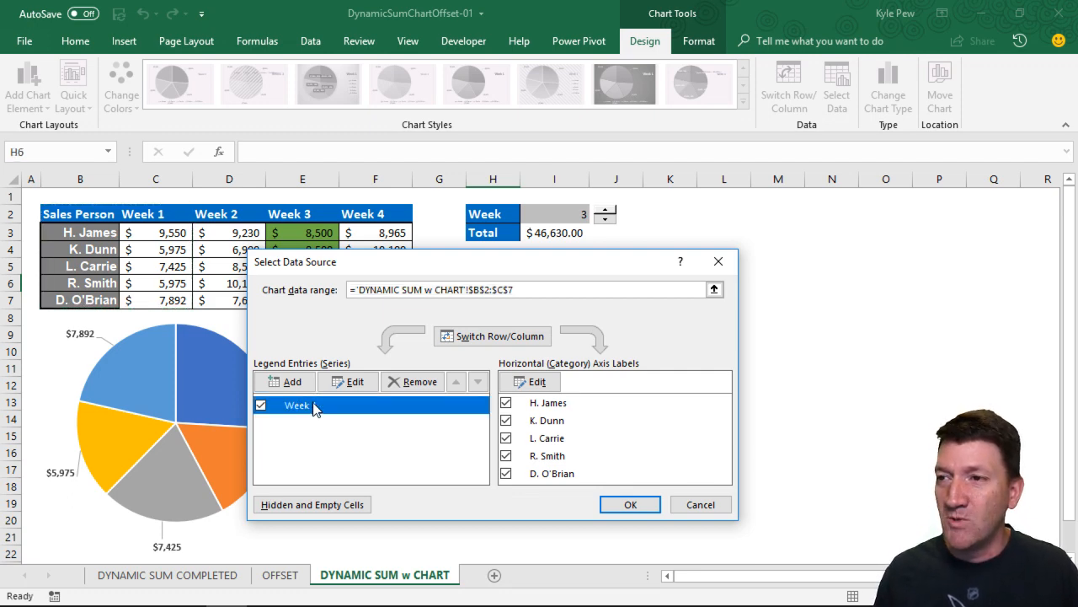
{"action": "left_click", "coordinate": [354, 382]}
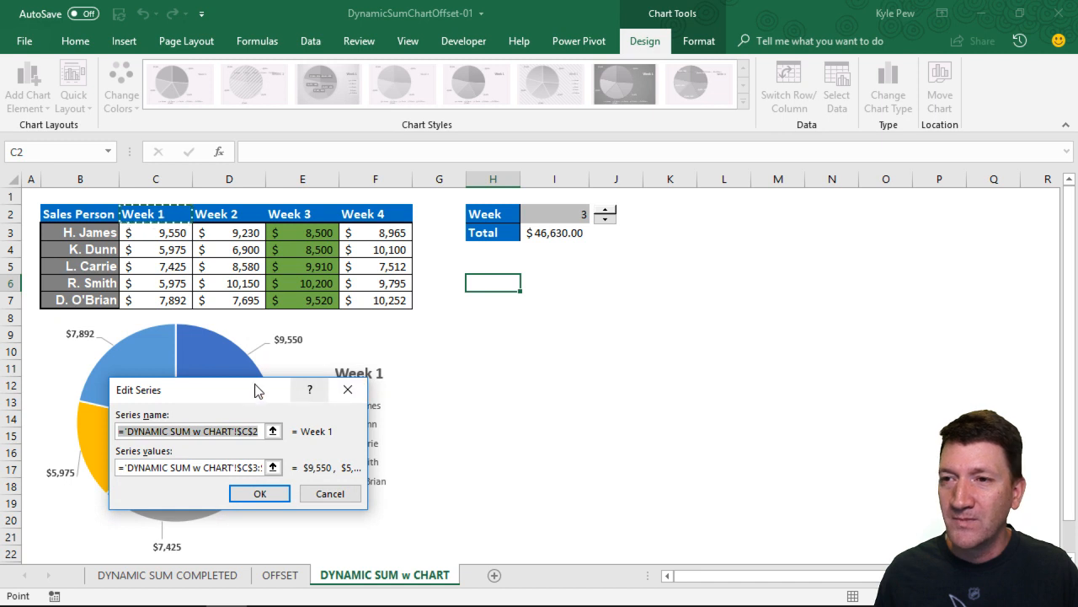
{"action": "left_click_drag", "start_coordinate": [378, 385], "coordinate": [407, 310]}
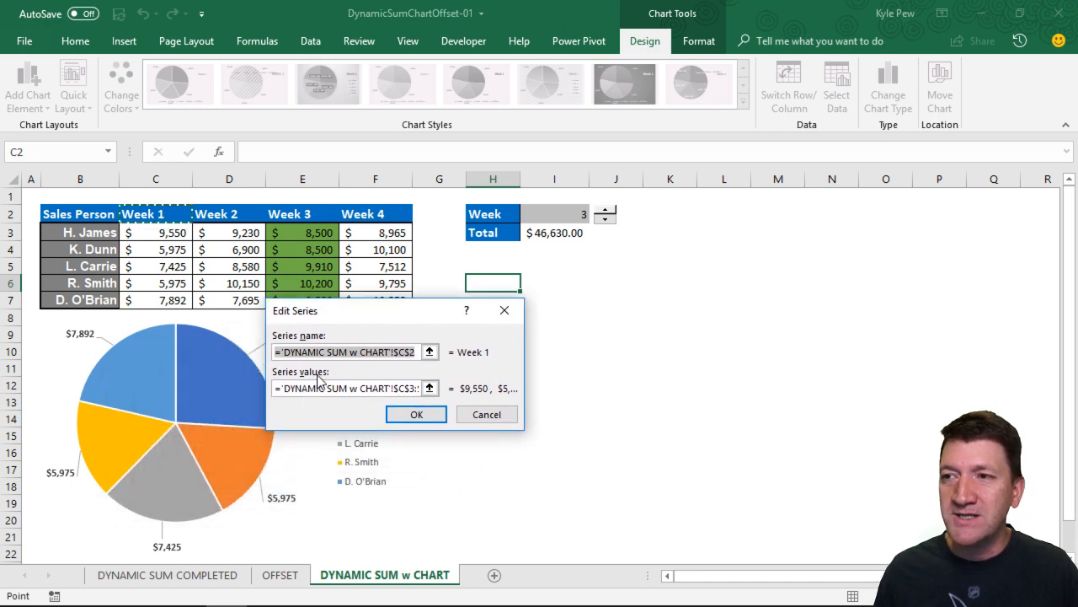
- Replace the cell range in the series values with the name WeeklyData2, keeping the sheet prefix, and apply the new chart data source
{"action": "left_click_drag", "start_coordinate": [284, 388], "coordinate": [401, 402]}
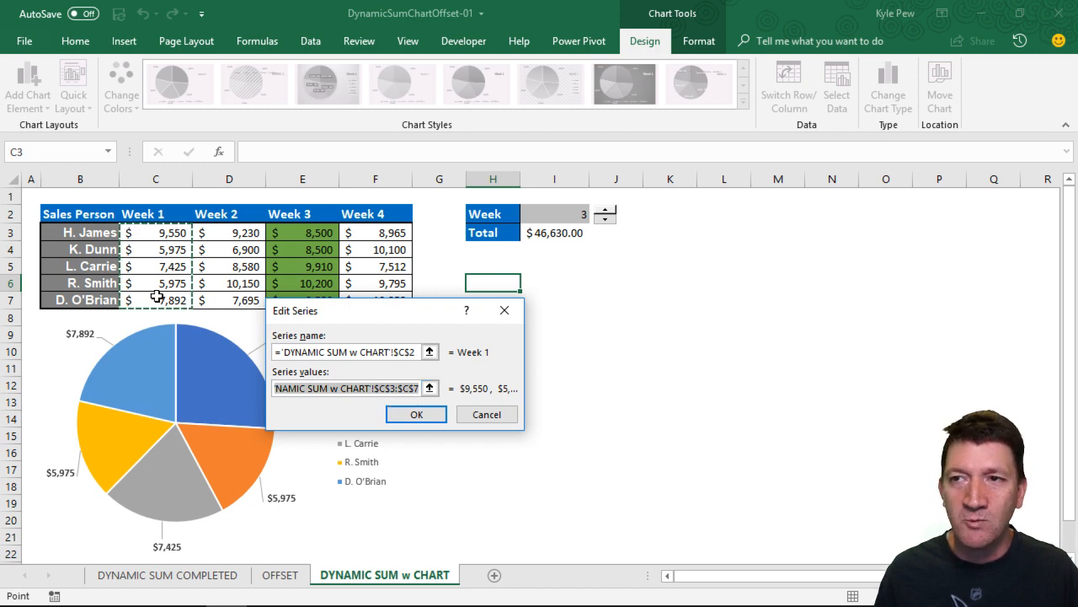
{"action": "left_click", "coordinate": [375, 388]}
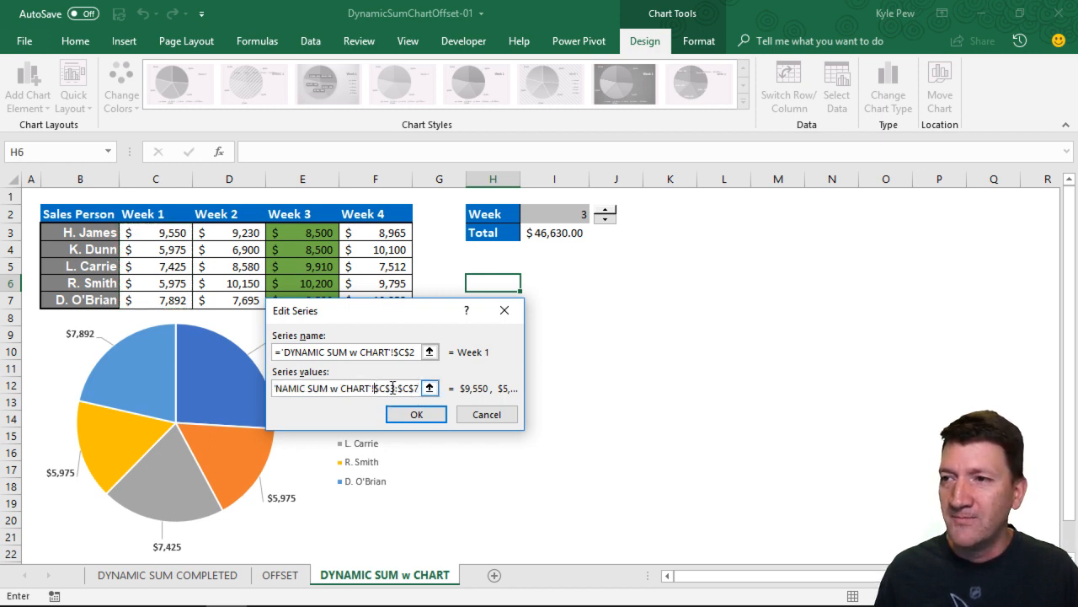
{"action": "left_click_drag", "start_coordinate": [375, 387], "coordinate": [426, 389]}
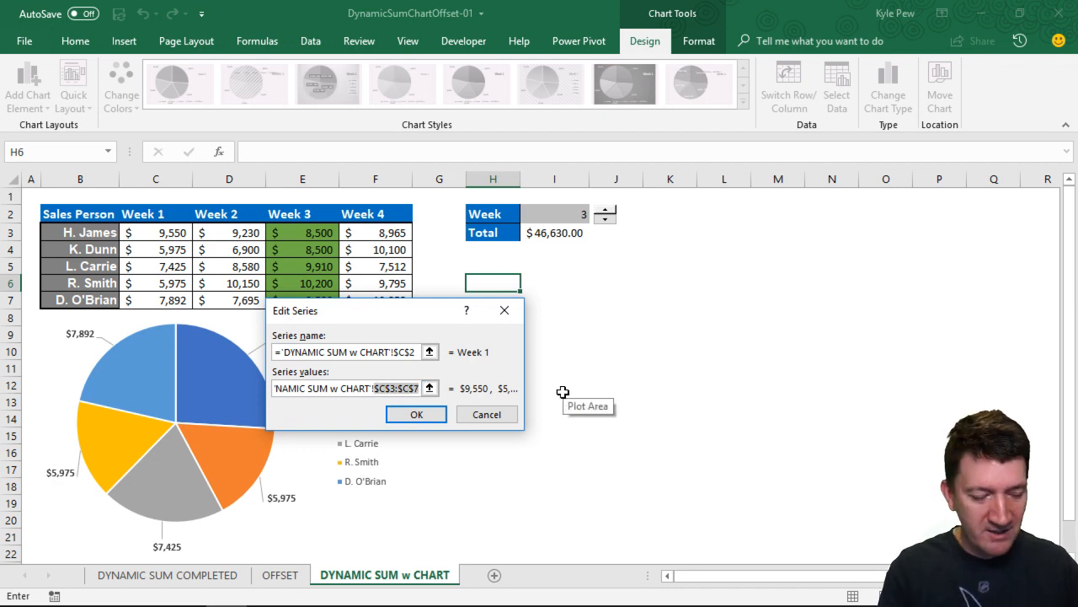
{"action": "type", "text": "Weekly"}
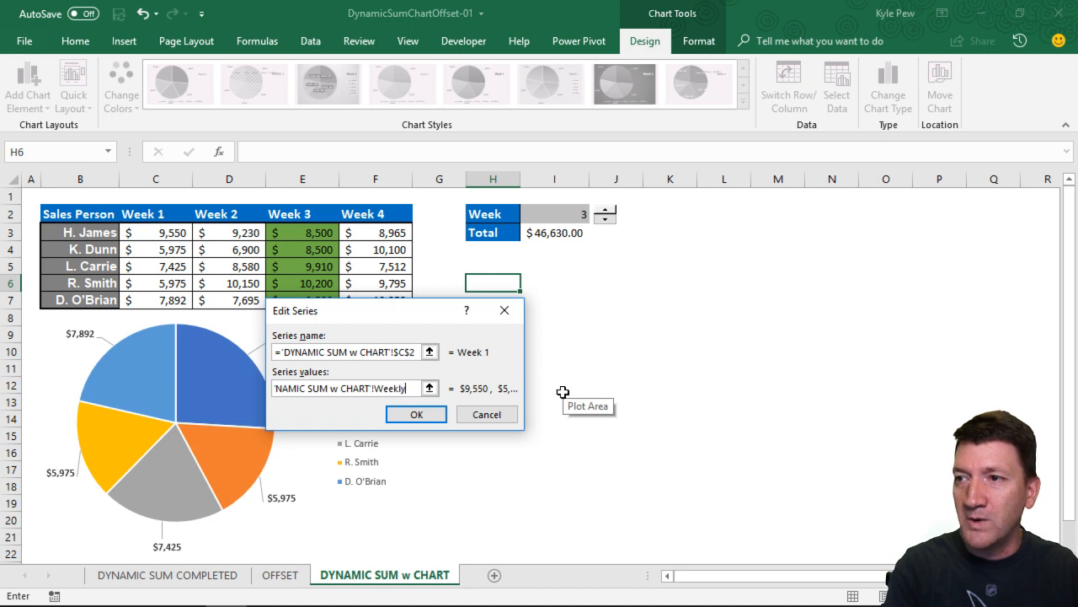
{"action": "type", "text": "Data"}
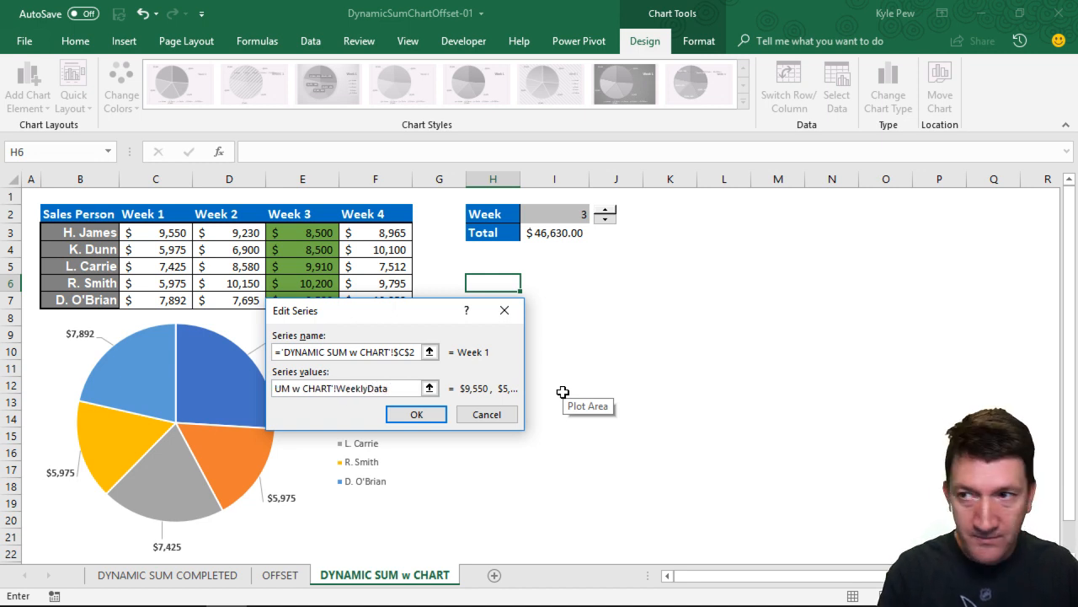
{"action": "type", "text": "2"}
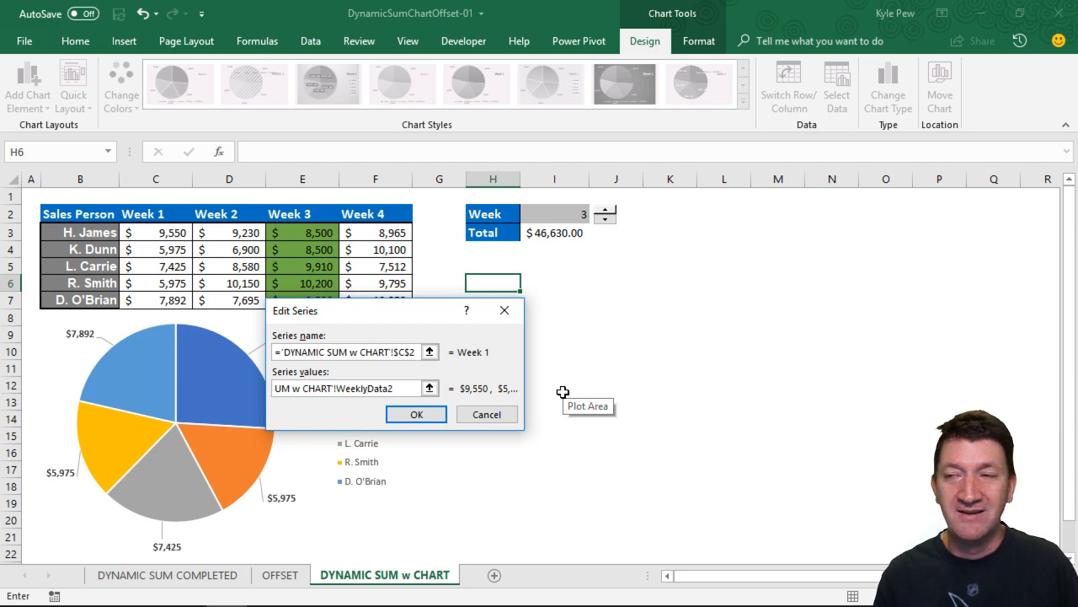
{"action": "left_click", "coordinate": [412, 416]}
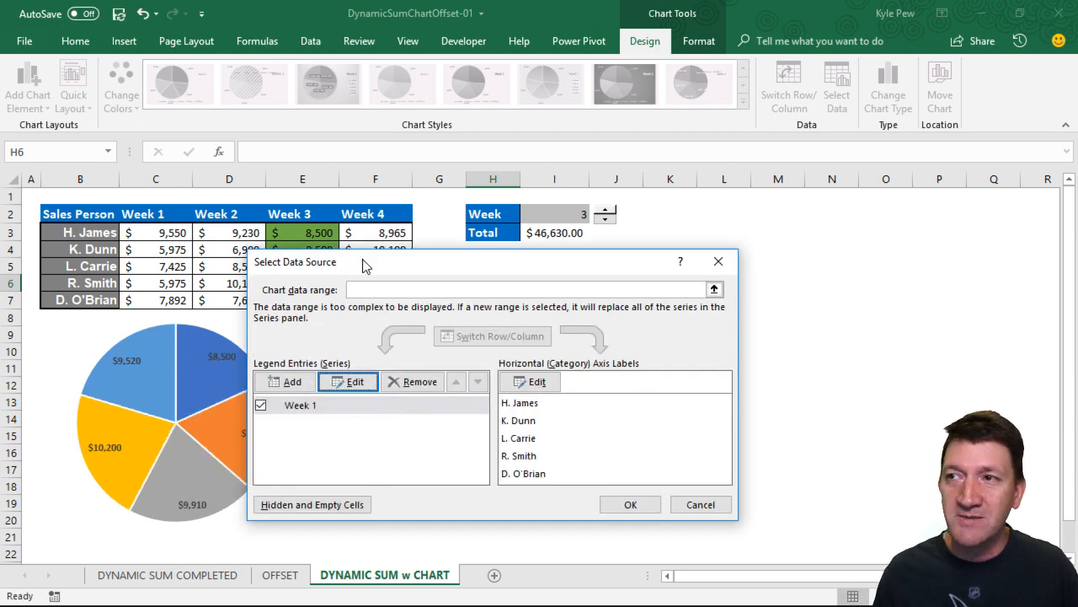
{"action": "left_click_drag", "start_coordinate": [366, 265], "coordinate": [281, 244]}
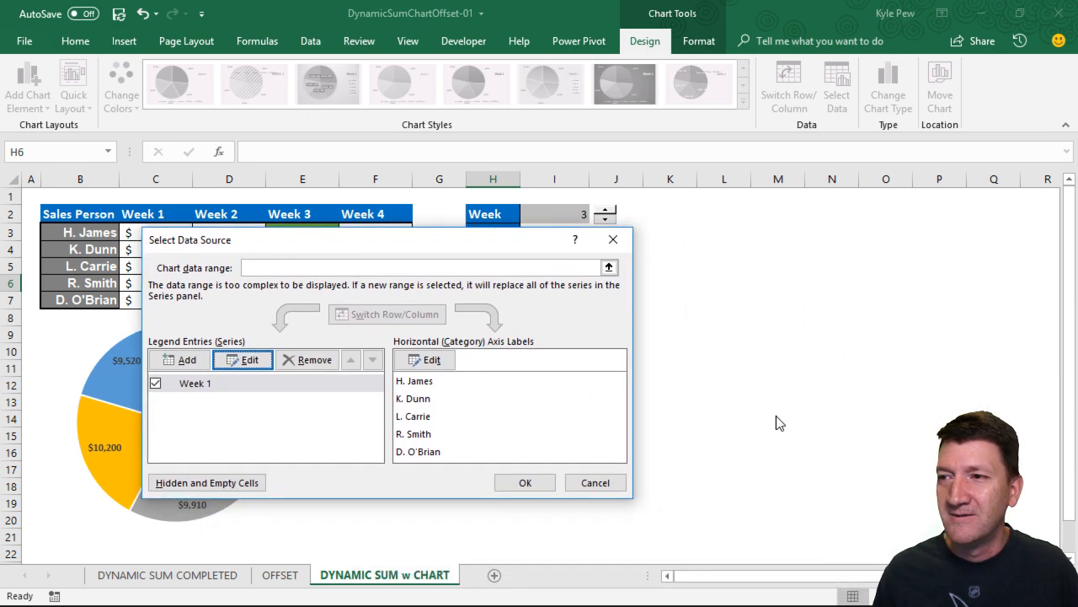
{"action": "left_click", "coordinate": [524, 481]}
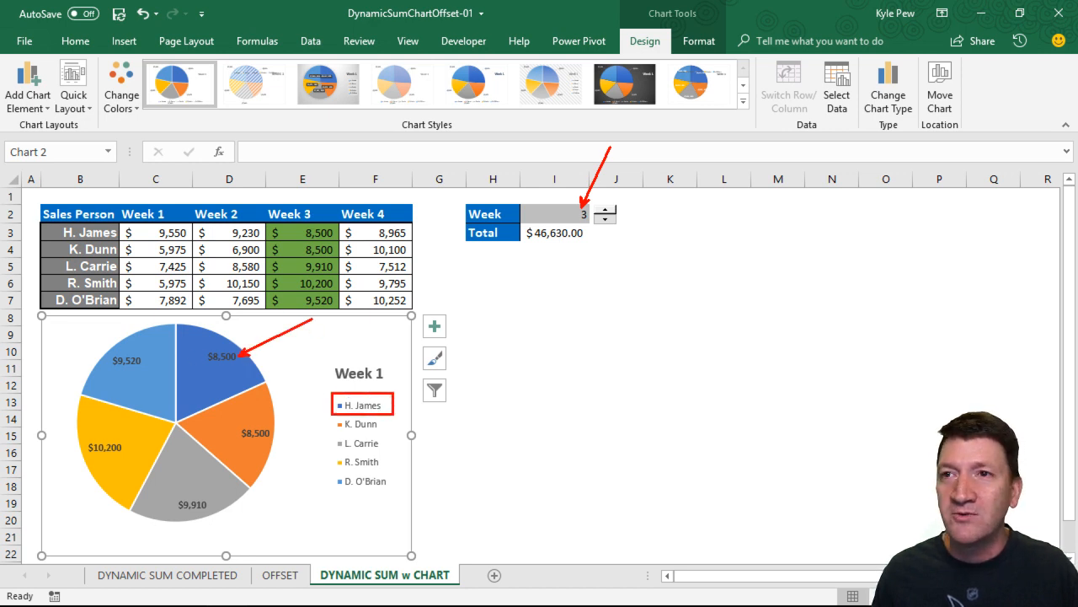
{"action": "left_click_drag", "start_coordinate": [268, 226], "coordinate": [337, 242]}
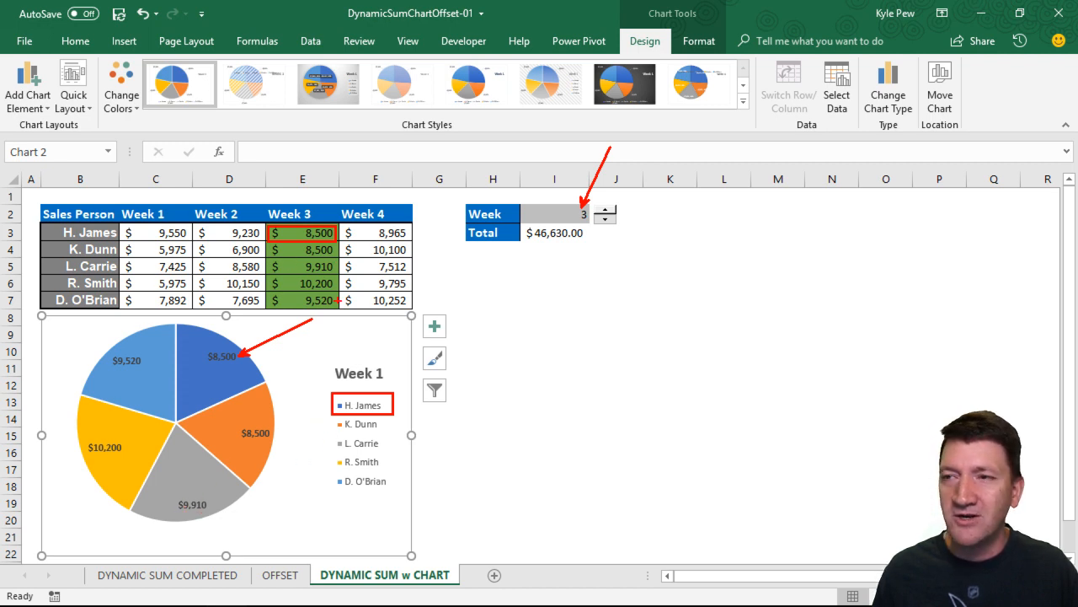
{"action": "key", "text": "Escape"}
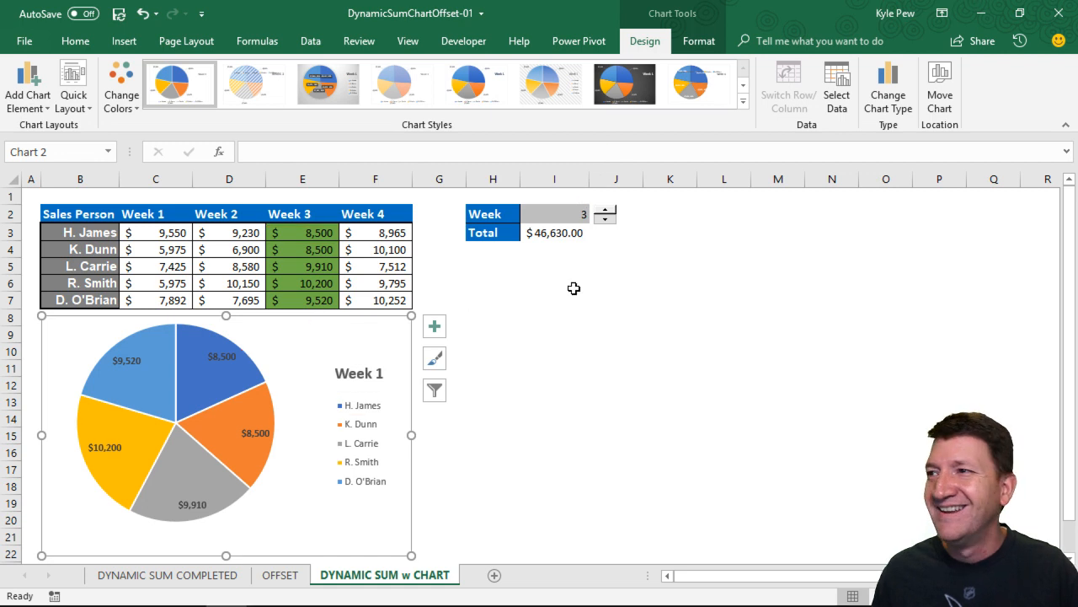
- Cycle the week selector down and up through the weeks to test the pie chart, ending on week 1
{"action": "left_click", "coordinate": [605, 220]}
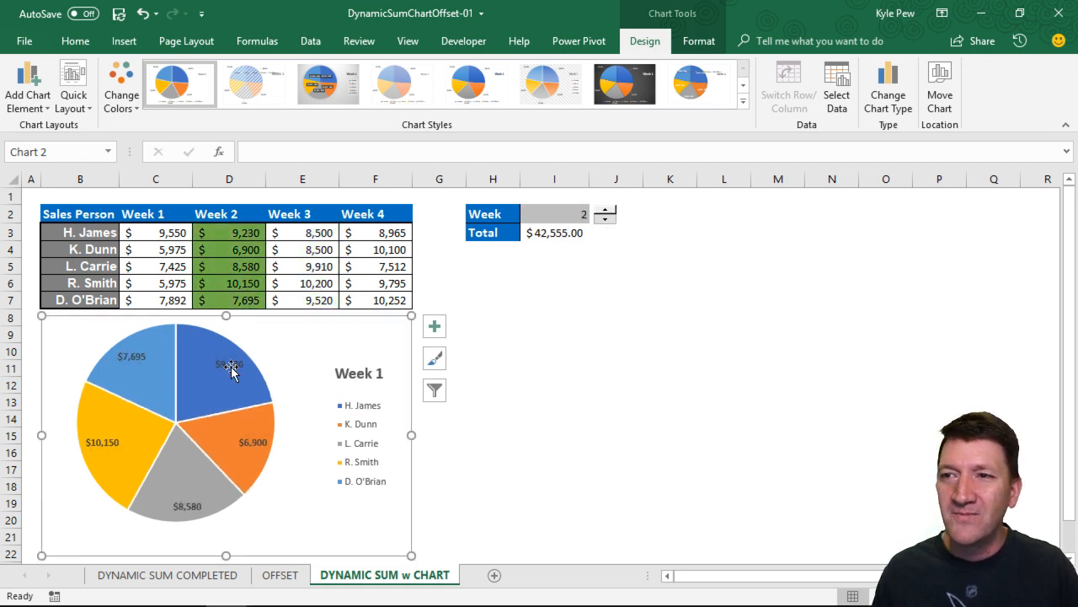
{"action": "left_click", "coordinate": [604, 220]}
{"action": "left_click", "coordinate": [604, 211]}
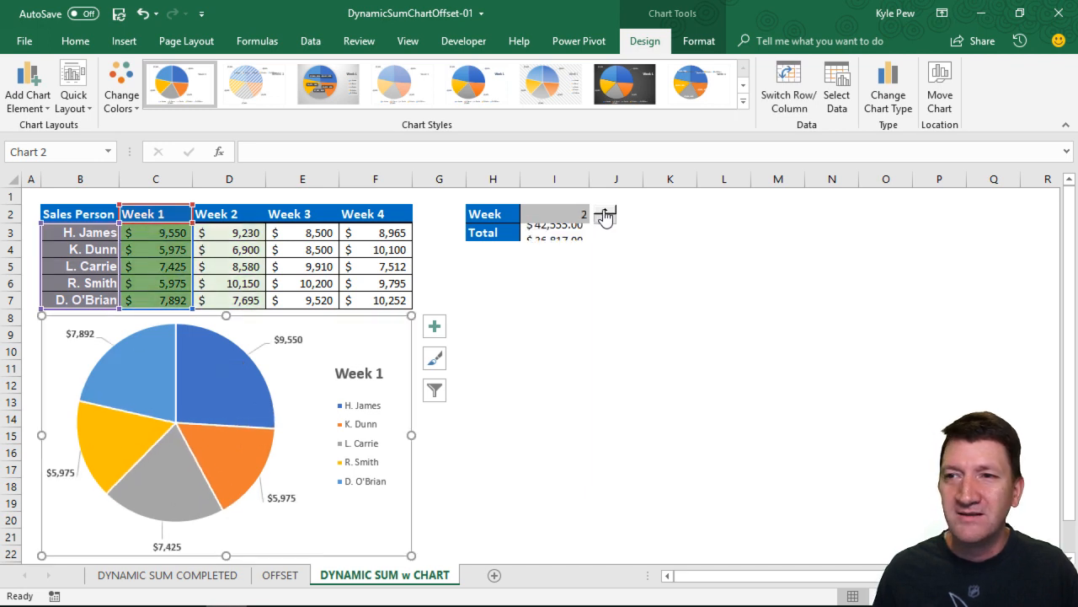
{"action": "left_click", "coordinate": [604, 210]}
{"action": "left_click", "coordinate": [605, 211]}
{"action": "left_click", "coordinate": [604, 220]}
{"action": "left_click", "coordinate": [604, 220]}
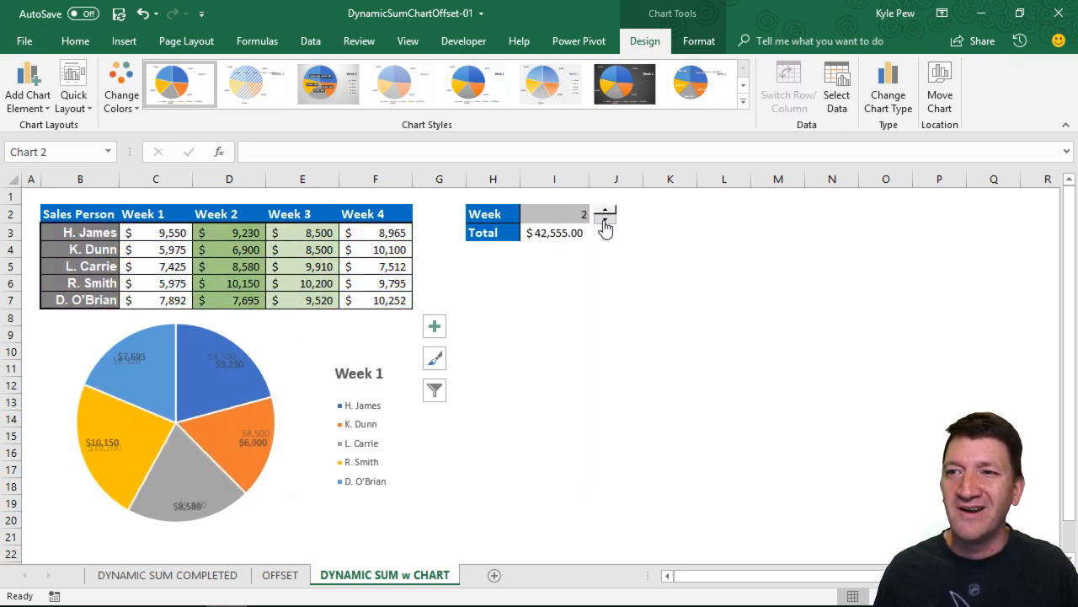
{"action": "left_click", "coordinate": [605, 220]}
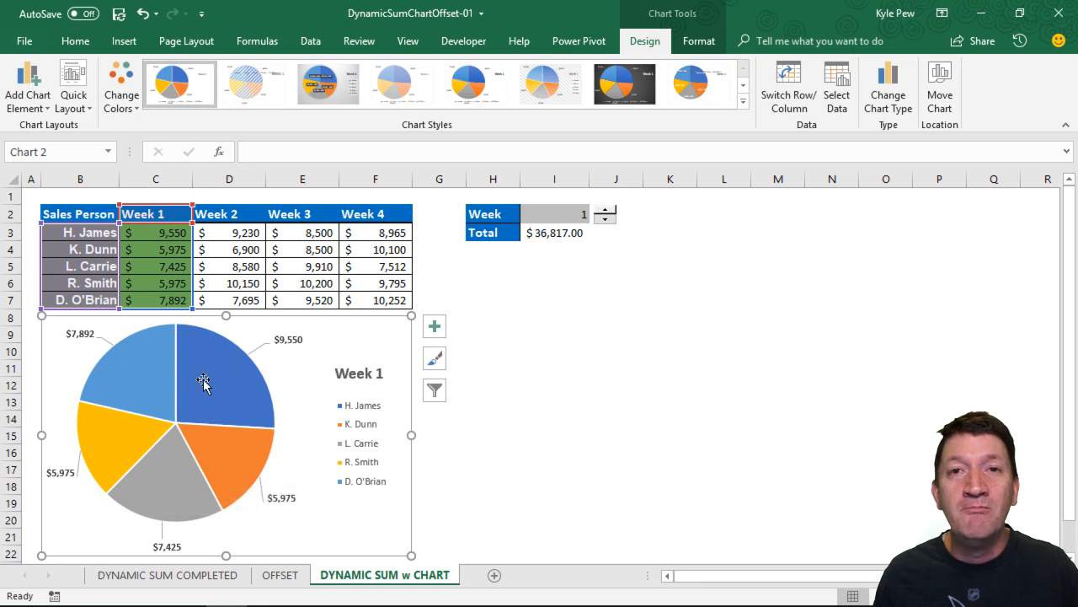
{"action": "mouse_move", "coordinate": [246, 423]}
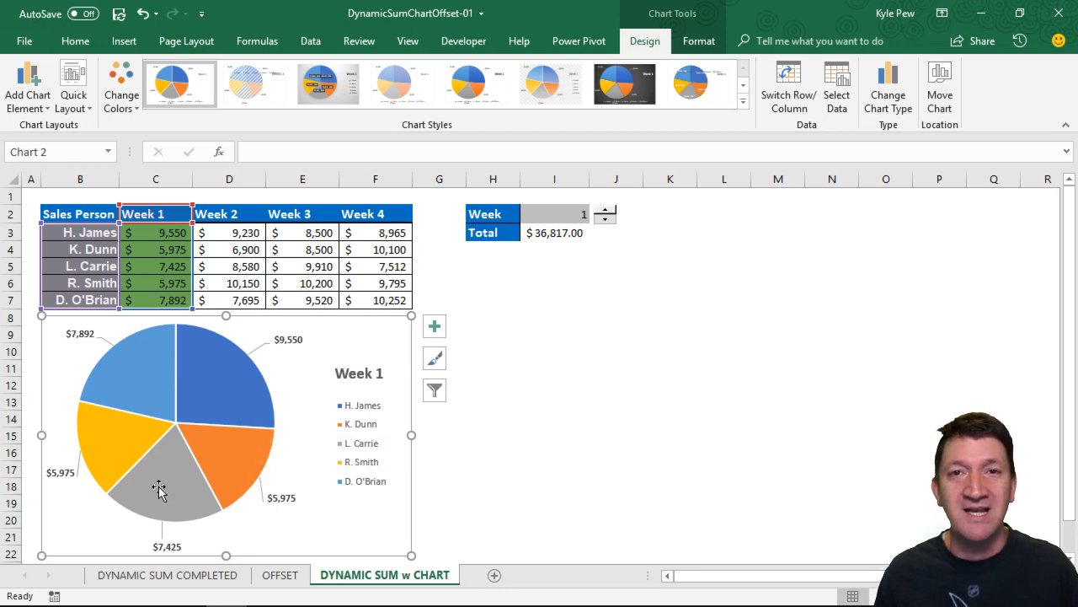
{"action": "mouse_move", "coordinate": [158, 489]}
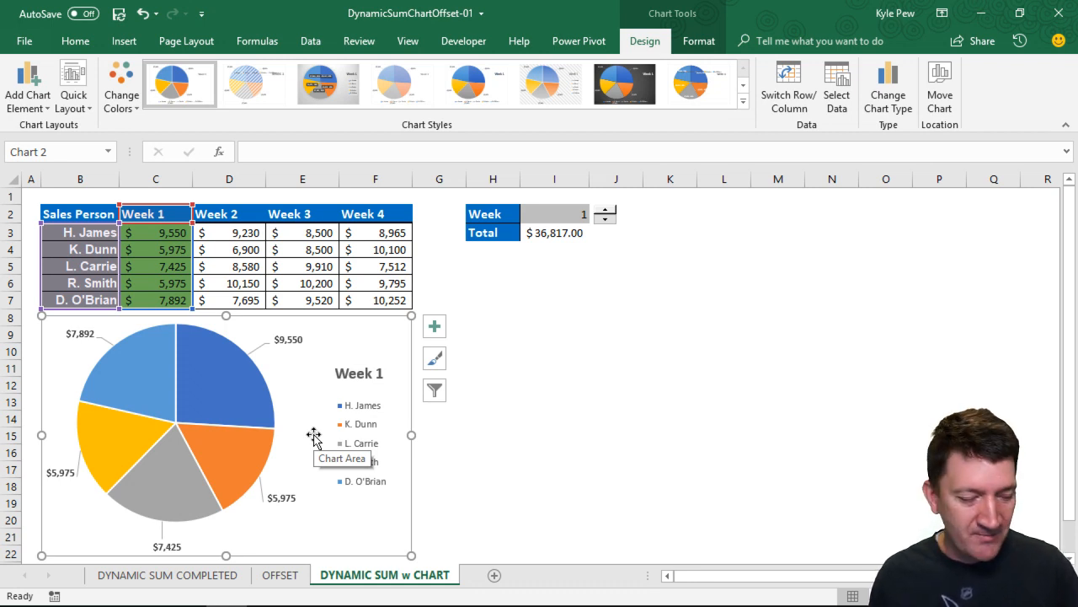
{"action": "key", "text": "ctrl+2"}
{"action": "left_click_drag", "start_coordinate": [322, 356], "coordinate": [398, 385]}
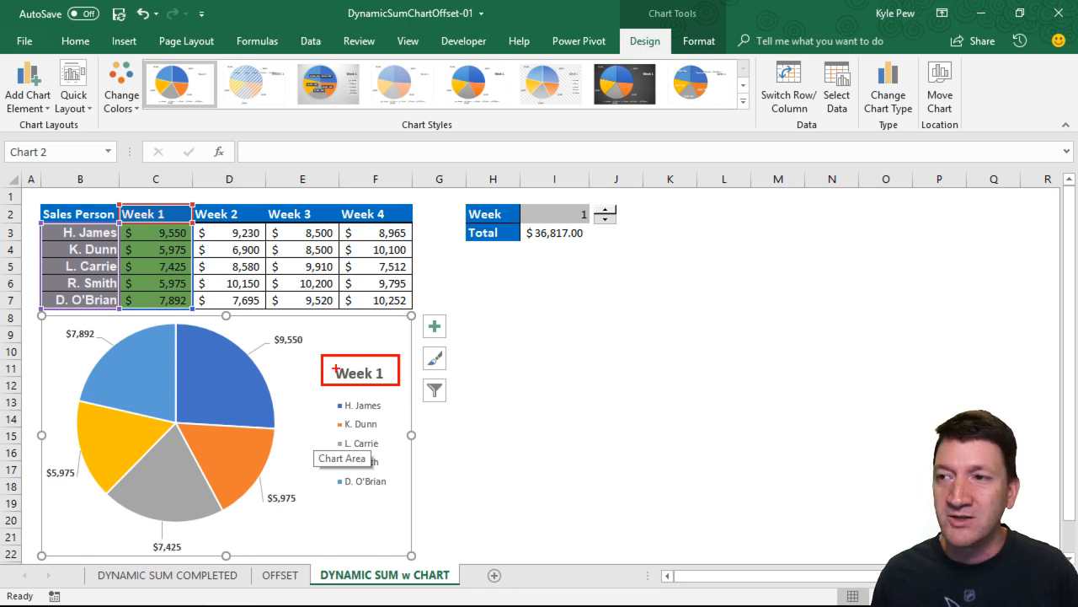
{"action": "key", "text": "Escape"}
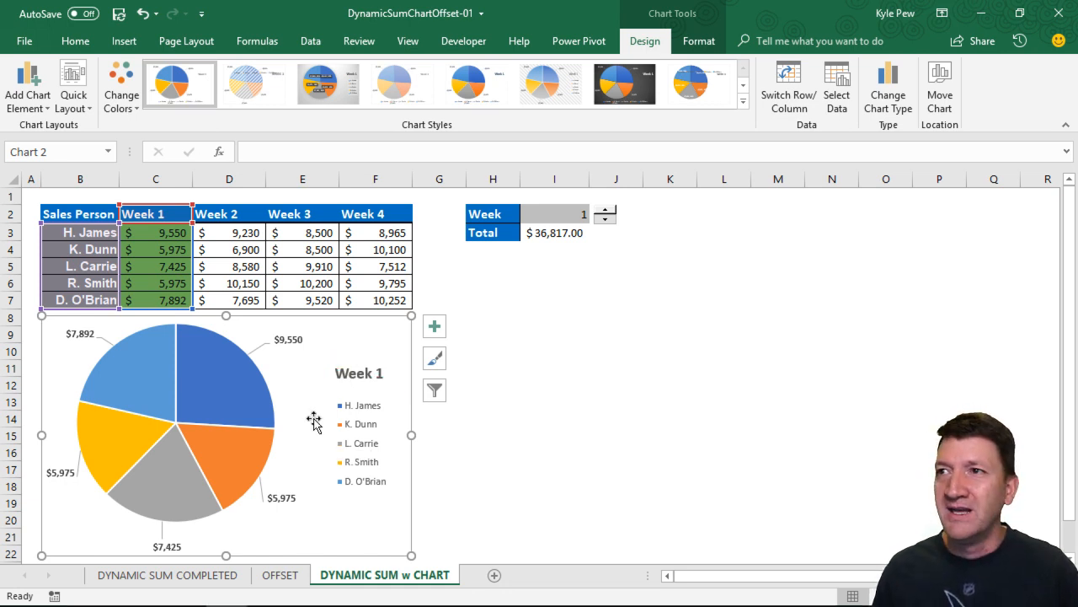
- Examine the series name reference of the Week 1 series in the chart's data source and close the dialogs without changes
{"action": "left_click", "coordinate": [833, 84]}
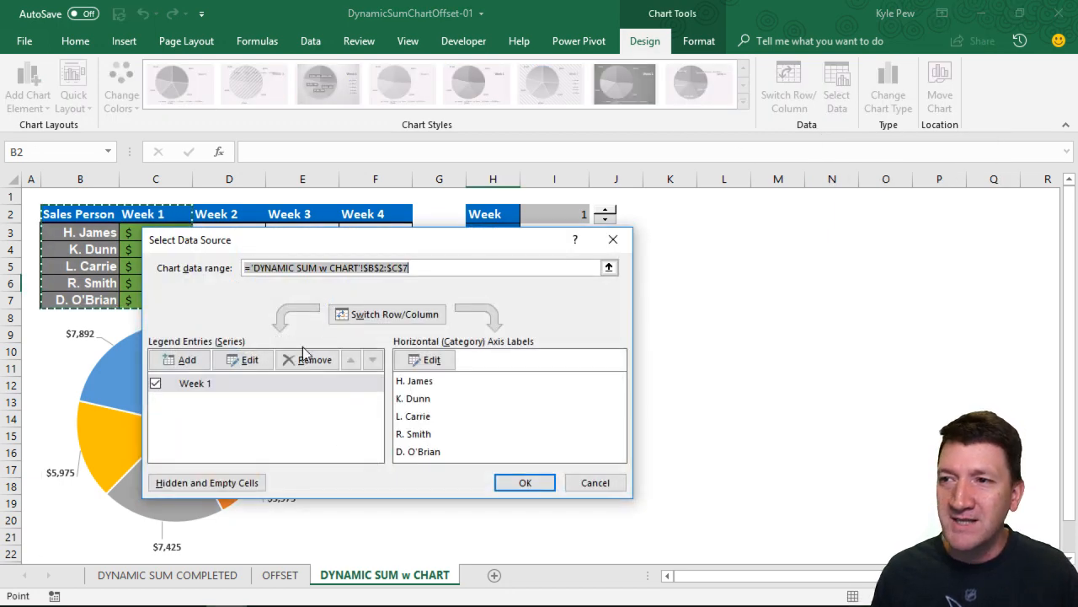
{"action": "left_click", "coordinate": [196, 385]}
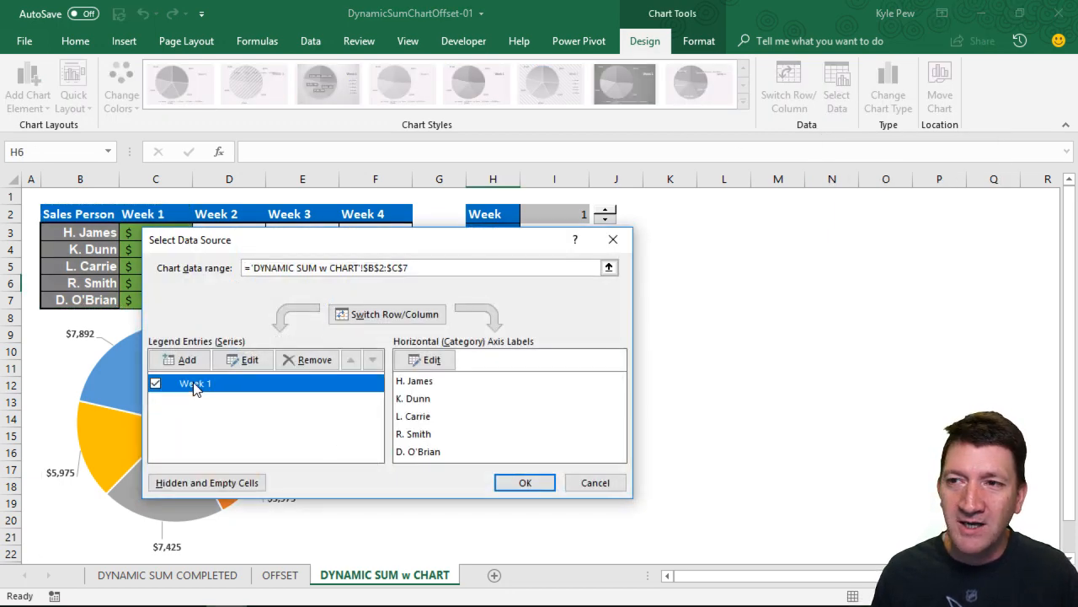
{"action": "left_click", "coordinate": [248, 361]}
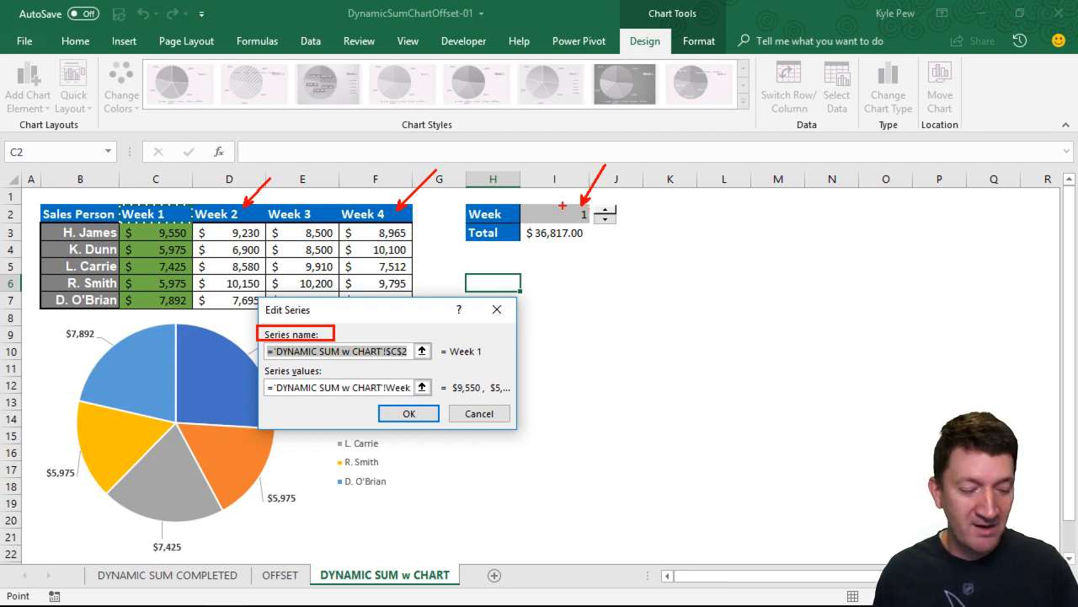
{"action": "key", "text": "Escape"}
{"action": "left_click_drag", "start_coordinate": [303, 313], "coordinate": [246, 349]}
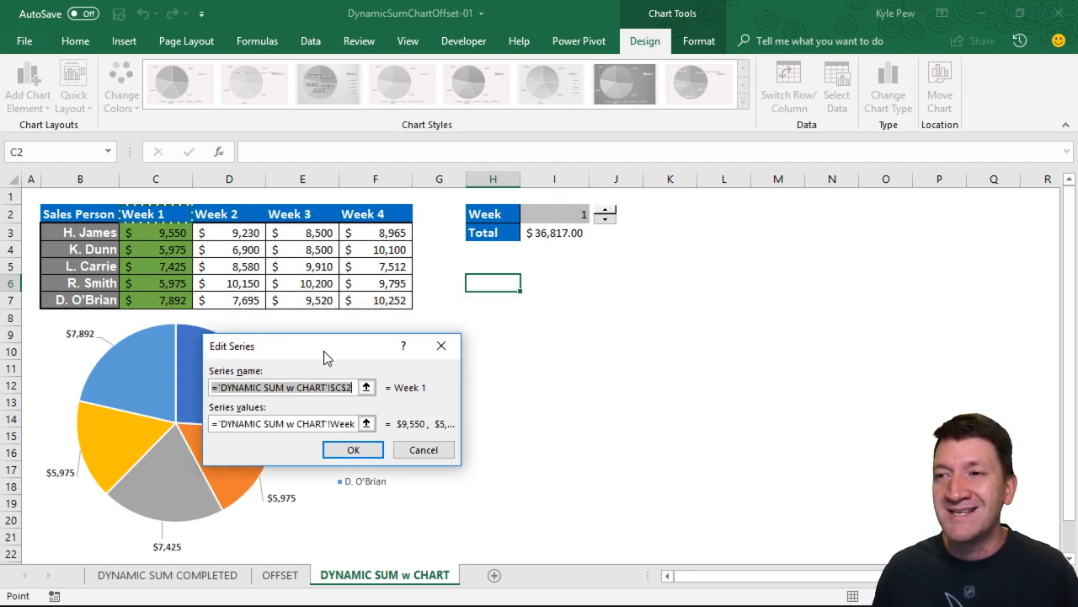
{"action": "left_click", "coordinate": [441, 346]}
{"action": "left_click", "coordinate": [616, 239]}
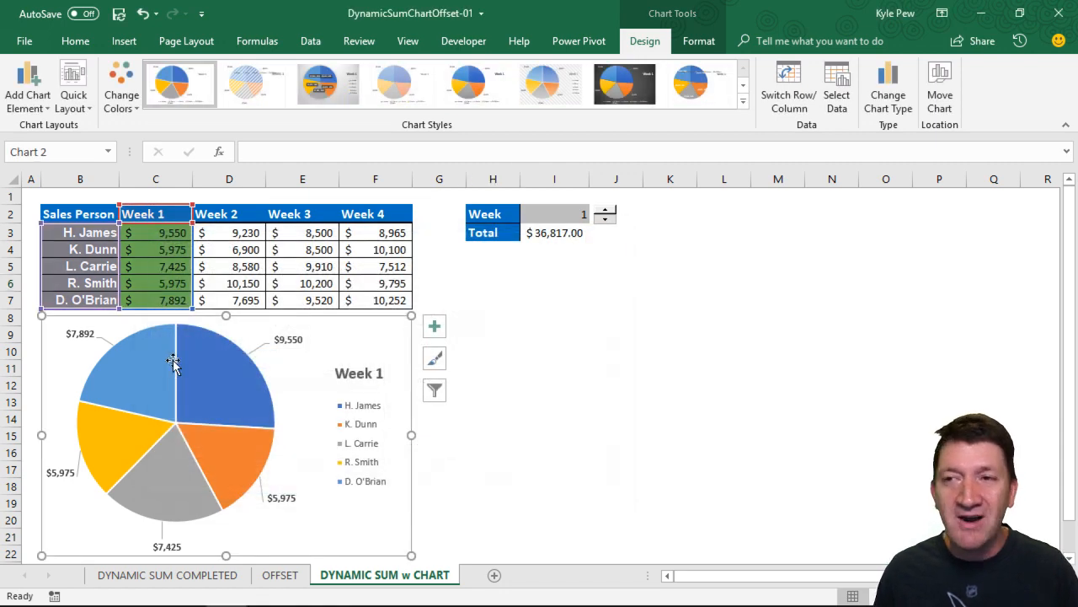